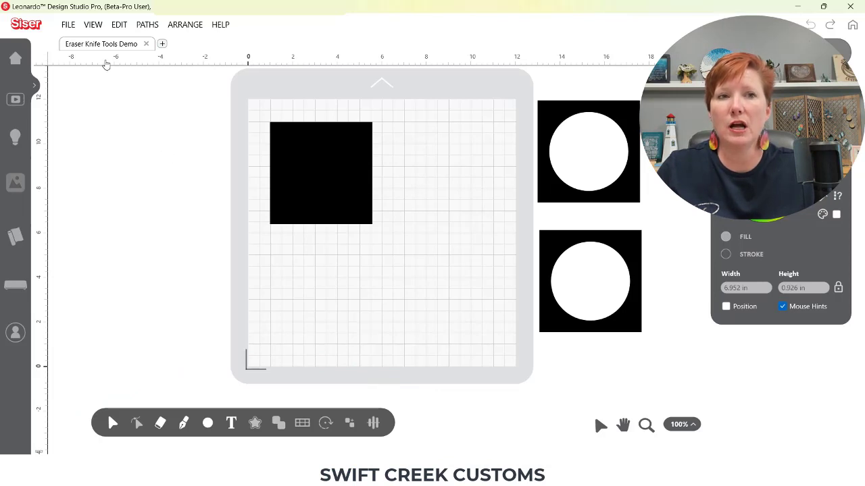
- Add the job note "Eraser Knife" to the file, view the job statistics, and save the note
left_click(69, 27)
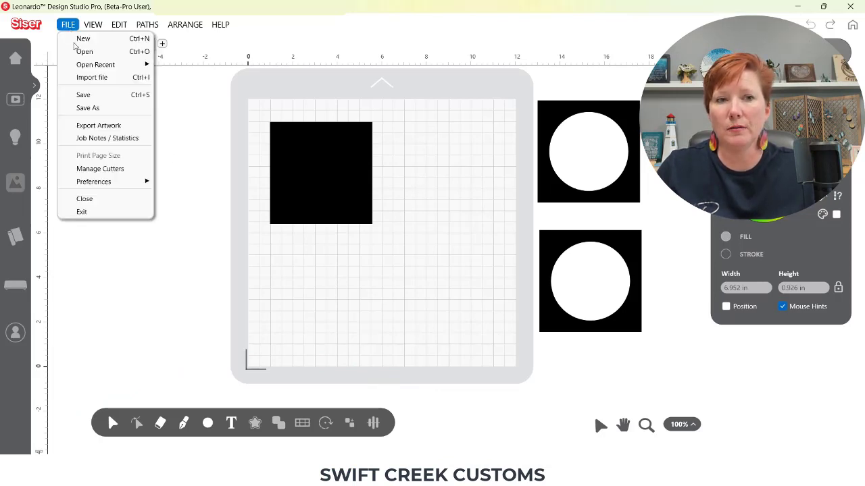
left_click(132, 140)
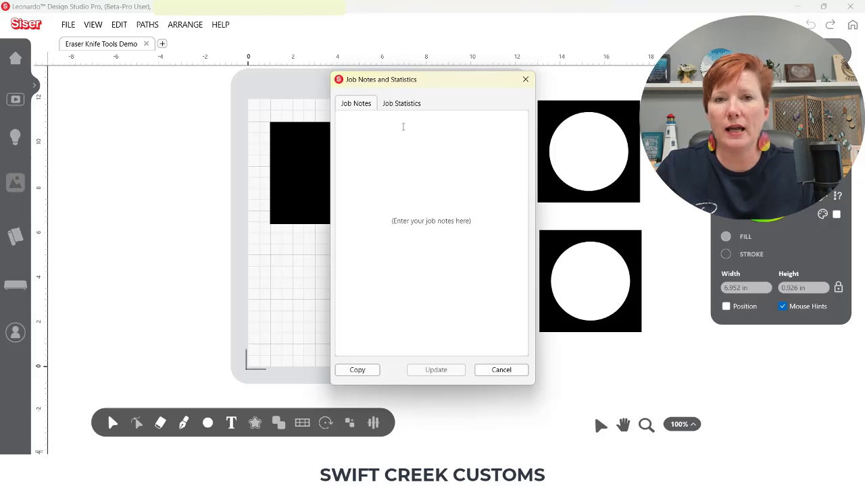
left_click(414, 220)
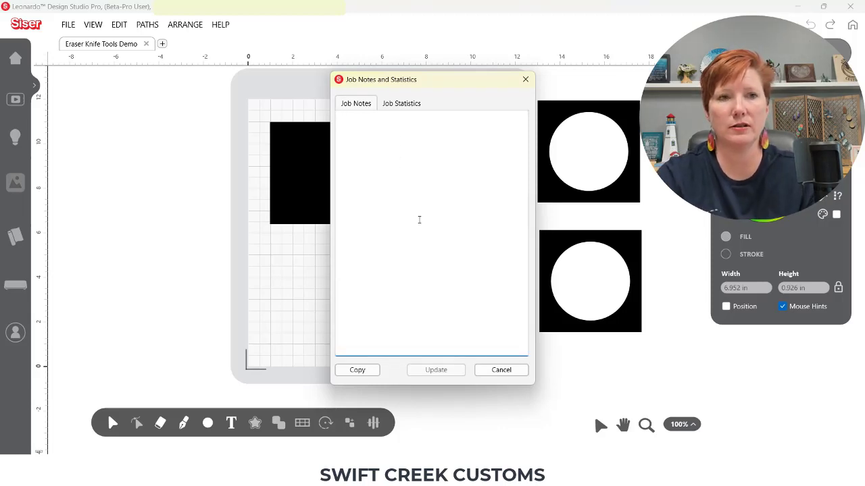
type("Eraser ")
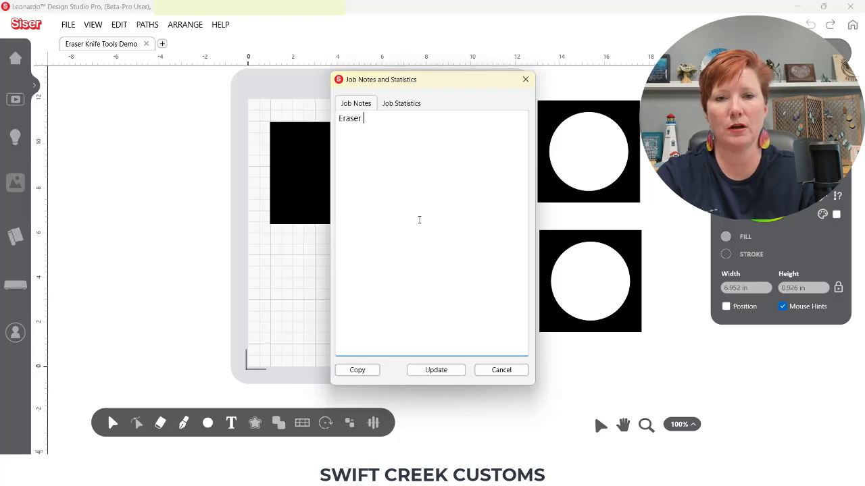
type("Knife")
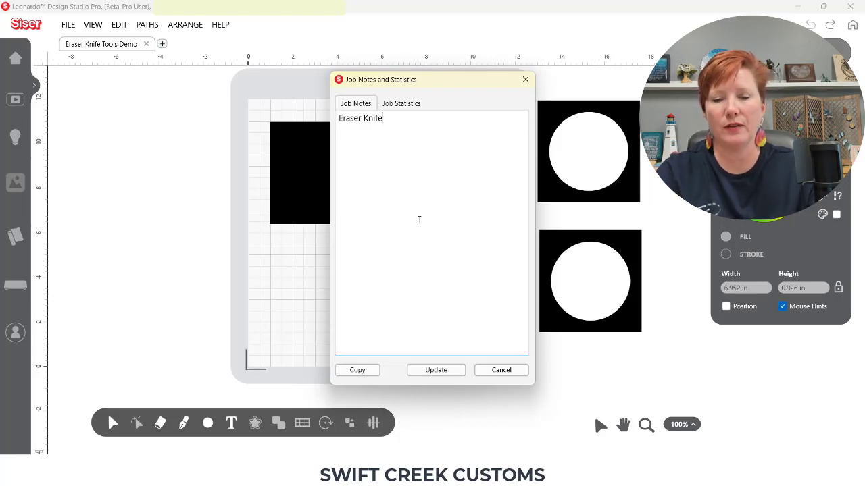
left_click(405, 105)
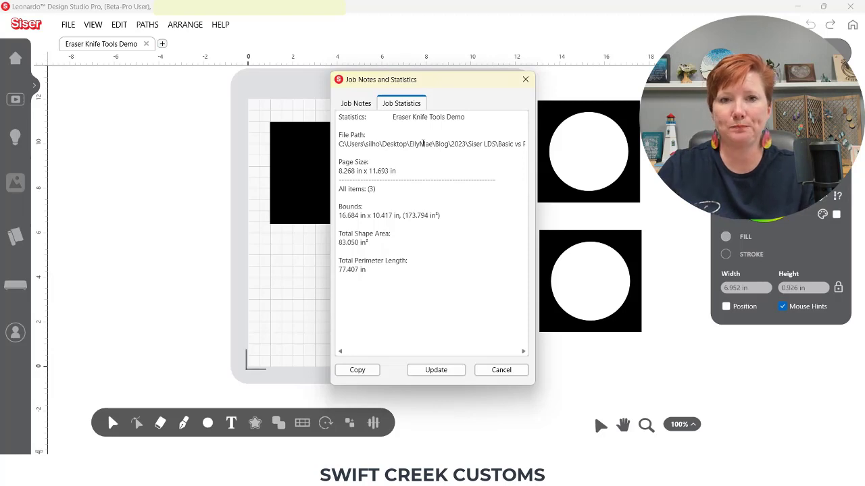
left_click(357, 104)
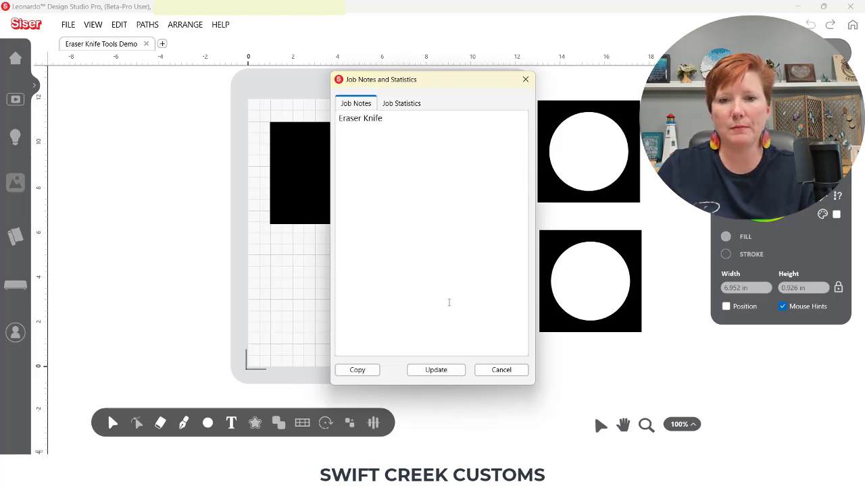
left_click(444, 370)
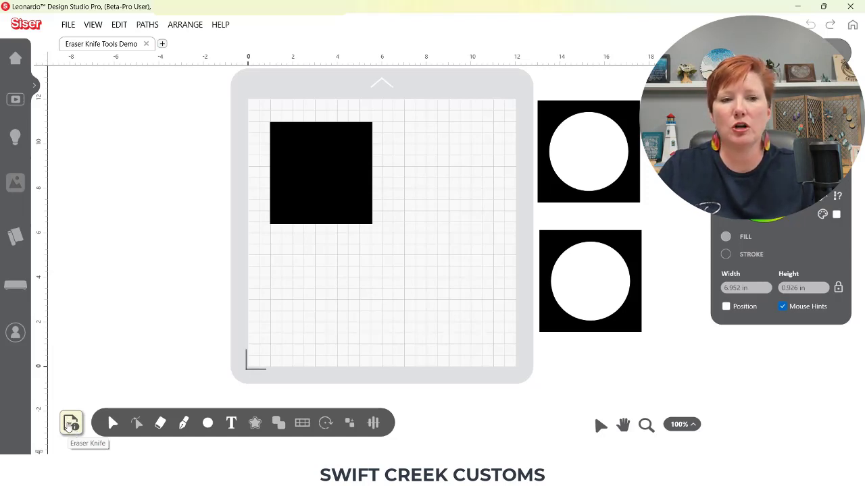
- Reopen the saved job note from the workspace to review it, and close it without changes
left_click(71, 423)
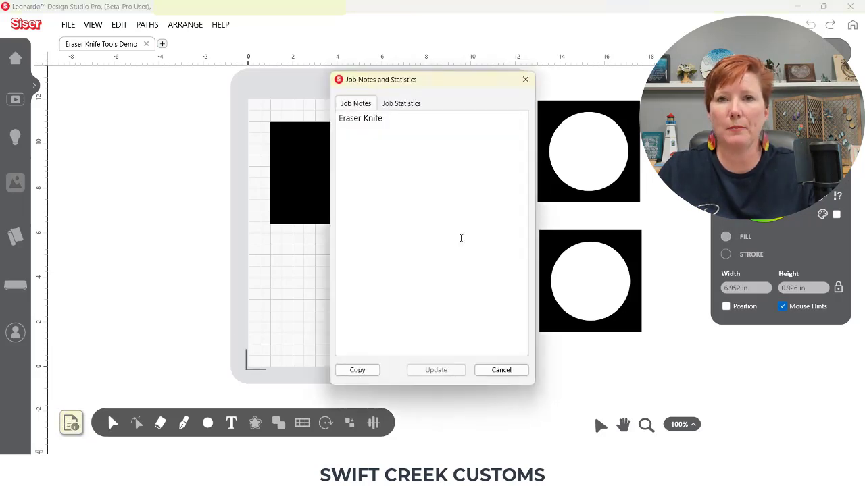
left_click(395, 120)
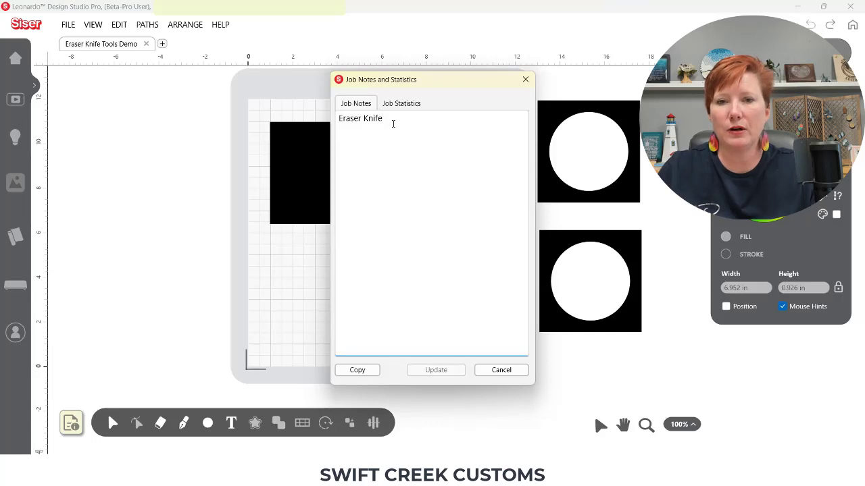
left_click(500, 370)
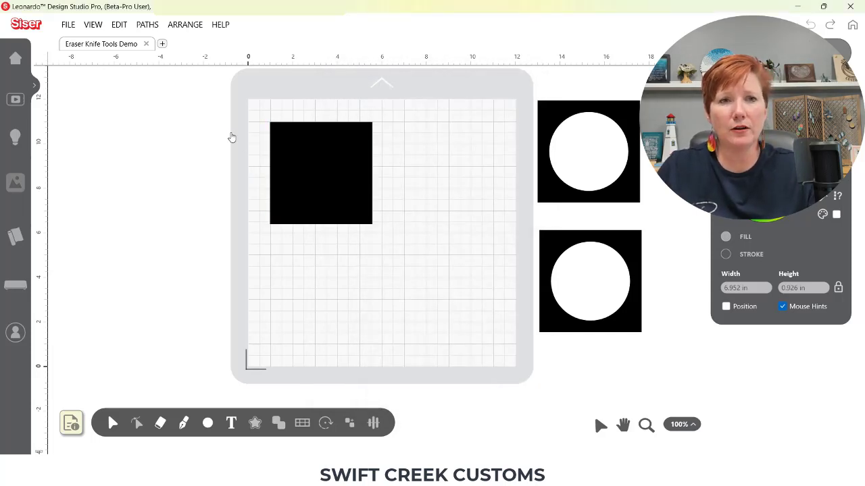
- Examine the artwork export options, including the available file formats, and leave without exporting
left_click(69, 26)
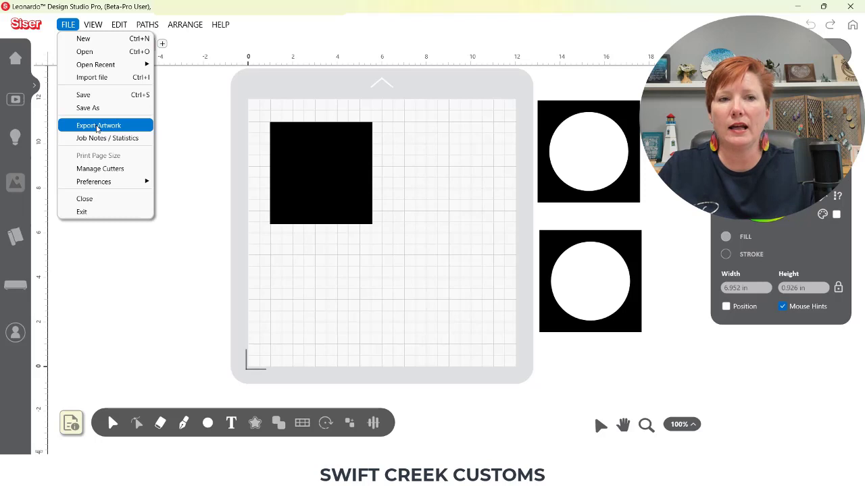
left_click(98, 126)
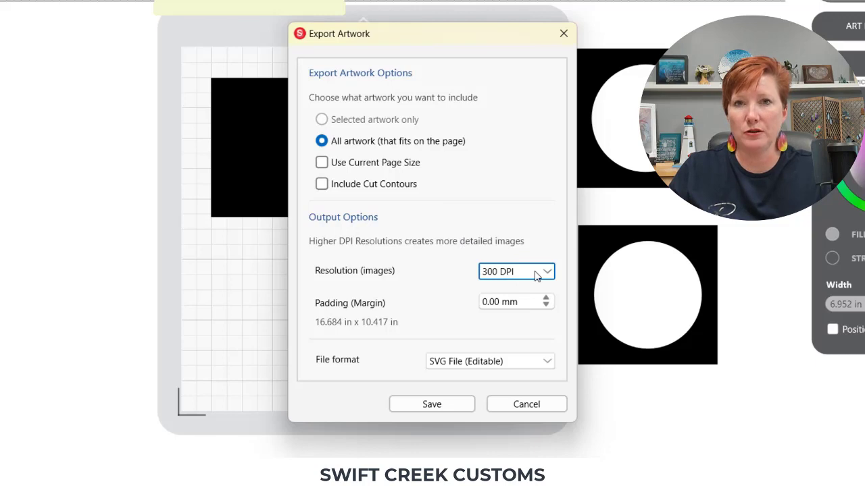
left_click(549, 364)
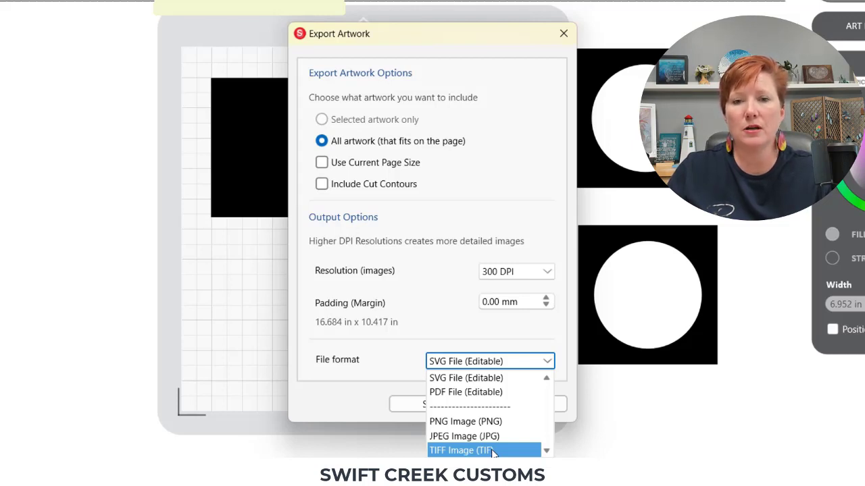
left_click(570, 390)
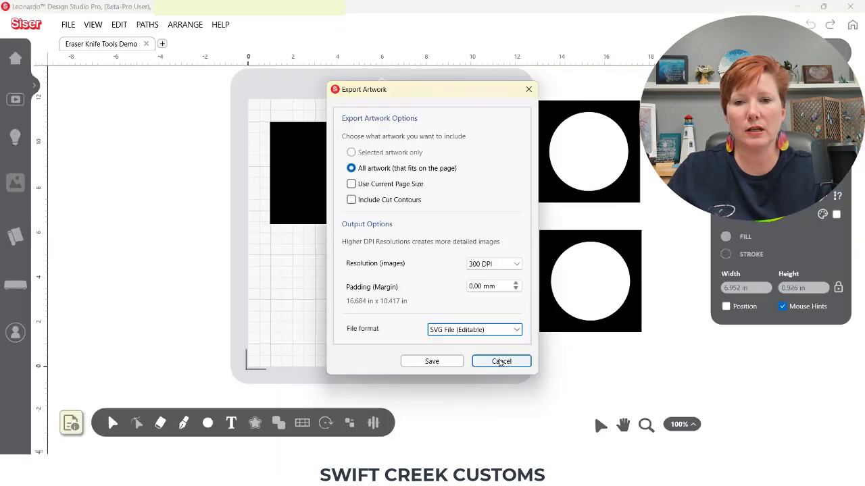
left_click(501, 362)
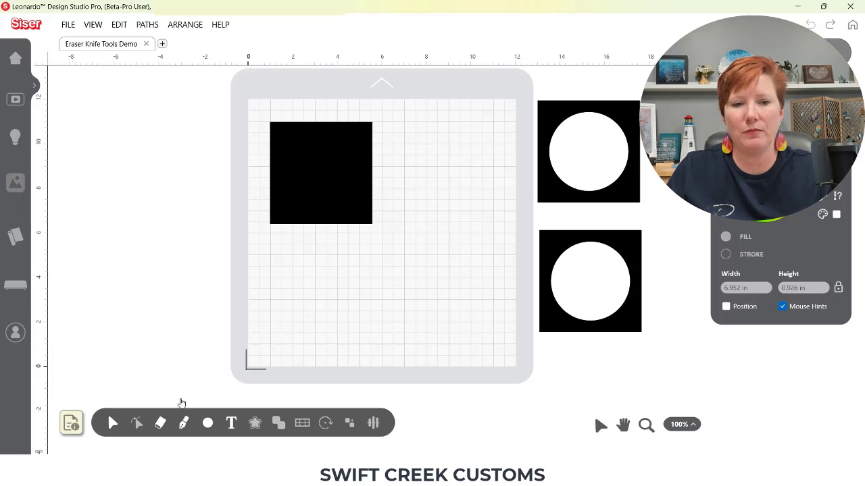
- Use Bounds Select on the black square and on the two squares with circular holes, and return to the standard selection tool
mouse_move(115, 426)
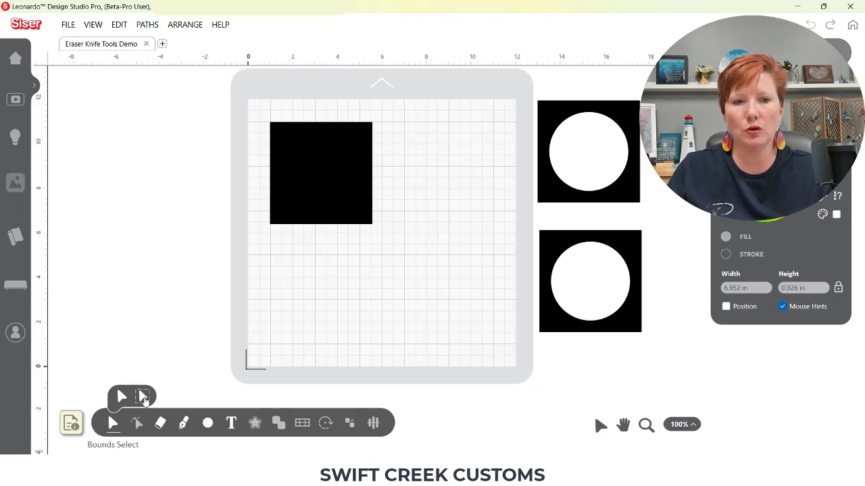
left_click(143, 400)
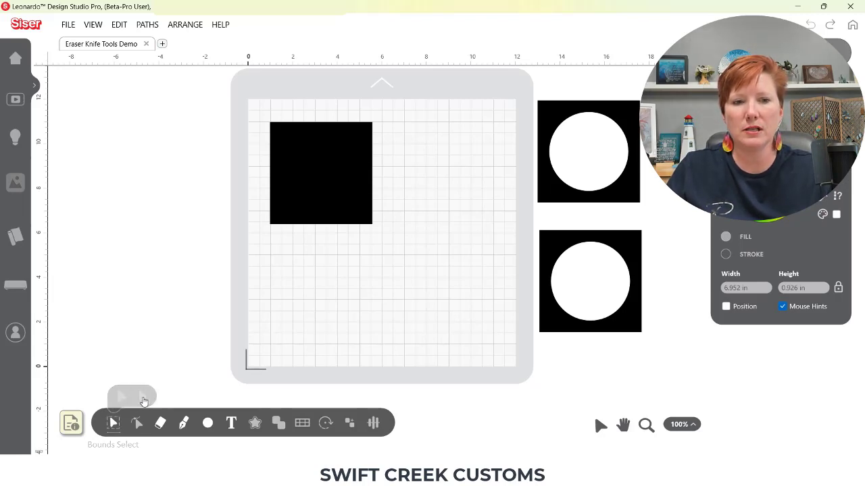
left_click_drag(258, 113, 391, 253)
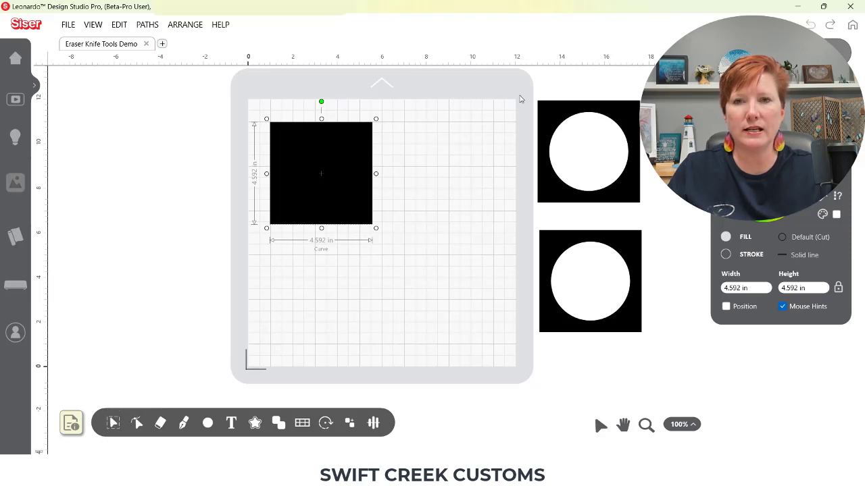
left_click_drag(493, 88, 690, 373)
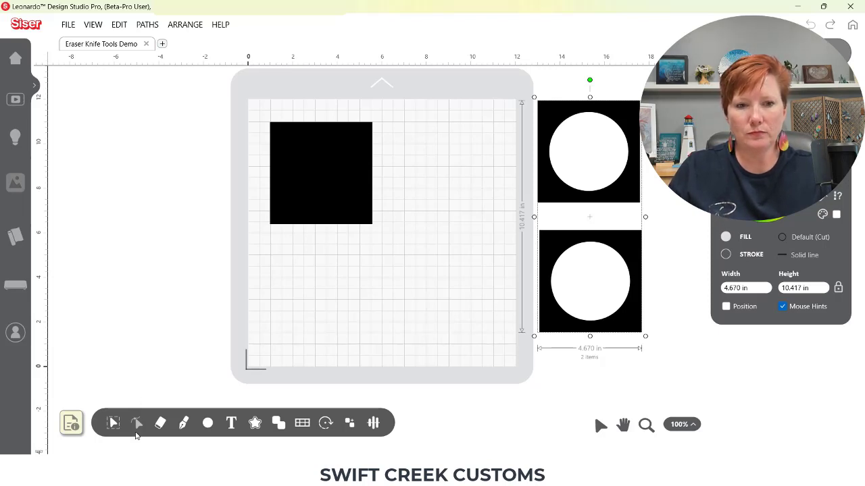
left_click(120, 398)
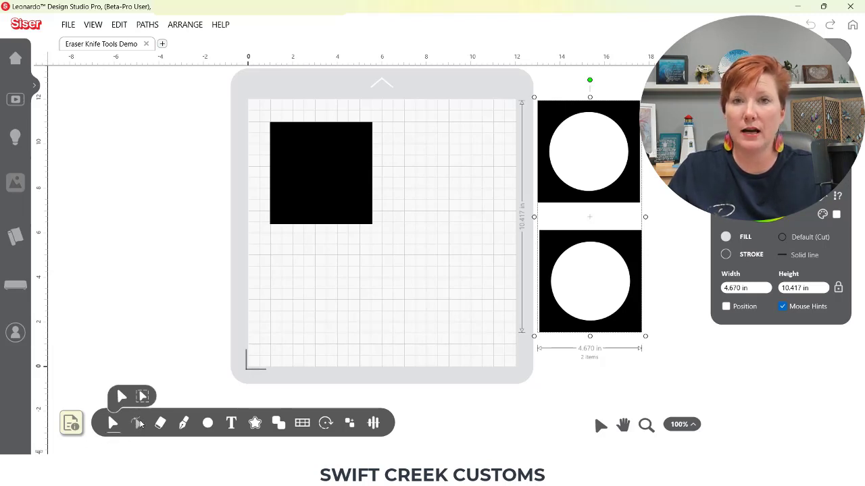
- Activate the Eraser tool and enlarge its round brush to size 22
mouse_move(160, 426)
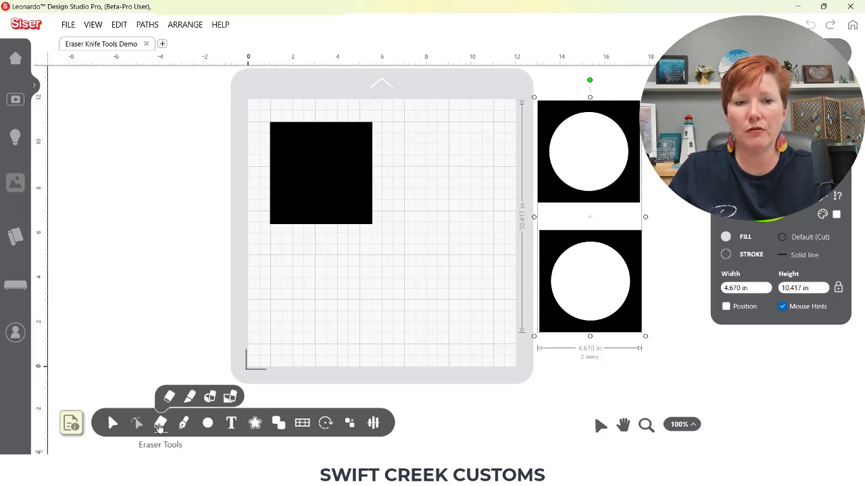
left_click(169, 396)
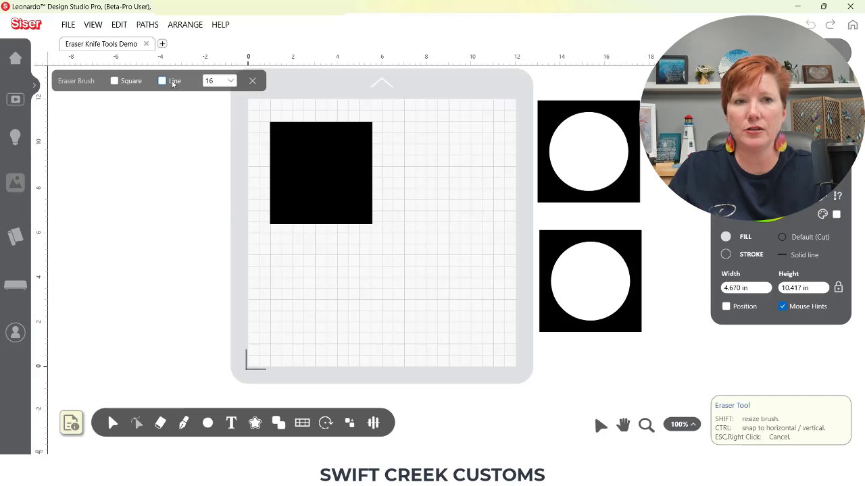
key("ctrl")
key("ctrl")
key("ctrl")
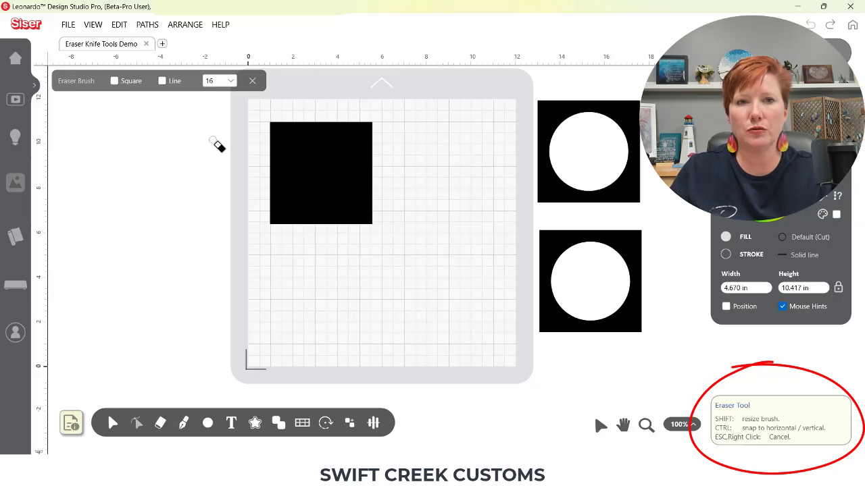
mouse_move(213, 141)
left_mouse_down()
mouse_move(228, 166)
mouse_move(213, 144)
left_mouse_up()
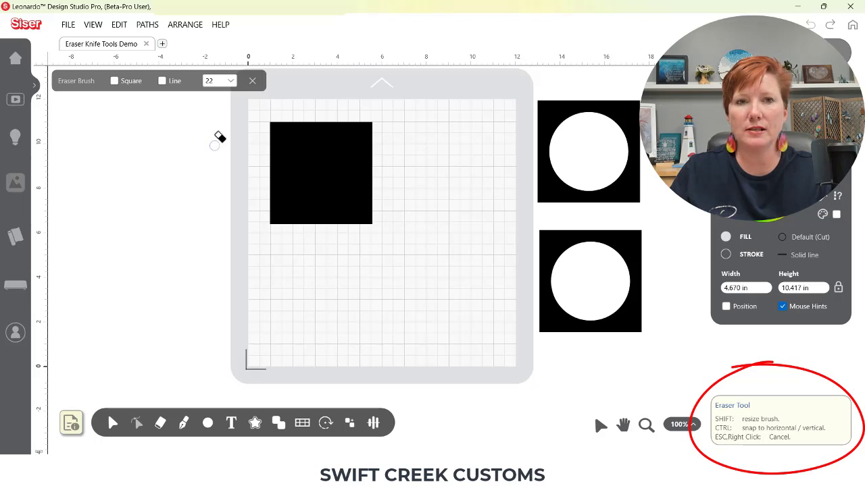
- Try erasing a freehand zigzag inside the black square with the round brush, and undo it
key("ctrl")
key("ctrl")
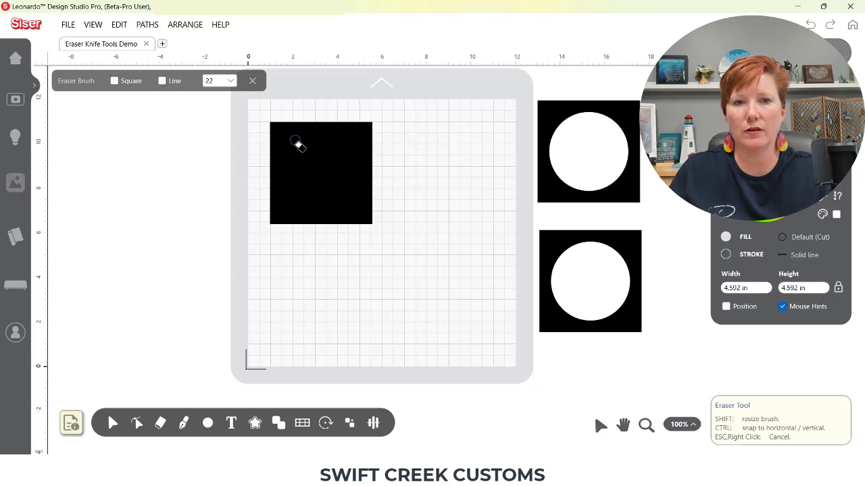
mouse_move(285, 140)
left_mouse_down()
mouse_move(346, 142)
mouse_move(304, 171)
mouse_move(340, 171)
mouse_move(309, 195)
left_mouse_up()
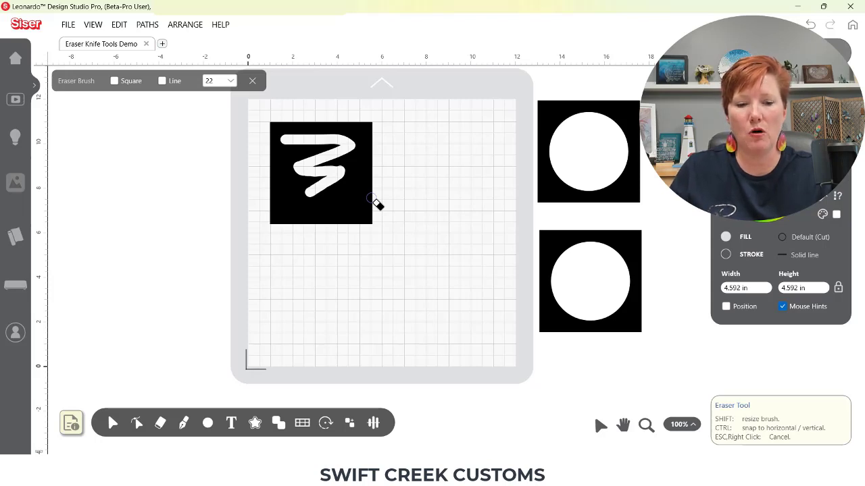
key("ctrl+z")
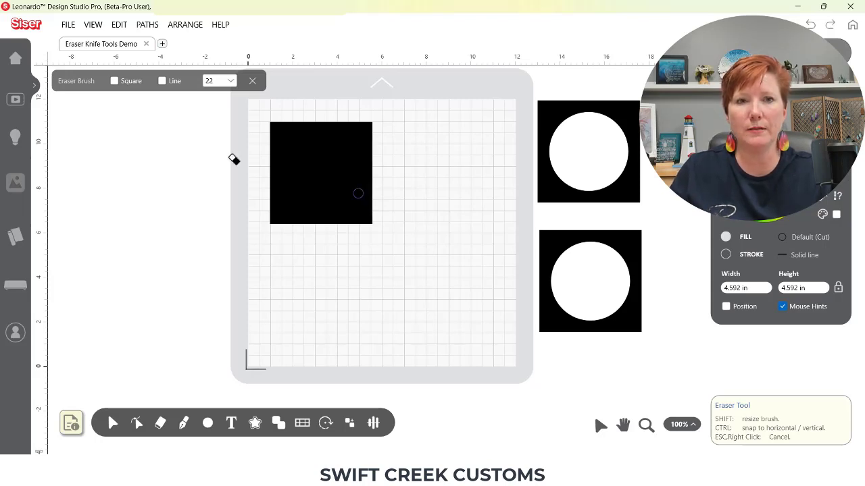
- With the Eraser's Line option, erase a straight strip across the black square's full width and a square-ended strip inside its lower piece
left_click(162, 82)
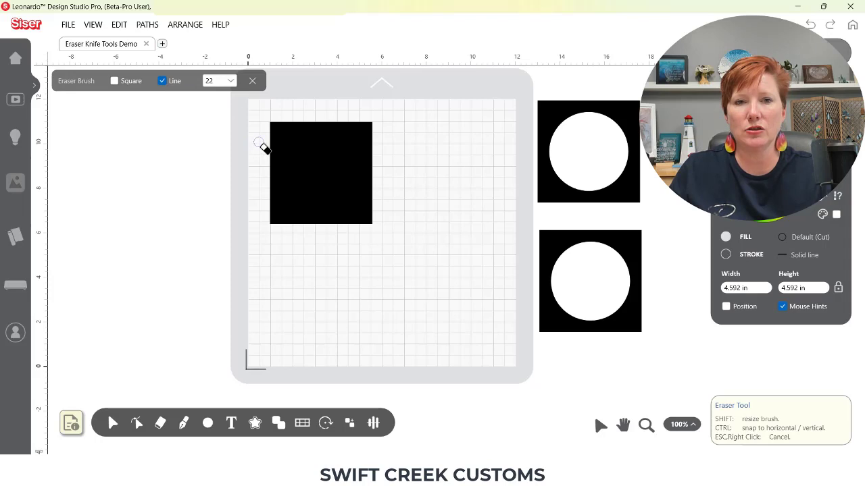
mouse_move(259, 142)
left_mouse_down()
mouse_move(394, 141)
mouse_move(396, 208)
mouse_move(398, 140)
left_mouse_up()
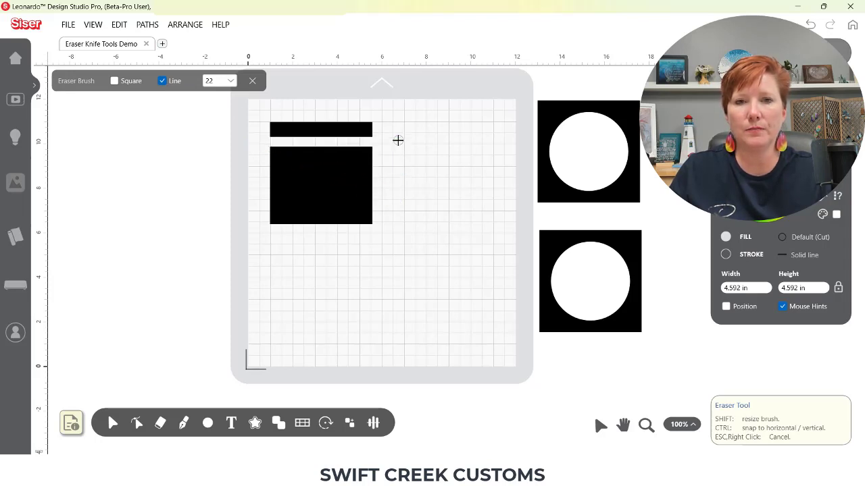
left_click(114, 80)
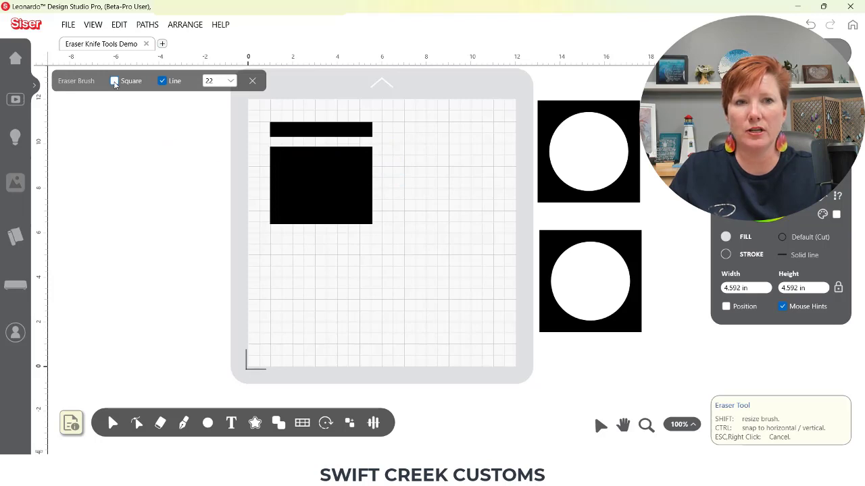
mouse_move(284, 167)
left_mouse_down()
mouse_move(341, 176)
mouse_move(335, 194)
mouse_move(353, 177)
mouse_move(350, 164)
mouse_move(357, 175)
mouse_move(352, 165)
left_mouse_up()
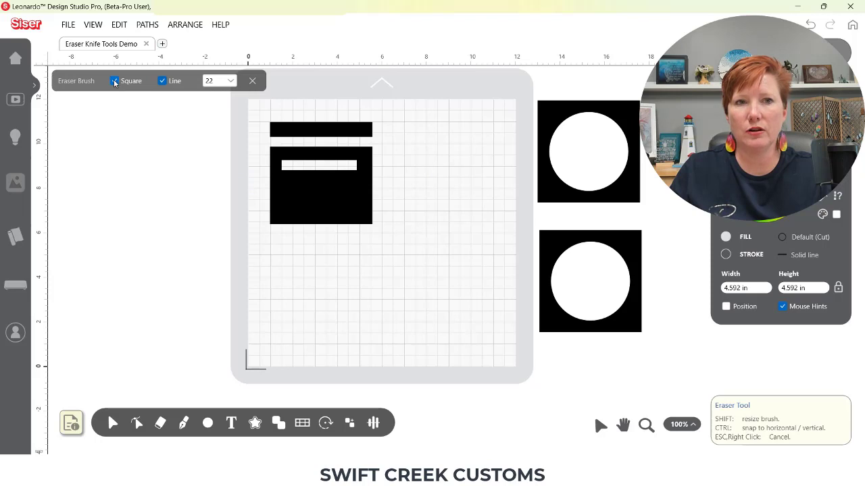
- Turn off the Line option and erase freehand strokes with the square brush in the lower part of the black shape
left_click(163, 82)
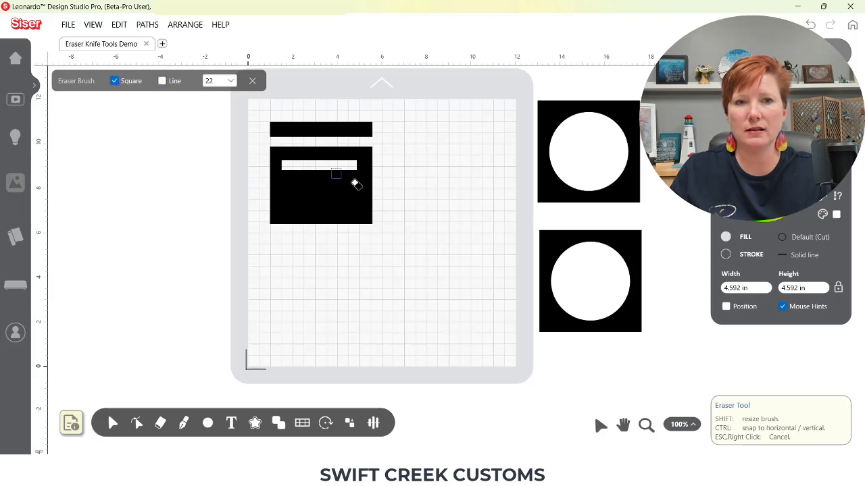
mouse_move(286, 192)
left_mouse_down()
mouse_move(362, 184)
mouse_move(360, 203)
mouse_move(288, 205)
left_mouse_up()
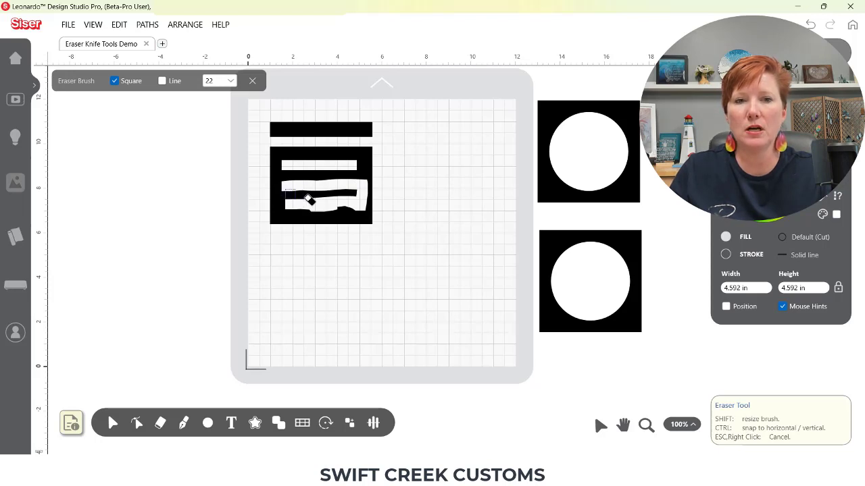
mouse_move(288, 194)
left_mouse_down()
mouse_move(328, 190)
mouse_move(345, 212)
left_mouse_up()
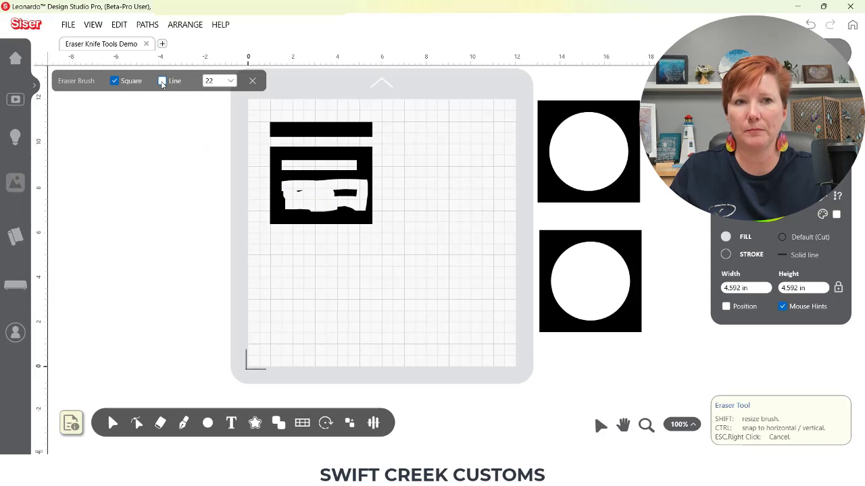
- Undo all the eraser cuts made in the black square on the mat
mouse_move(155, 427)
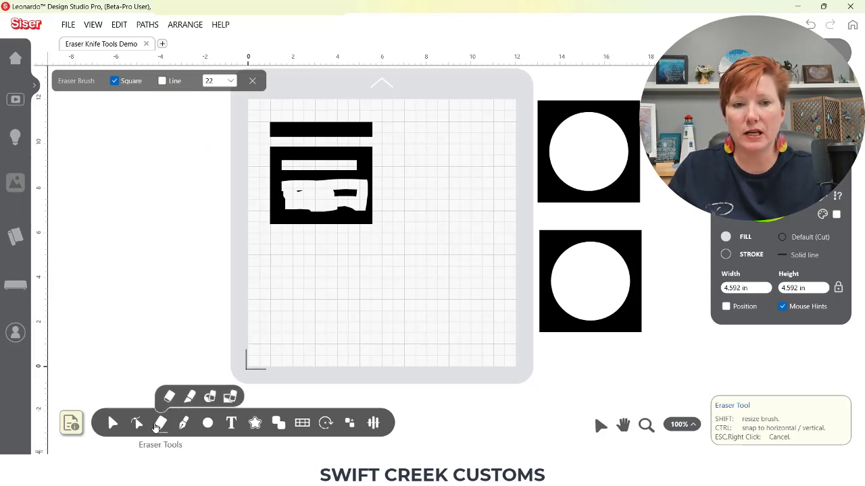
key("ctrl+z")
key("ctrl+z")
key("ctrl+z")
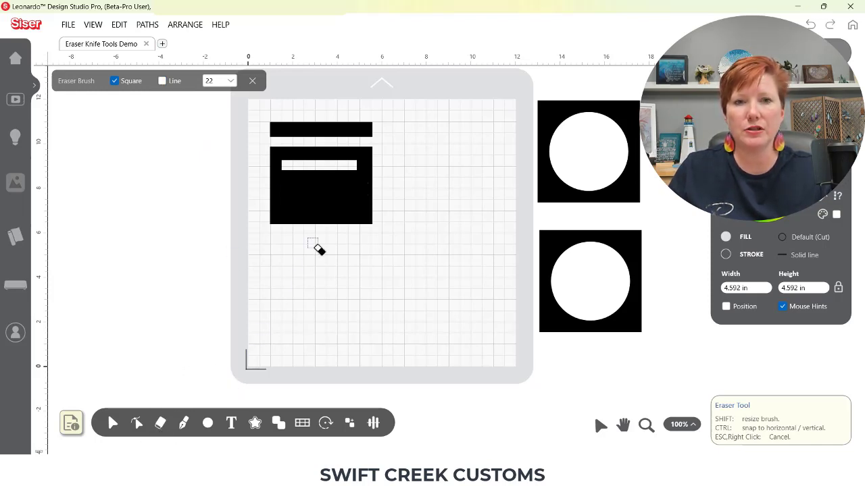
key("ctrl+z")
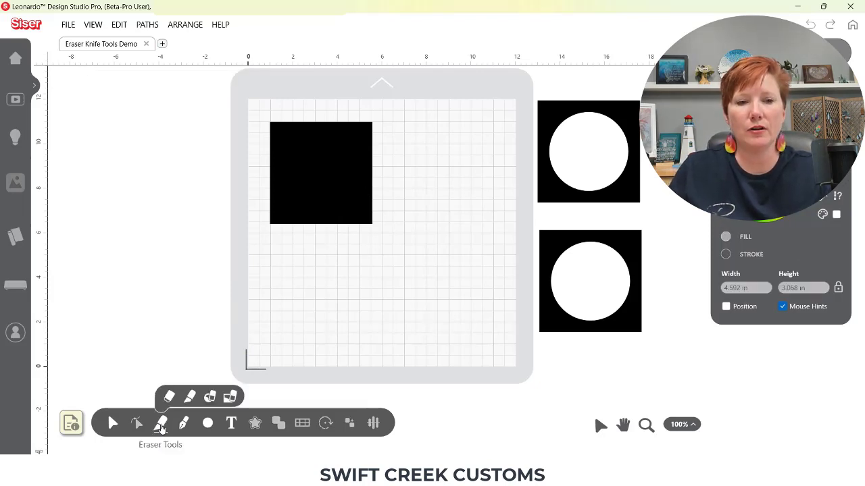
- Cut the black square diagonally with the Knife Tool and move the lower piece down, away from the upper one
left_click(161, 424)
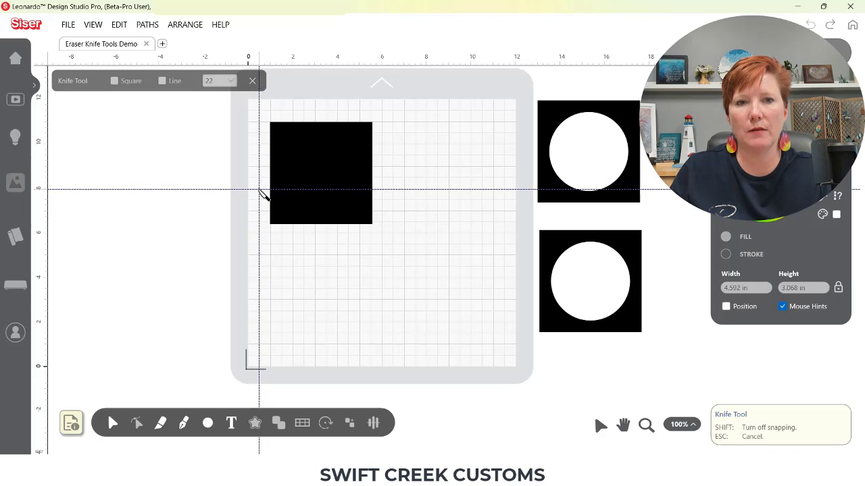
mouse_move(260, 188)
left_mouse_down()
mouse_move(380, 155)
mouse_move(400, 141)
left_mouse_up()
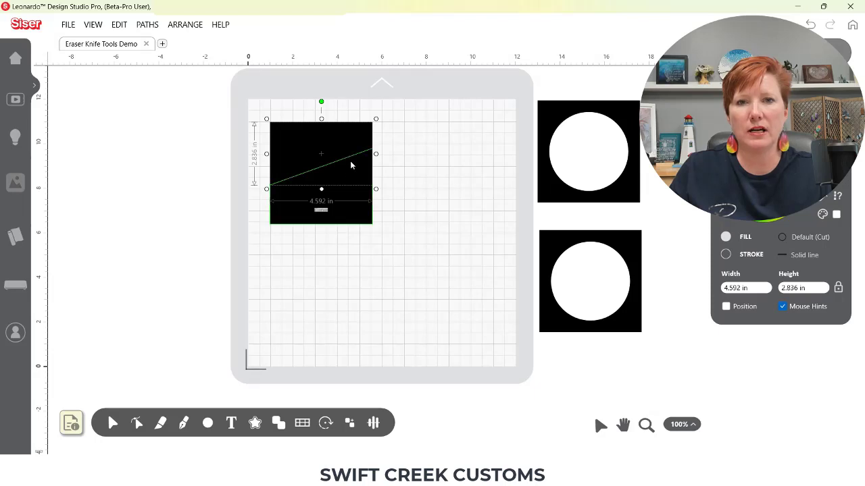
left_click_drag(348, 174, 347, 201)
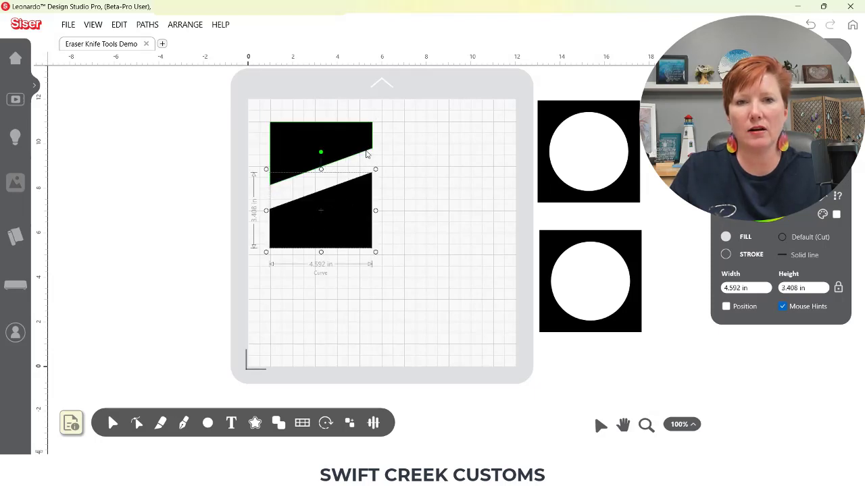
key("ctrl+z")
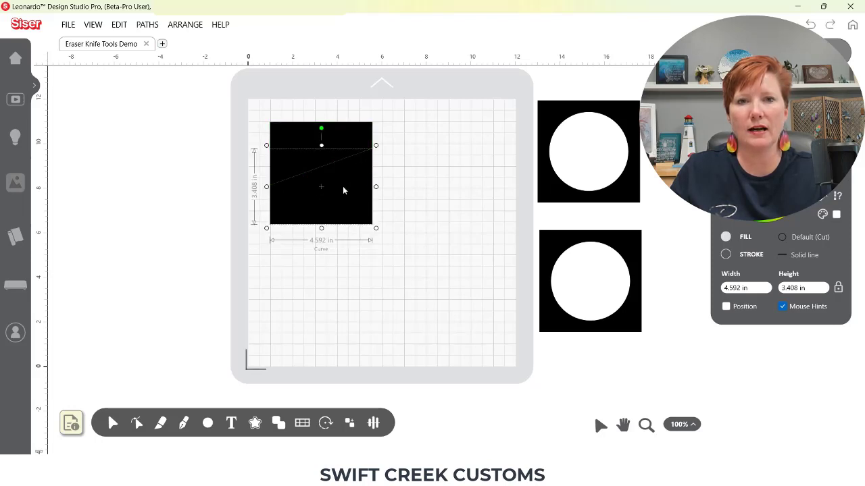
left_click_drag(342, 186, 340, 254)
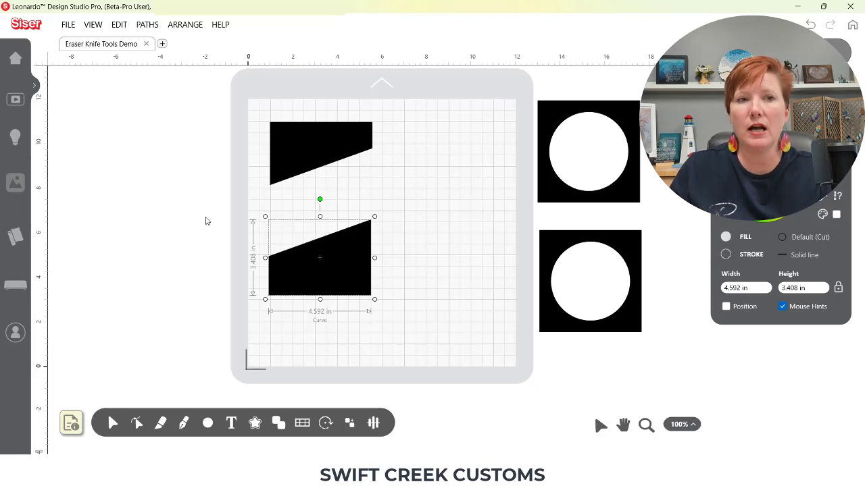
- Review the Editor Options preferences for single-use mouse editing tools such as Knife Tool and Eraser Brush, and close without changes
left_click(69, 26)
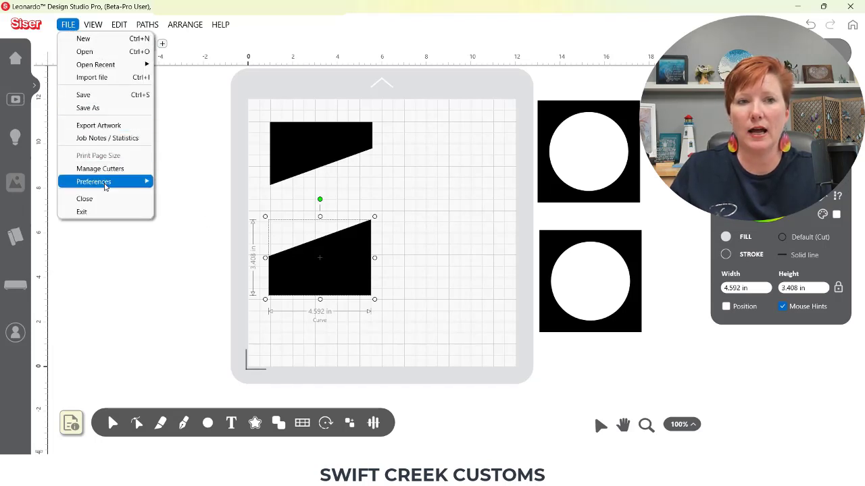
mouse_move(116, 184)
left_click(183, 227)
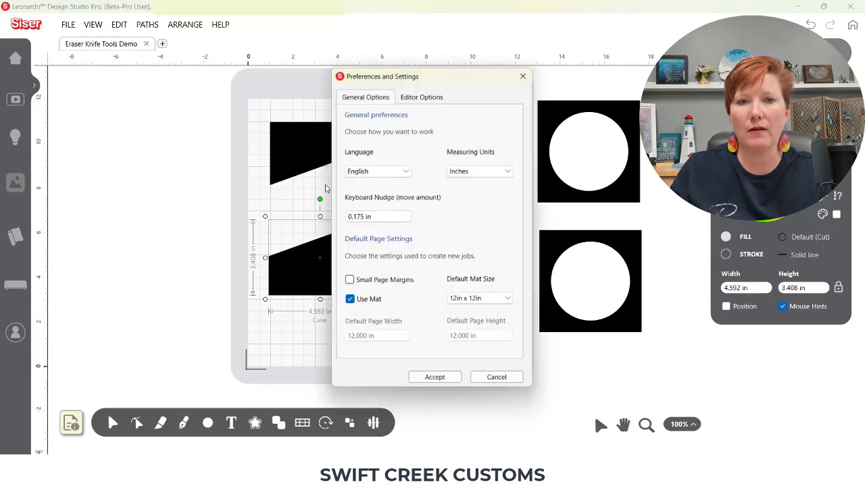
left_click(426, 97)
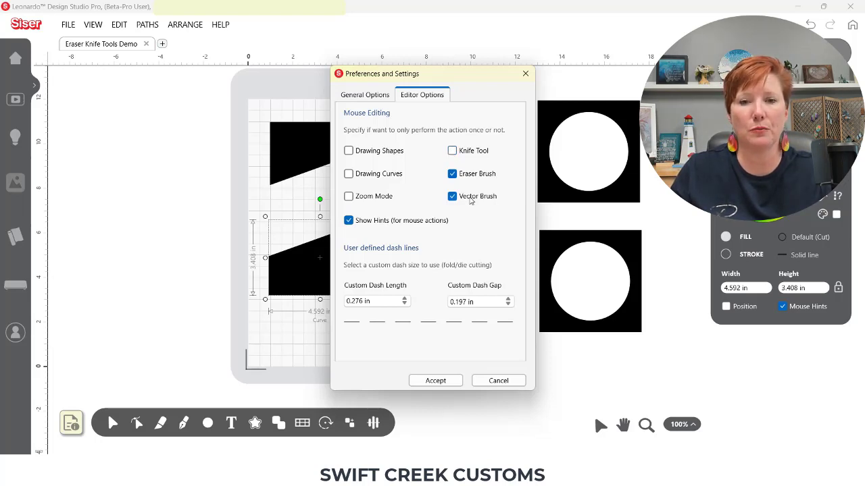
left_click(498, 381)
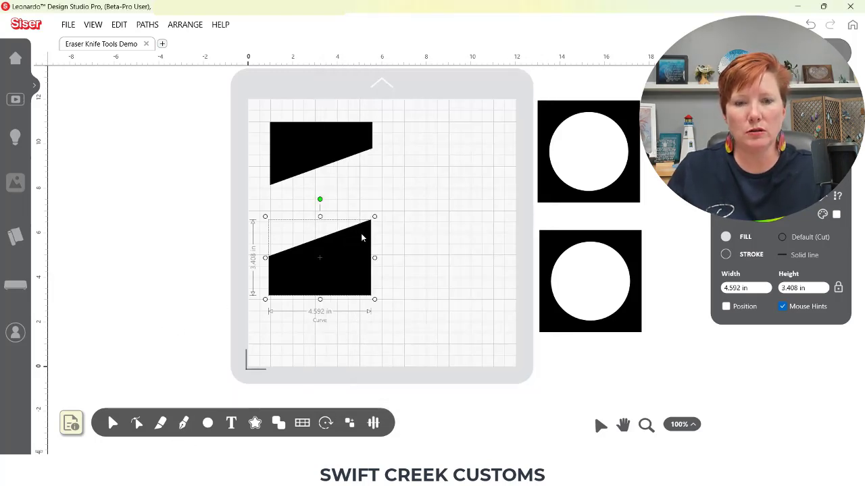
- Undo the piece's move and the knife cut, and shift the whole black square slightly on the mat
key("ctrl+z")
key("ctrl+z")
left_click_drag(338, 194, 329, 219)
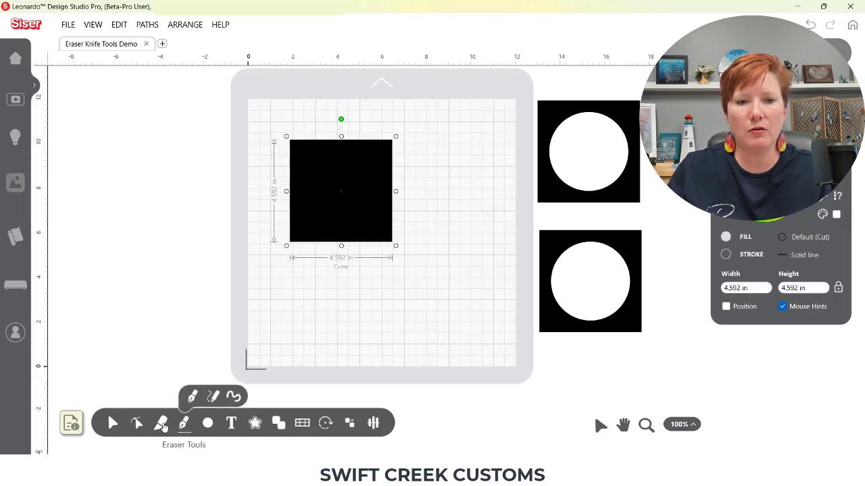
- Move the solid black square off the mat and bring the upper square with the circular hole onto the mat
mouse_move(160, 423)
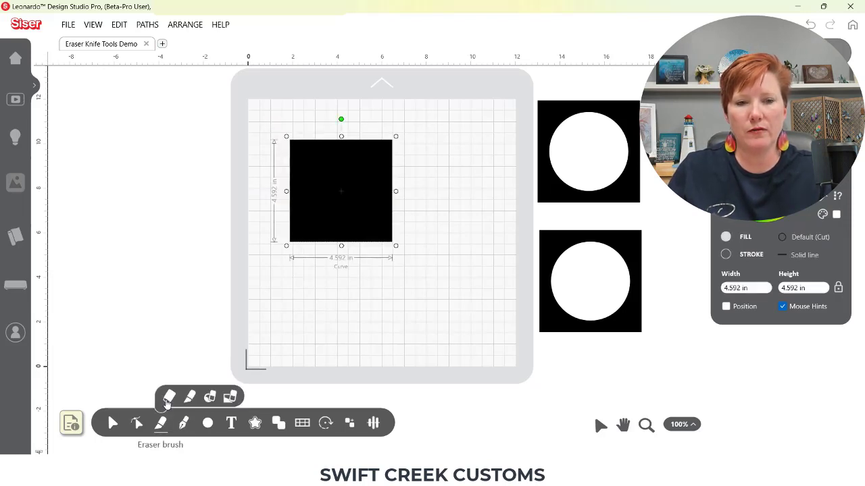
left_click(210, 397)
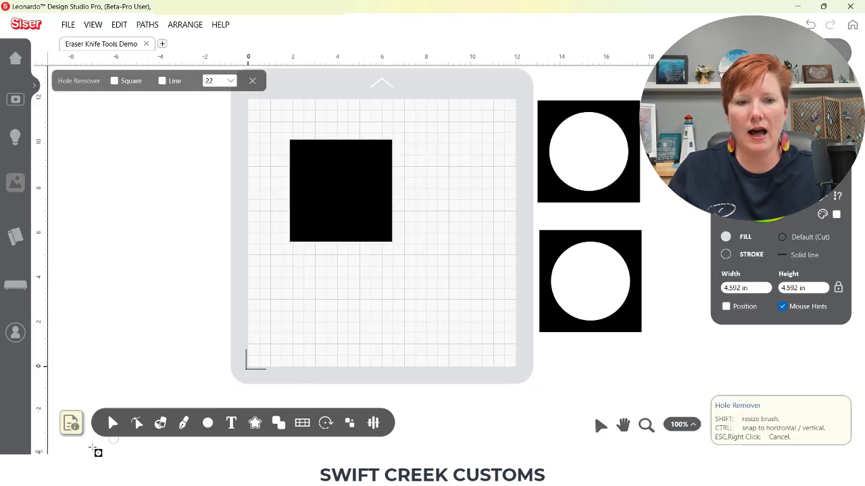
left_click(112, 423)
left_click_drag(389, 193, 138, 185)
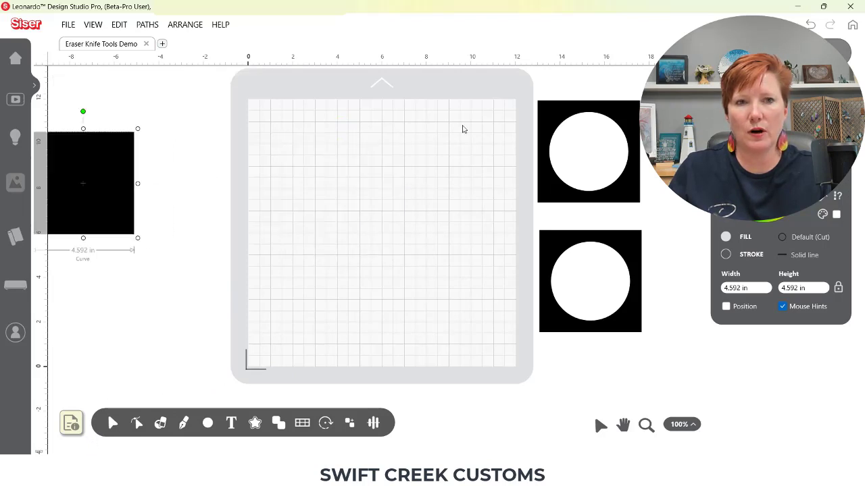
left_click_drag(625, 126, 351, 125)
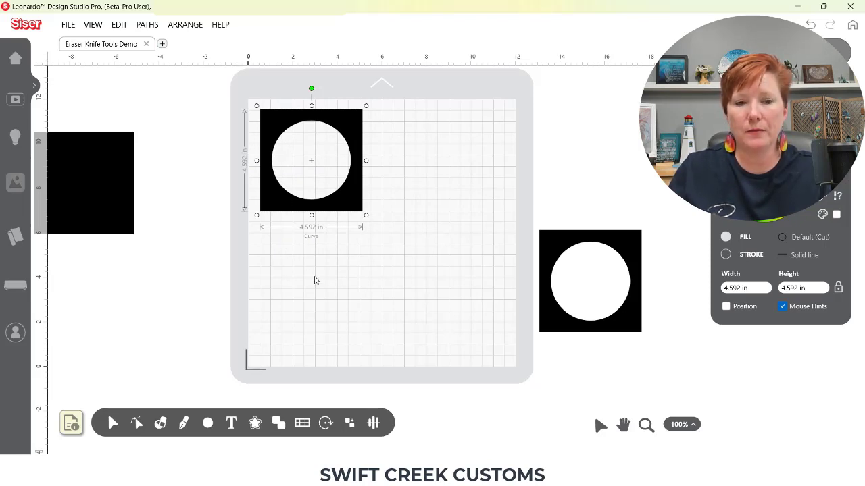
- Using the Hole Remover with the Line option and brush size 27, fill a straight diagonal bar across the circular hole
mouse_move(160, 425)
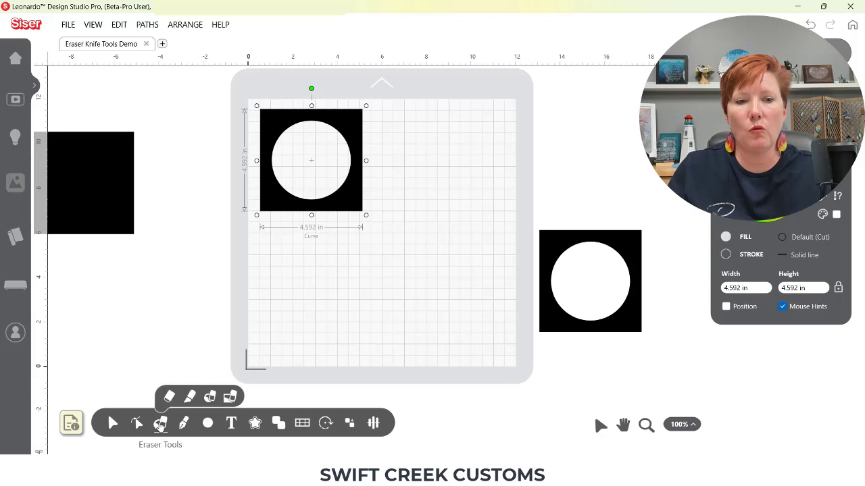
left_click(211, 398)
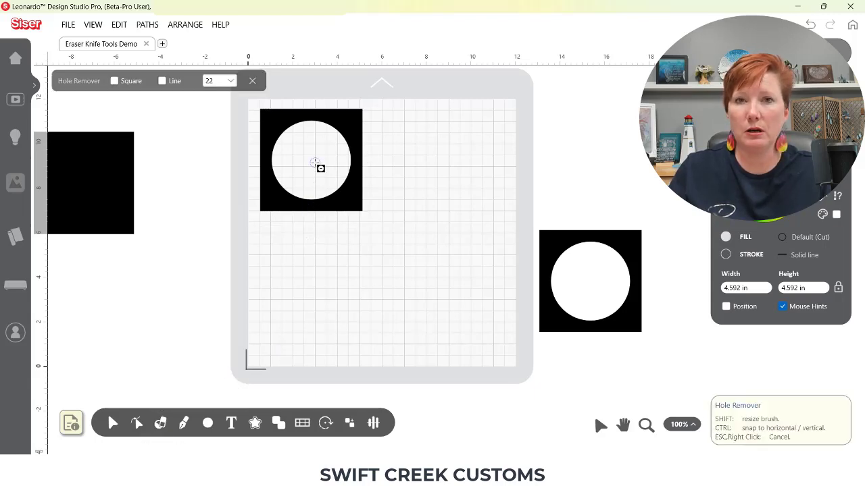
left_click_drag(278, 127, 343, 193)
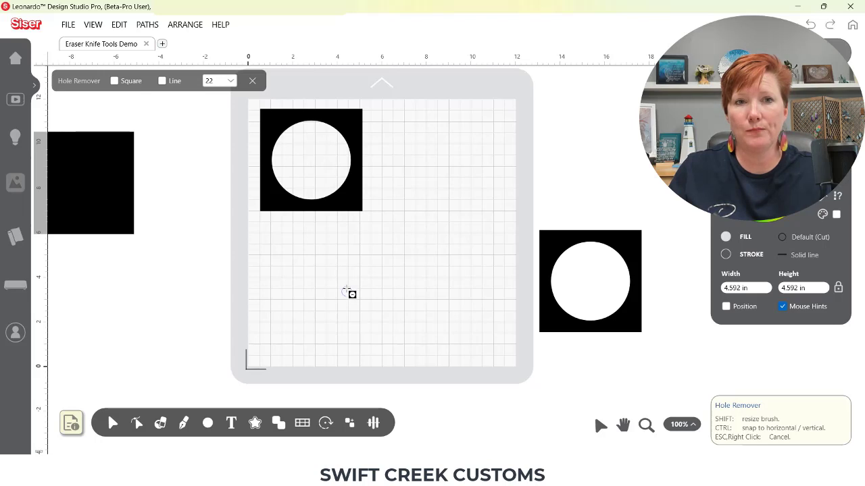
left_click(161, 81)
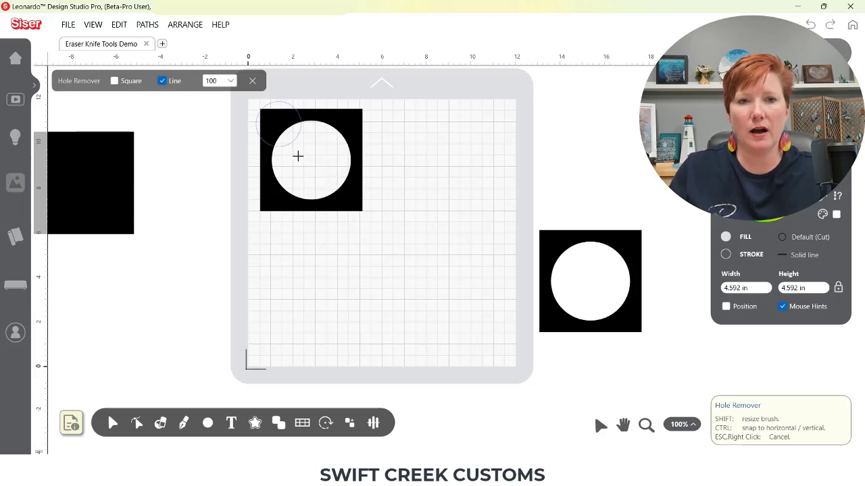
key("shift")
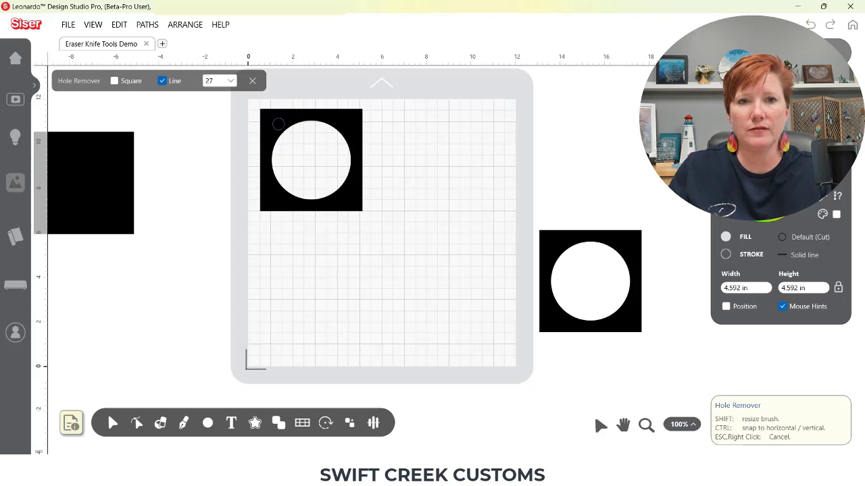
left_click_drag(278, 125, 346, 195)
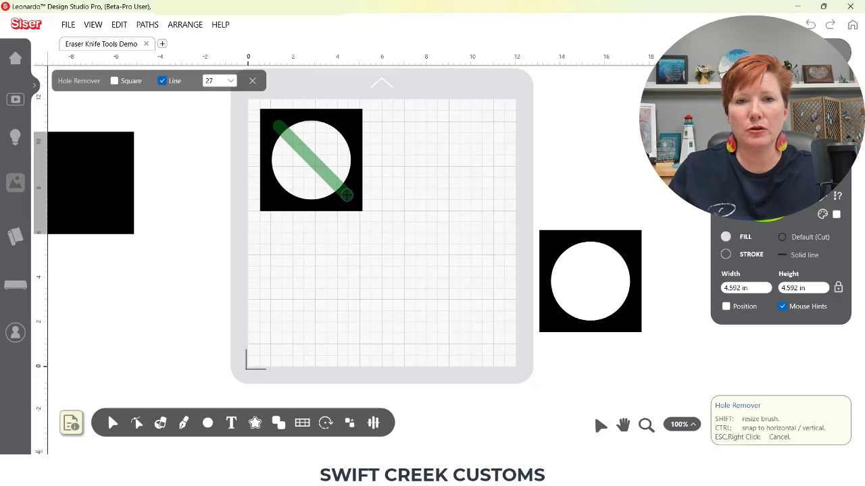
left_click_drag(346, 195, 346, 195)
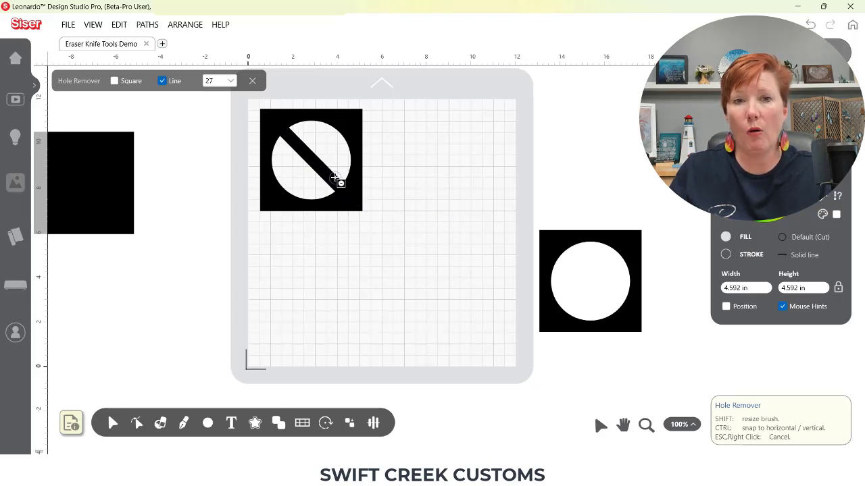
- Slice a straight, slightly rising band across the square's full width with the Slice Brush at size 27
mouse_move(160, 423)
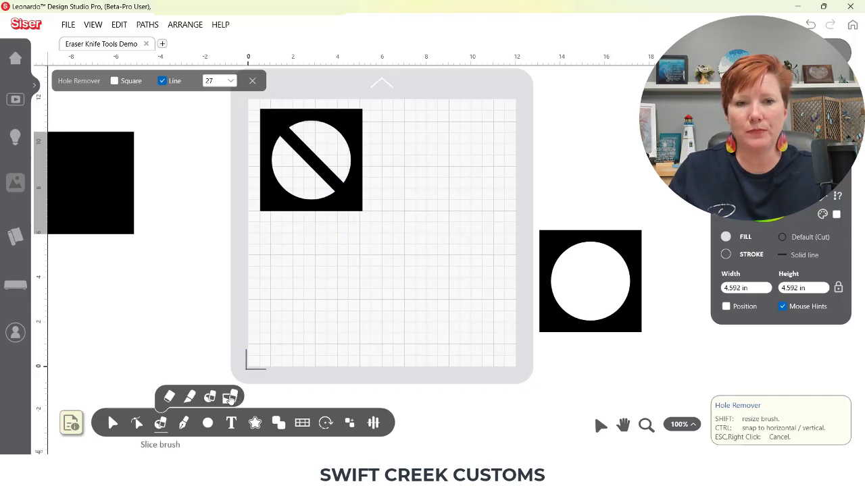
left_click(231, 399)
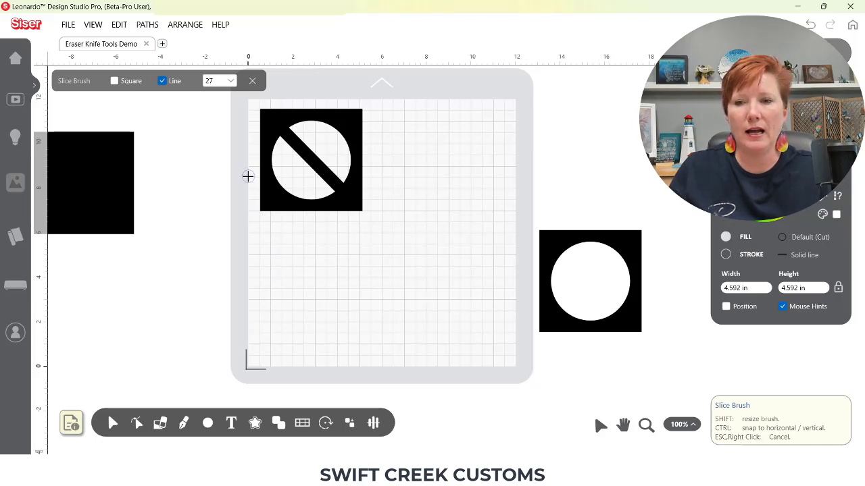
left_click_drag(248, 176, 376, 164)
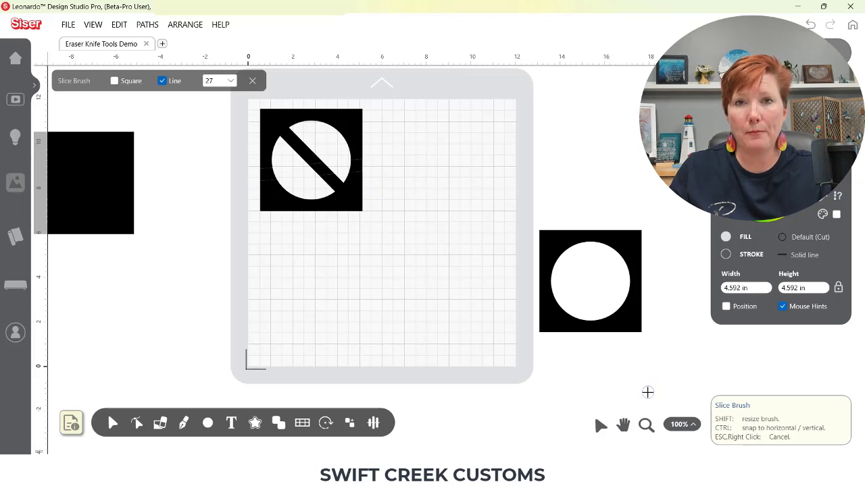
- Select all the pieces of the sliced square and ungroup their paths
left_click(646, 425)
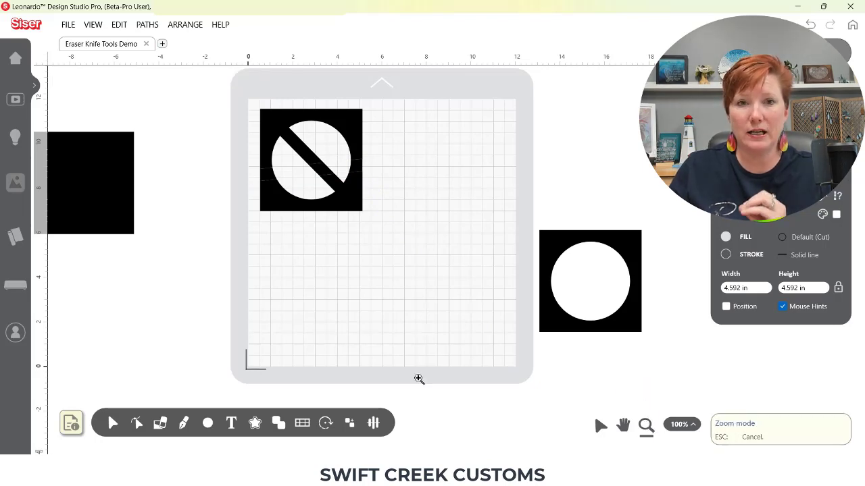
left_click_drag(239, 132, 389, 224)
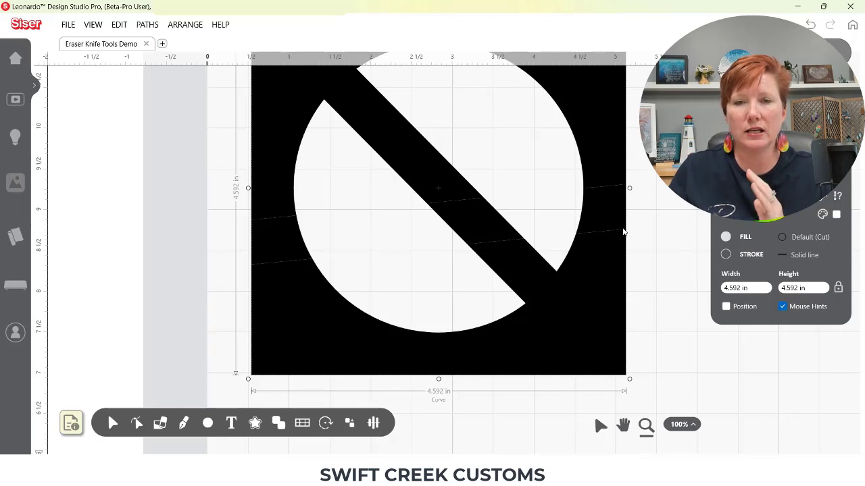
right_click(592, 279)
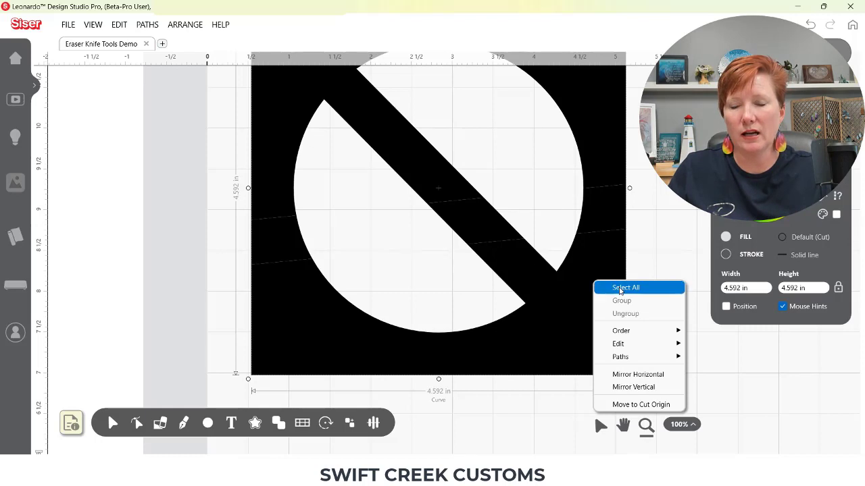
left_click(621, 288)
right_click(581, 281)
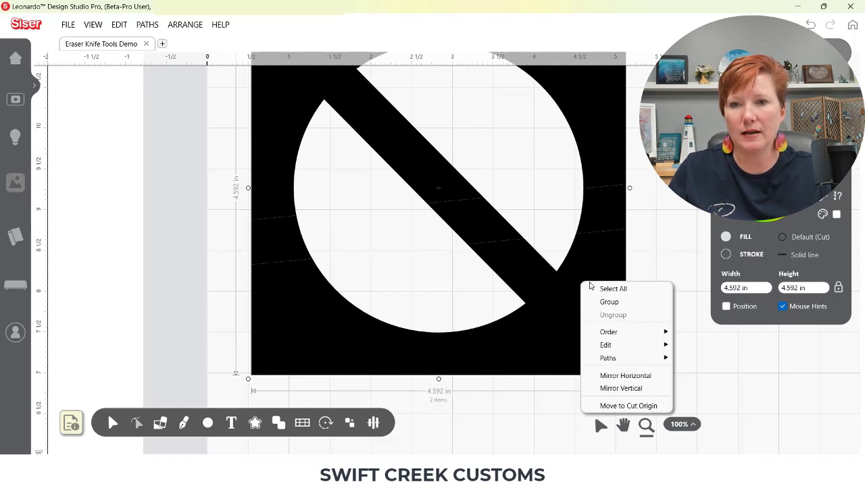
mouse_move(631, 358)
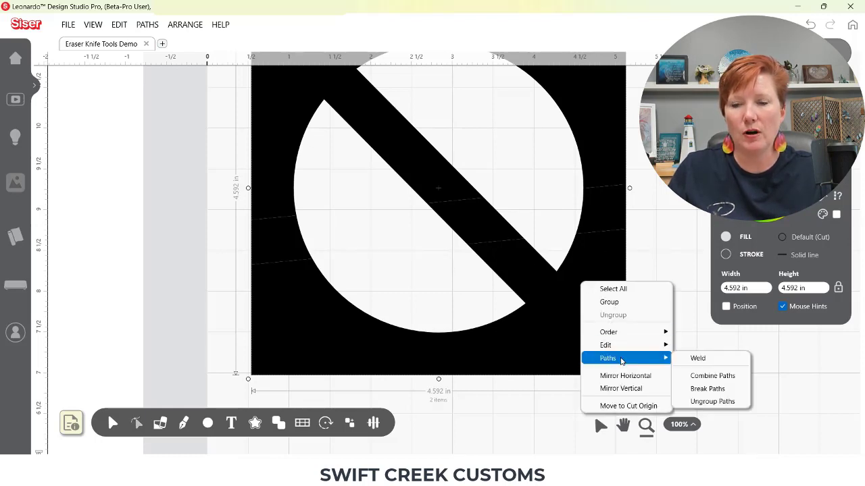
left_click(699, 403)
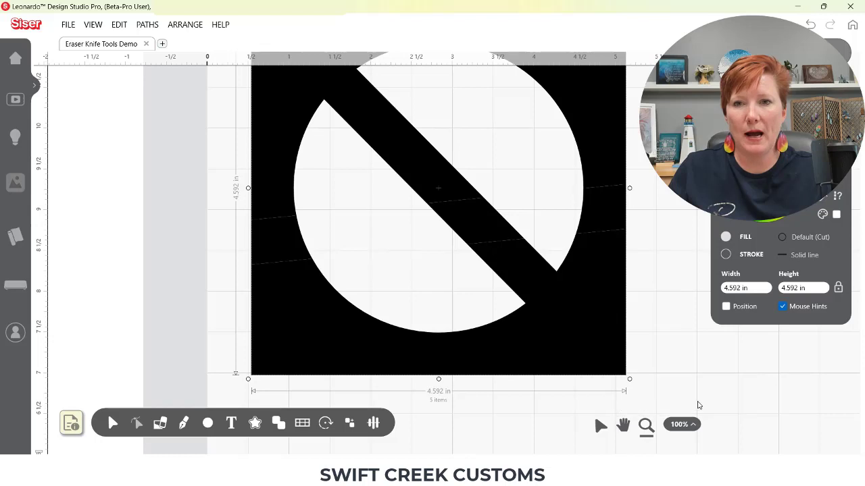
- Pull the sliced pieces apart: the lower piece downward, the bar's middle and right strip segments sideways, and the upper piece upward
left_click(678, 289)
mouse_move(610, 288)
left_mouse_down()
mouse_move(602, 345)
mouse_move(607, 300)
left_mouse_up()
left_click_drag(479, 227, 420, 245)
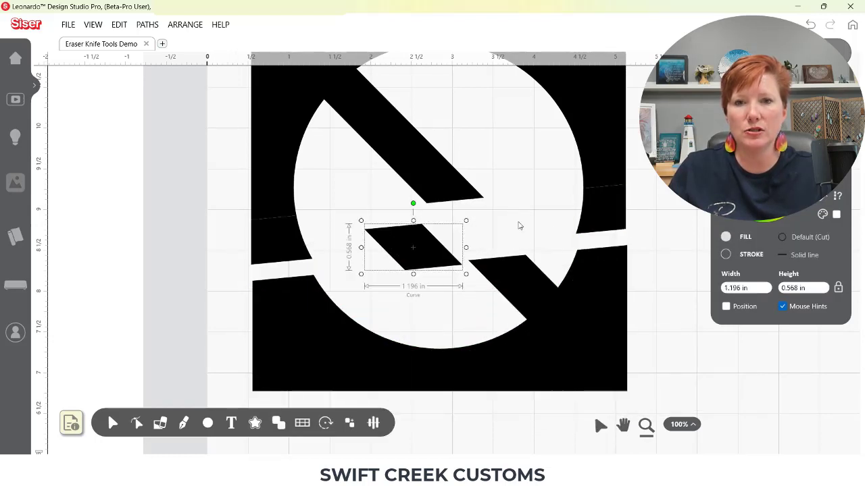
left_click_drag(608, 214, 608, 217)
left_click_drag(661, 221, 663, 222)
left_click_drag(602, 150, 614, 106)
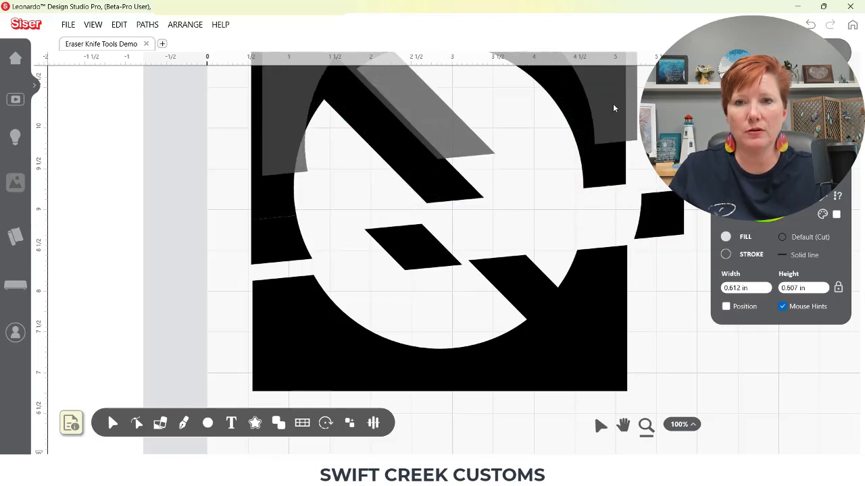
- Pull the strip's left segment outward from the sliced square and move the lower piece further down
left_click_drag(262, 251, 239, 228)
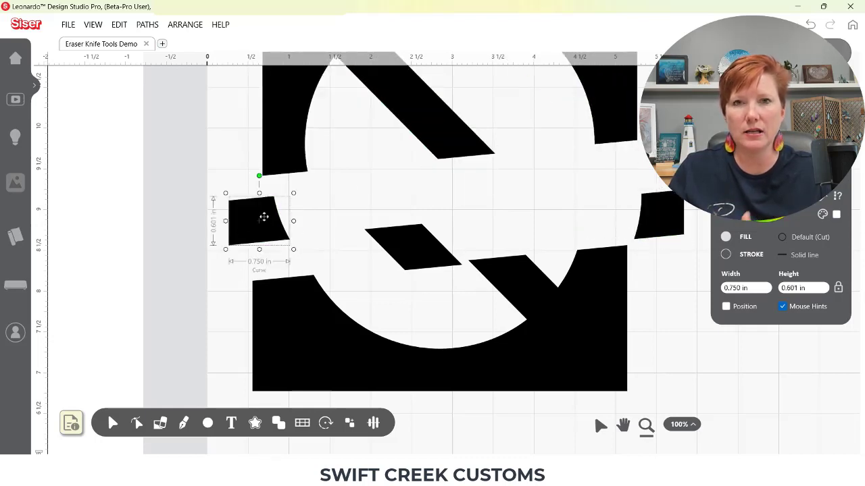
left_click(674, 425)
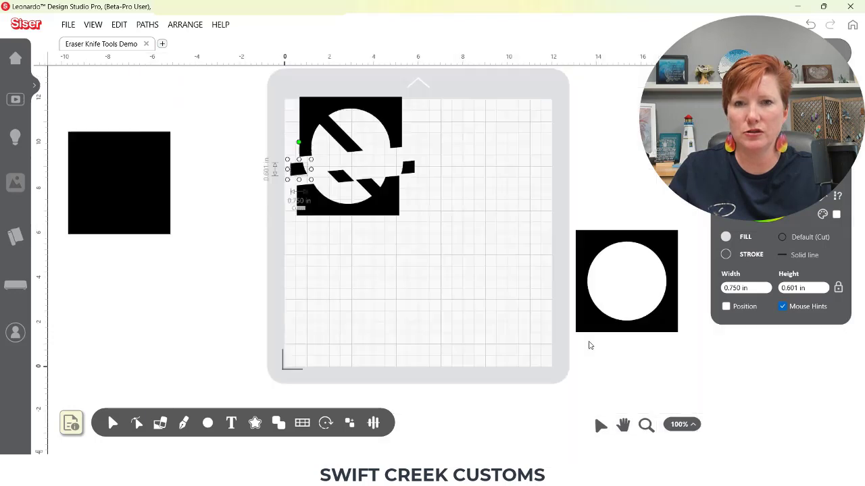
left_click_drag(374, 215, 386, 236)
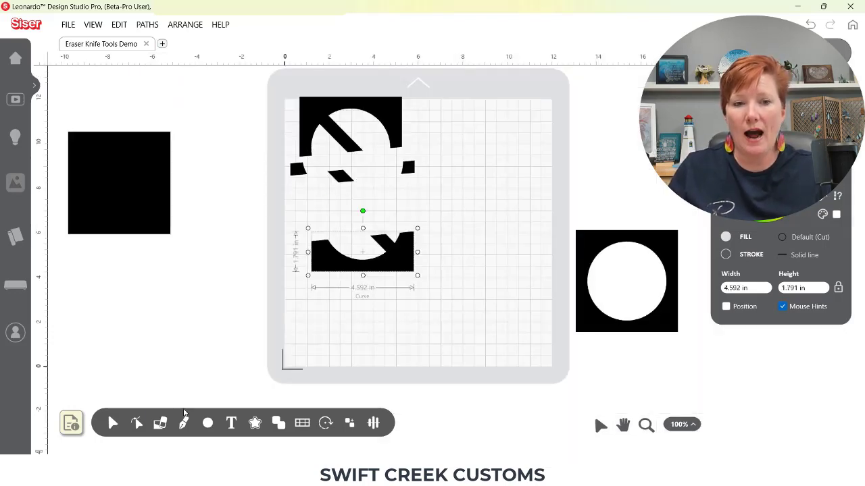
- Undo the piece moves, the path ungrouping and the slice so the barred square is whole again
left_click(161, 423)
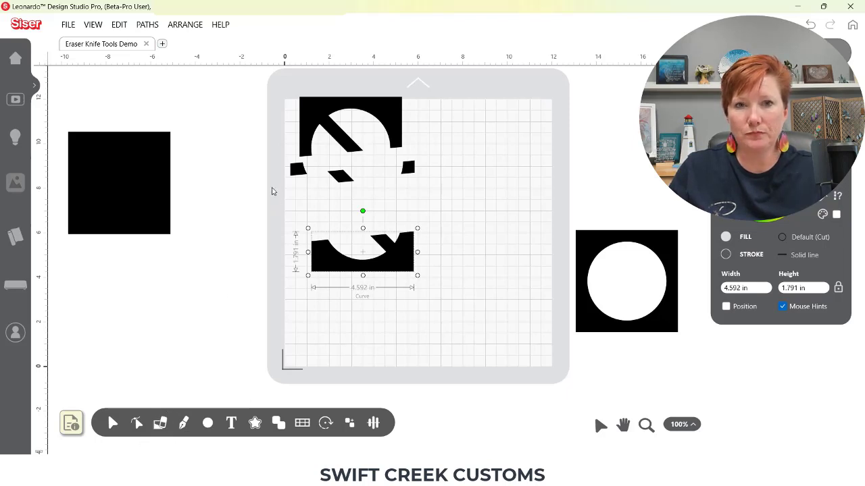
left_click_drag(319, 113, 320, 127)
key("ctrl+z")
key("ctrl+z")
key("ctrl+z")
key("ctrl+z")
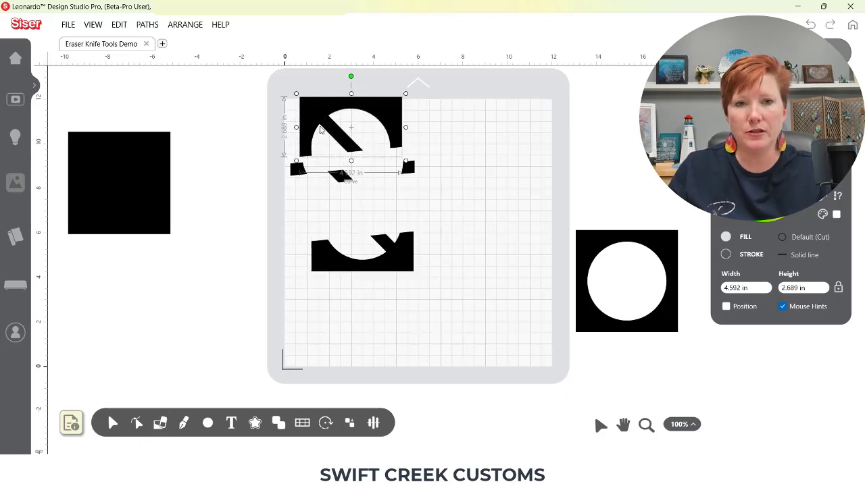
key("ctrl+z")
key("ctrl+z")
key("ctrl+z")
key("ctrl+z")
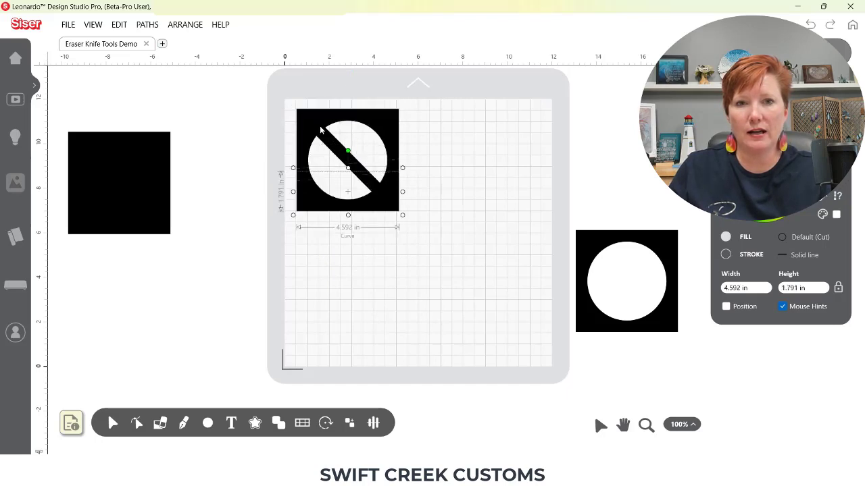
left_click_drag(343, 160, 347, 173)
key("ctrl+z")
key("Escape")
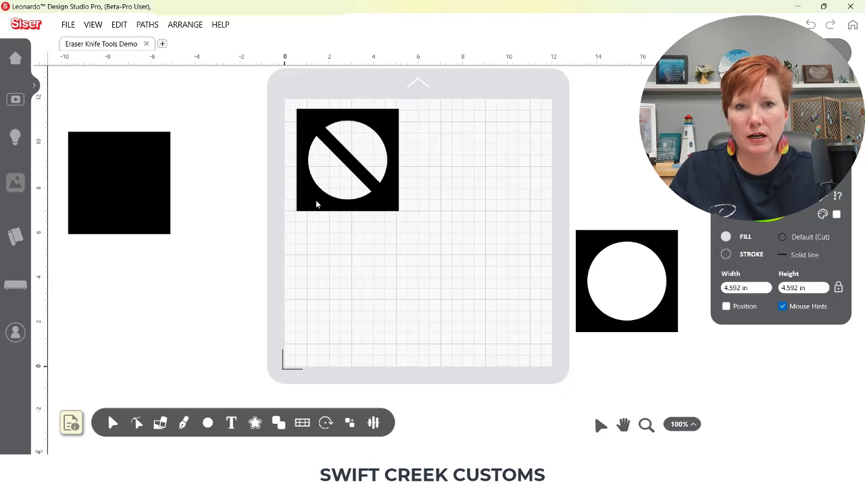
- Move the barred square lower on the mat and slice a straight rising band across its full width with the Slice Brush at size 27
left_click_drag(307, 153, 312, 189)
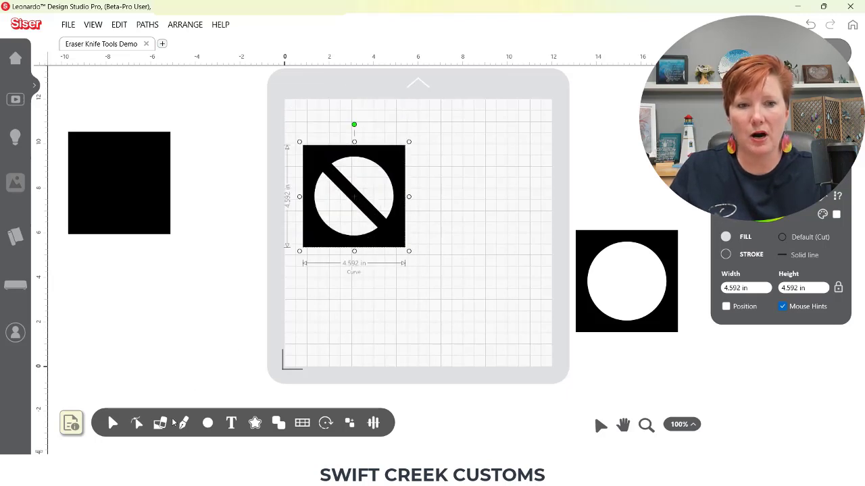
left_click(160, 422)
left_click(230, 397)
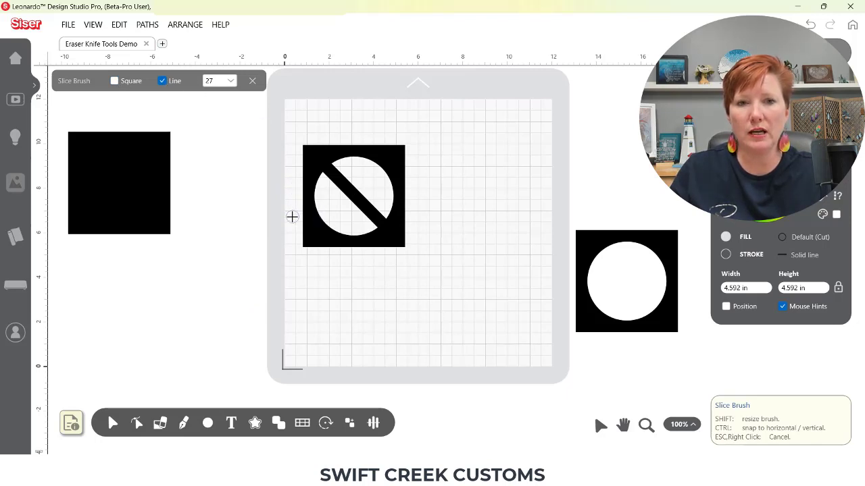
mouse_move(291, 216)
left_mouse_down()
mouse_move(428, 182)
mouse_move(426, 169)
left_mouse_up()
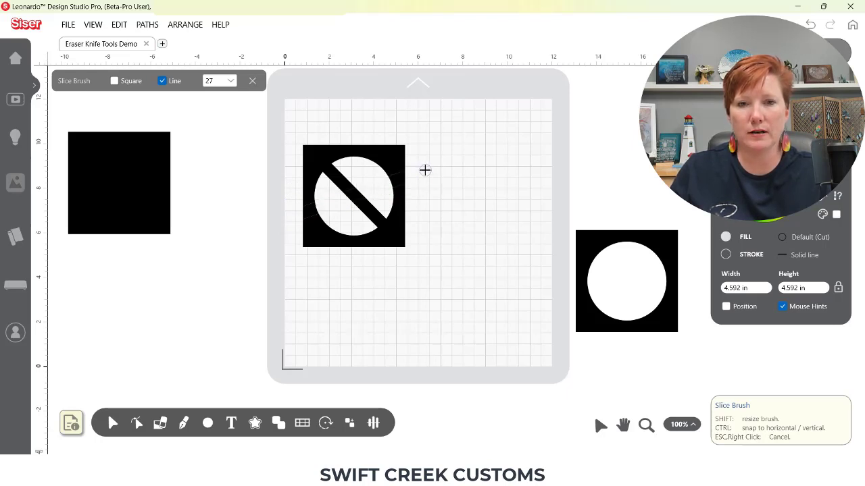
- Inspect the slice lines, ungroup the sliced square's paths, and move the lower piece down and the upper piece up from the strip
left_click(646, 426)
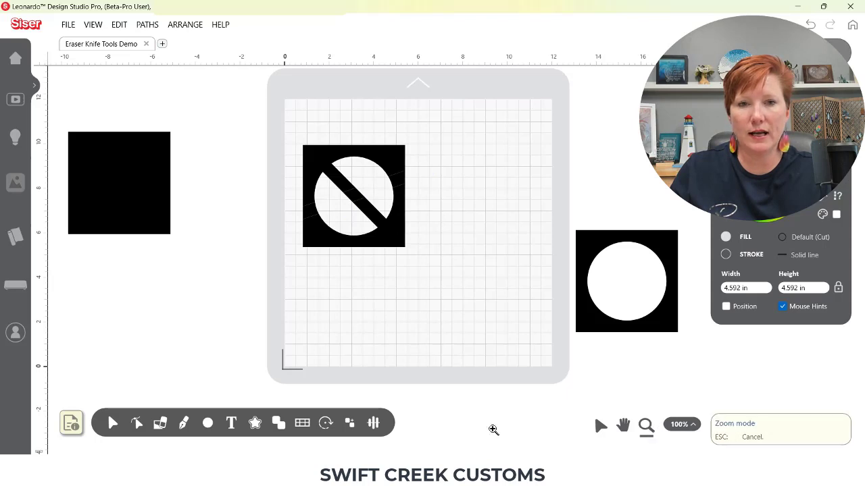
left_click_drag(292, 137, 428, 262)
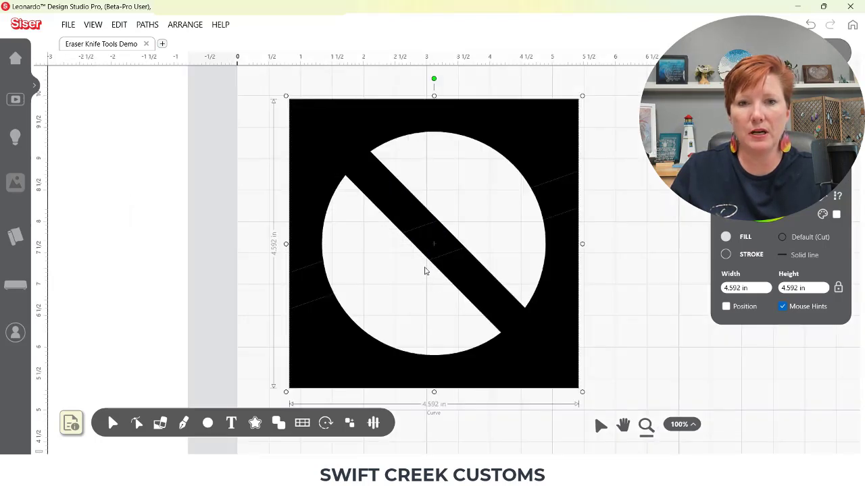
left_click(645, 424)
left_click_drag(261, 223, 368, 329)
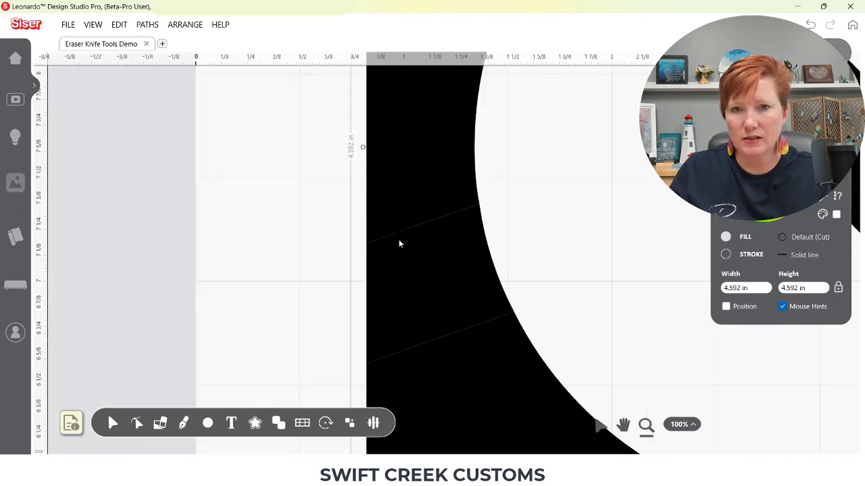
left_click(677, 426)
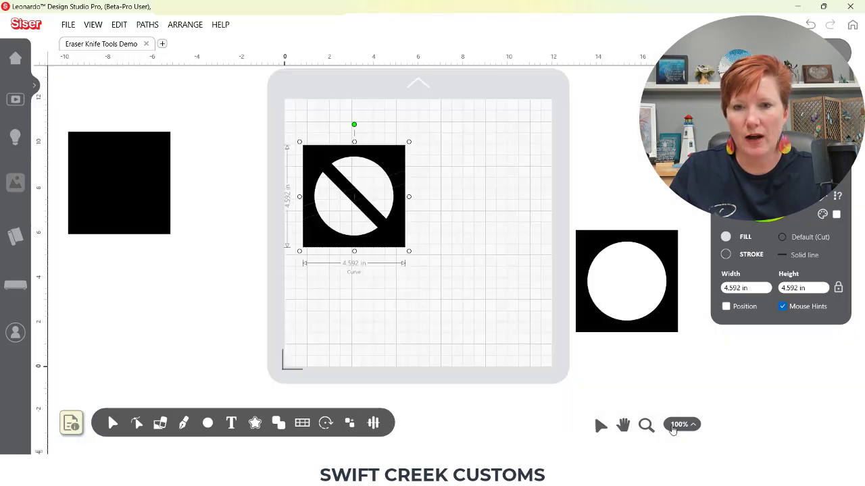
right_click(403, 248)
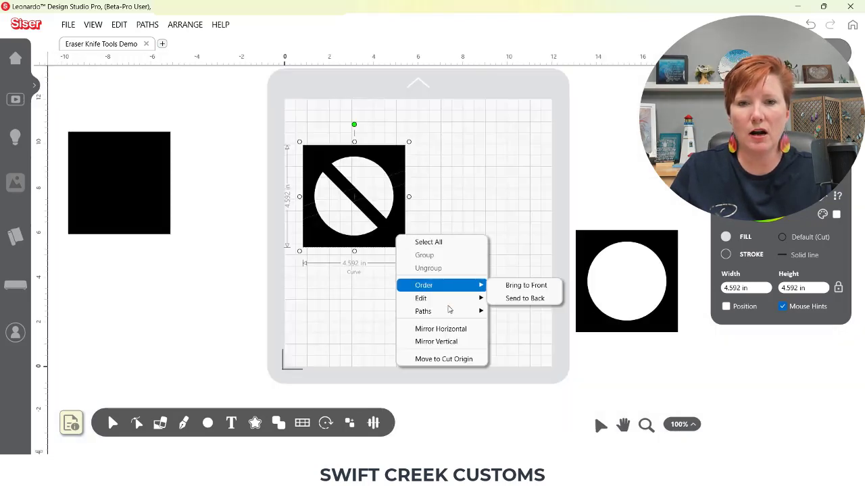
mouse_move(448, 311)
left_click(518, 355)
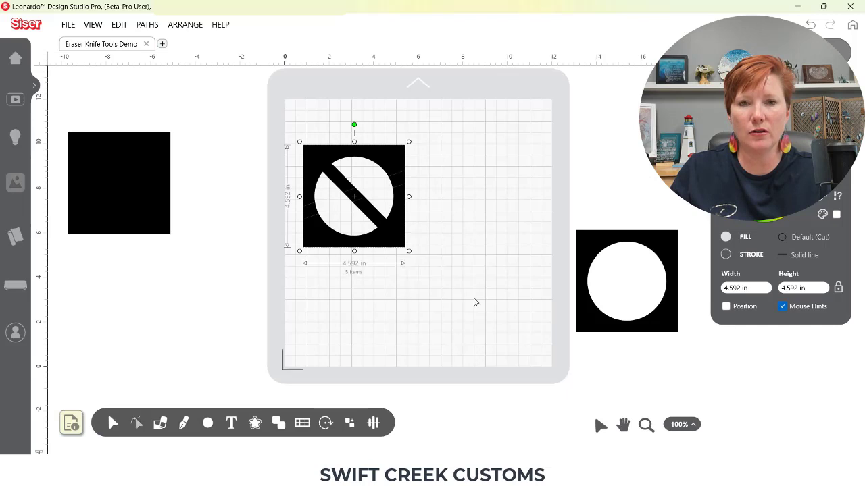
left_click_drag(398, 259, 399, 282)
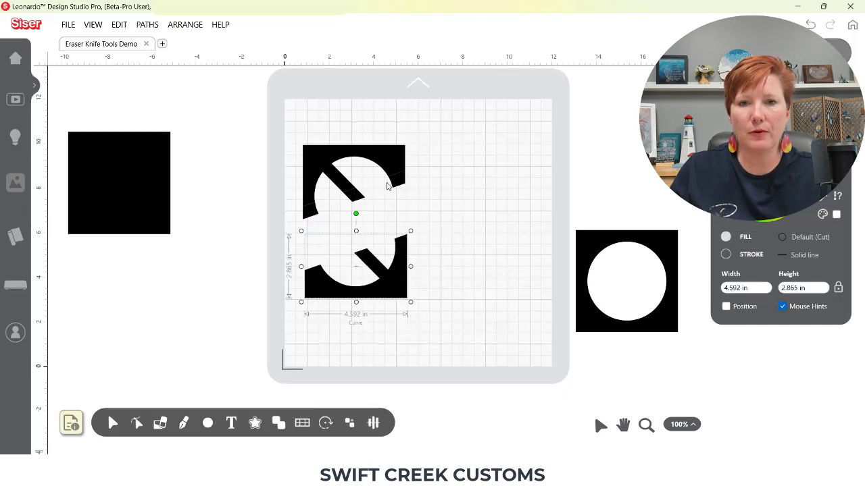
left_click_drag(389, 186, 381, 149)
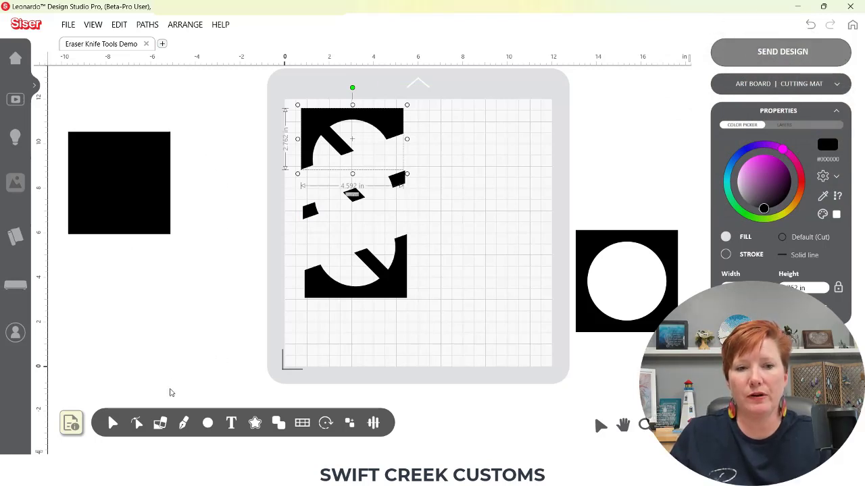
- Paint a freehand zigzag down the empty half of the mat with the Vector Brush at size 27 and the Line option off
mouse_move(183, 432)
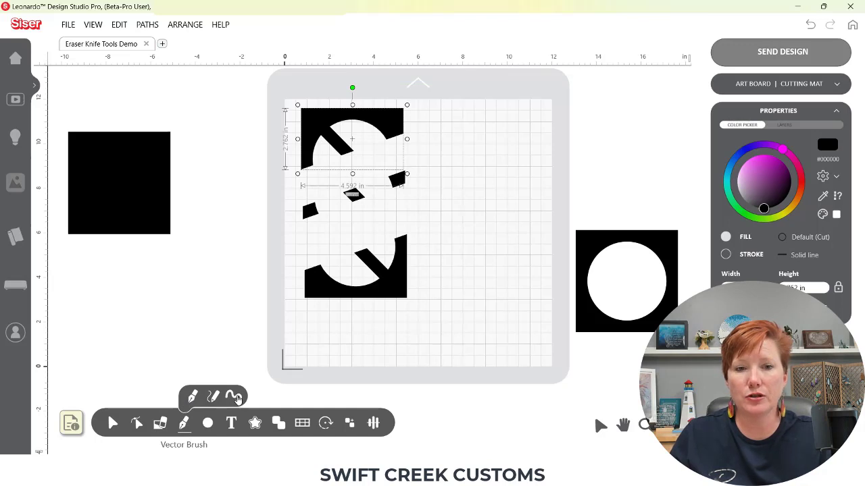
left_click(237, 399)
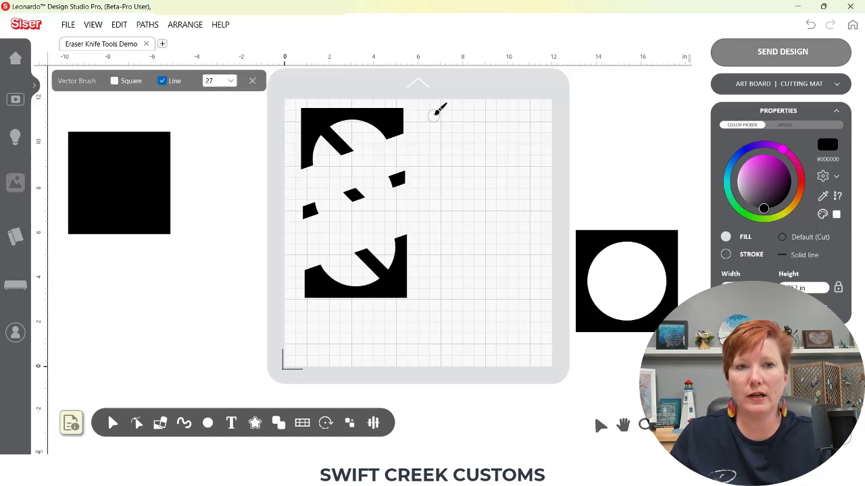
left_click(162, 81)
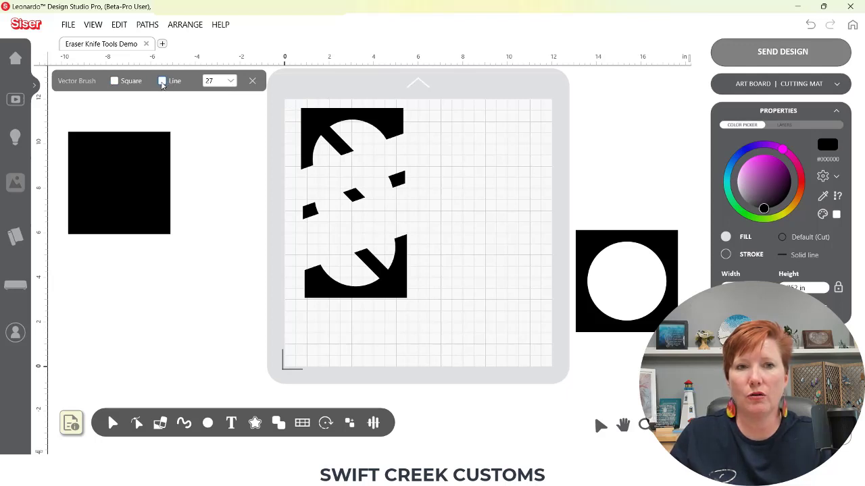
mouse_move(428, 112)
left_mouse_down()
mouse_move(496, 114)
mouse_move(505, 148)
mouse_move(451, 171)
mouse_move(514, 199)
mouse_move(438, 239)
mouse_move(486, 249)
mouse_move(512, 270)
mouse_move(466, 306)
mouse_move(481, 327)
mouse_move(511, 327)
left_mouse_up()
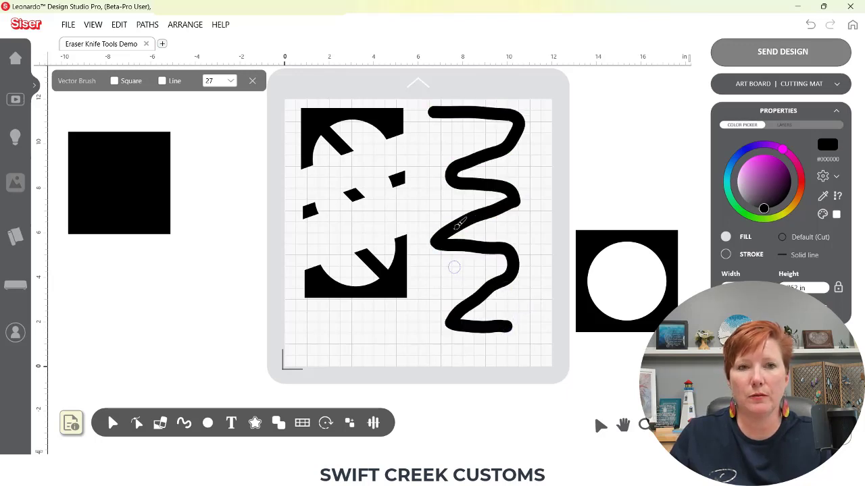
- Resize the Vector Brush to 14 and paint a smiley face below the lower piece and a five-petal flower above the circle-cut square
mouse_move(488, 229)
left_mouse_down()
mouse_move(512, 242)
mouse_move(493, 227)
left_mouse_up()
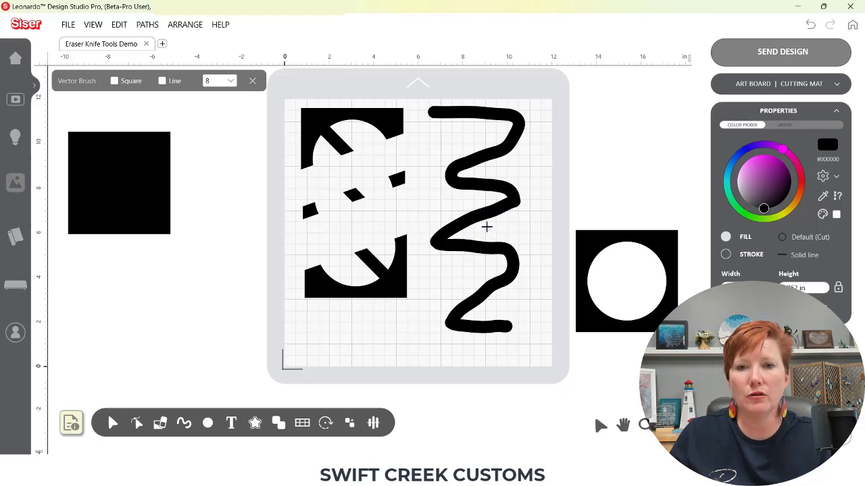
mouse_move(348, 348)
left_mouse_down()
mouse_move(360, 321)
mouse_move(391, 325)
mouse_move(387, 349)
mouse_move(358, 348)
mouse_move(395, 336)
left_mouse_up()
left_click(362, 330)
left_click(381, 329)
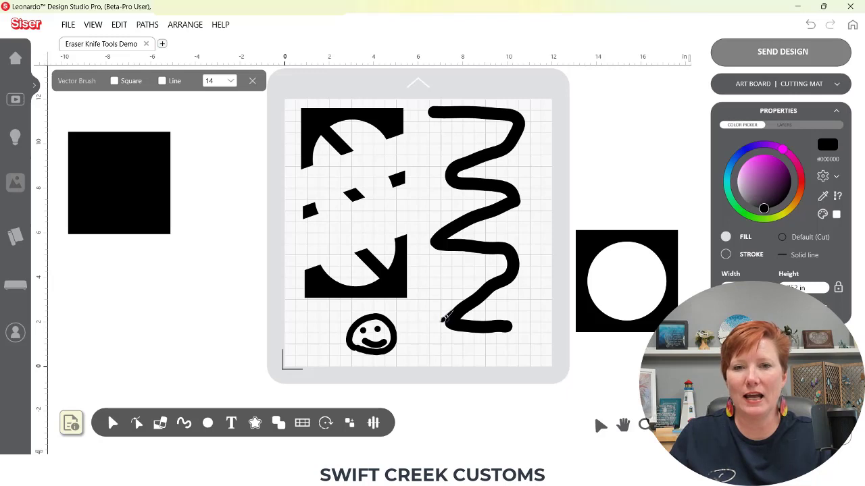
mouse_move(611, 135)
left_mouse_down()
mouse_move(594, 115)
mouse_move(613, 85)
mouse_move(624, 111)
mouse_move(615, 139)
mouse_move(639, 99)
mouse_move(655, 114)
mouse_move(646, 138)
mouse_move(614, 144)
mouse_move(651, 162)
mouse_move(642, 177)
mouse_move(618, 160)
mouse_move(615, 144)
mouse_move(613, 179)
mouse_move(584, 180)
mouse_move(616, 140)
mouse_move(594, 153)
mouse_move(569, 139)
mouse_move(585, 131)
mouse_move(609, 139)
mouse_move(611, 115)
mouse_move(619, 133)
mouse_move(634, 129)
mouse_move(615, 149)
mouse_move(632, 158)
mouse_move(612, 144)
mouse_move(603, 164)
mouse_move(586, 142)
left_mouse_up()
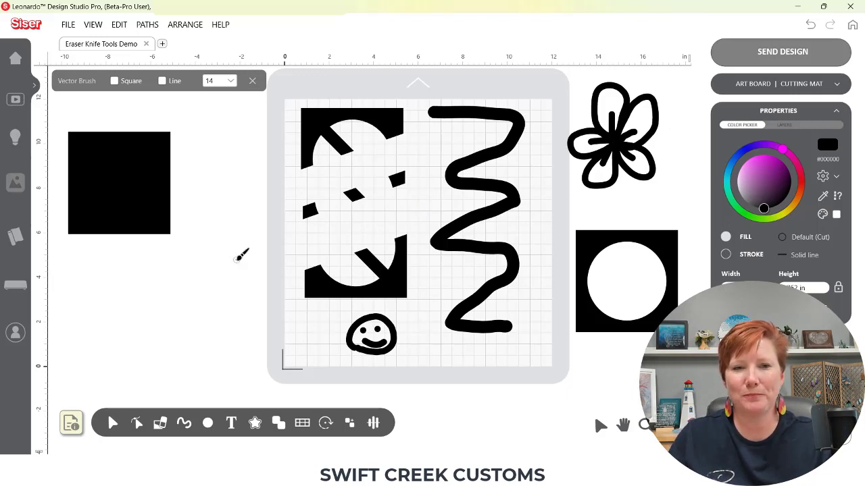
- In a new document, create a custom 10-sided polygon about 5.23 by 5.5 in and place it near the mat's upper-left corner
mouse_move(208, 424)
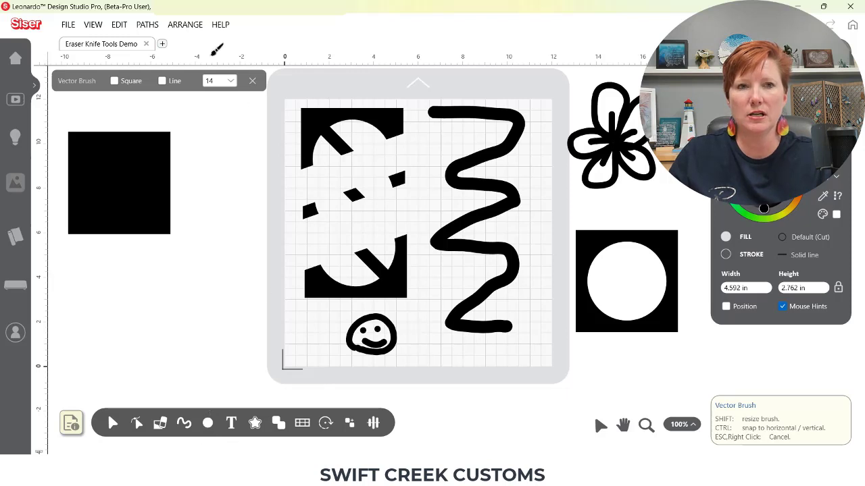
left_click(162, 43)
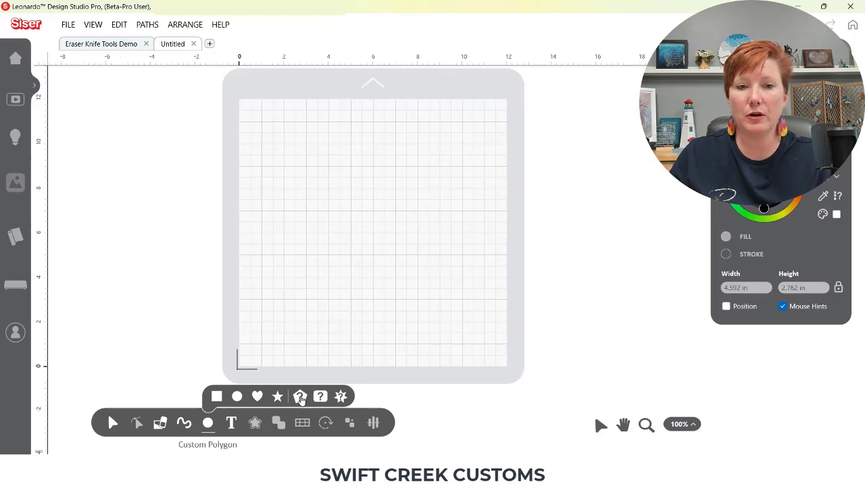
left_click(300, 398)
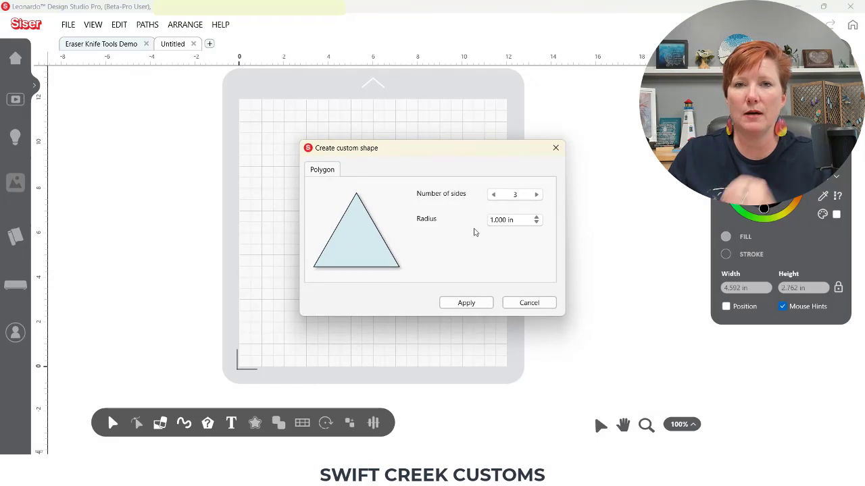
left_click(537, 195)
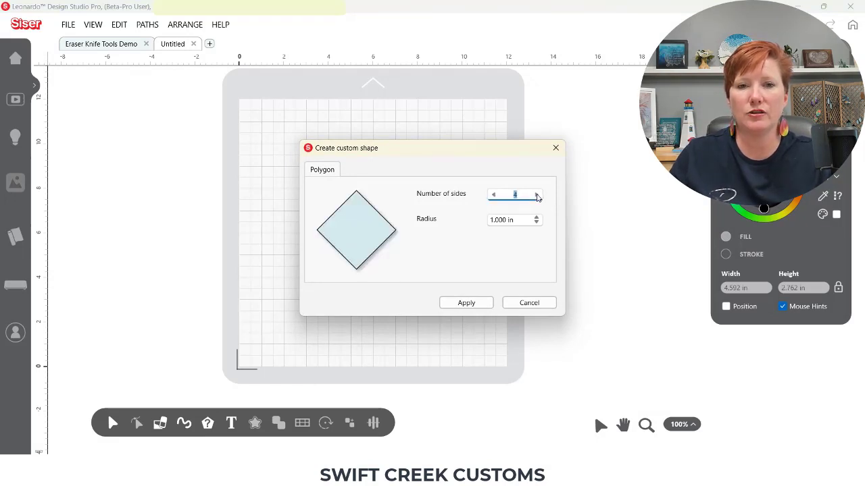
left_click(537, 195)
left_click(537, 195)
left_click(537, 195)
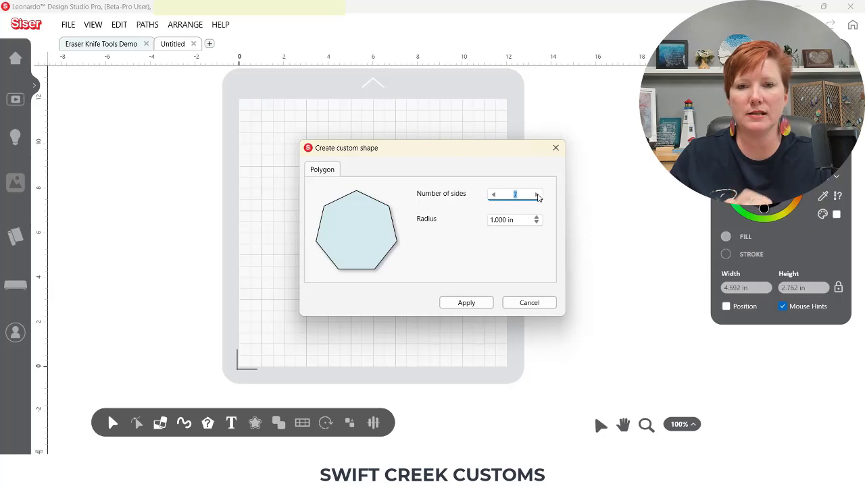
left_click(537, 195)
left_click(537, 195)
left_click(537, 195)
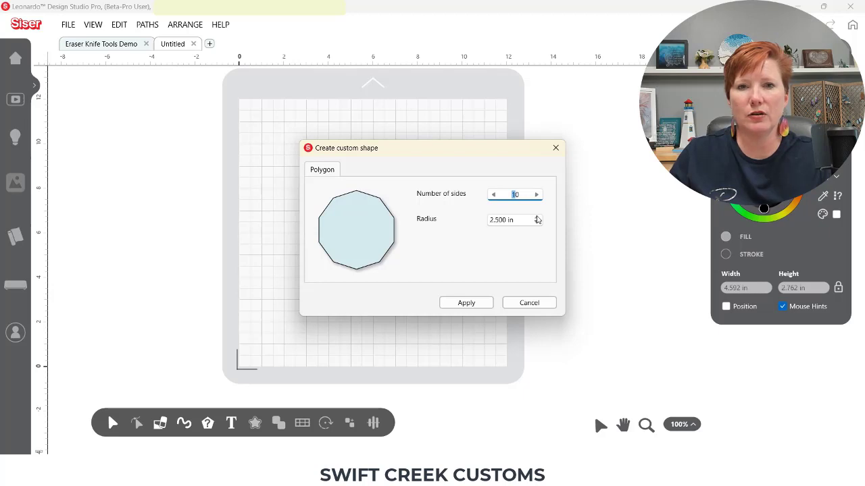
left_click(467, 303)
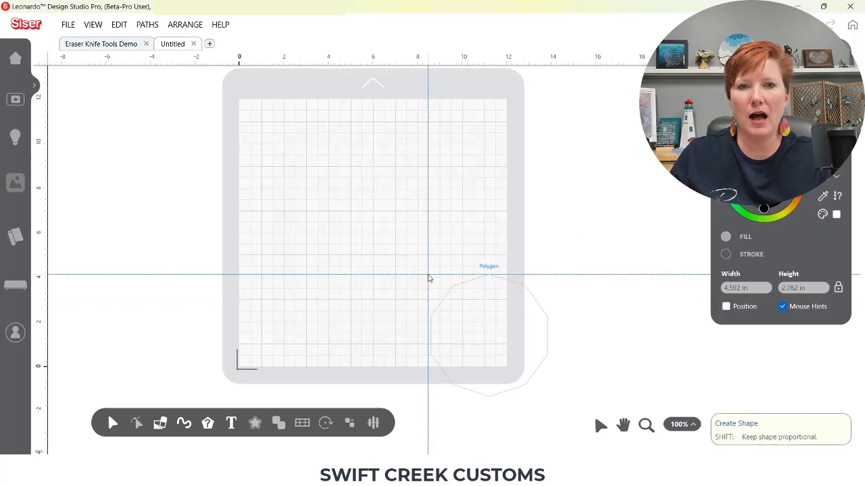
left_click_drag(262, 129, 263, 131)
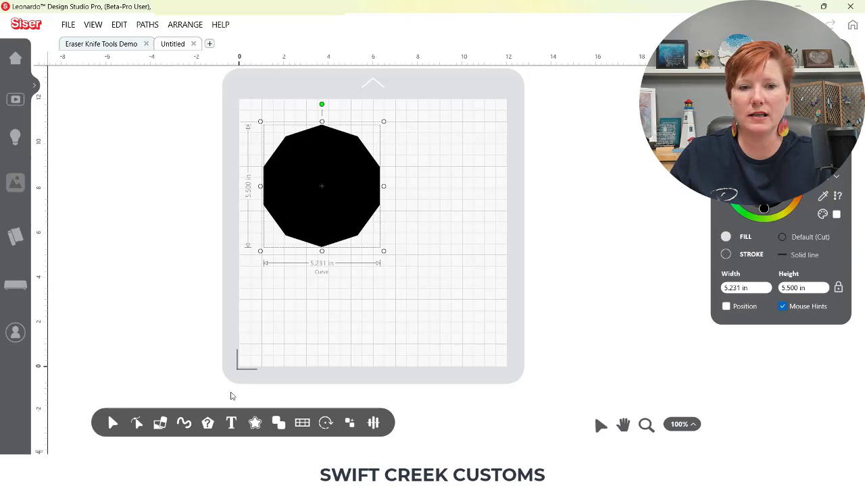
double_click(309, 215)
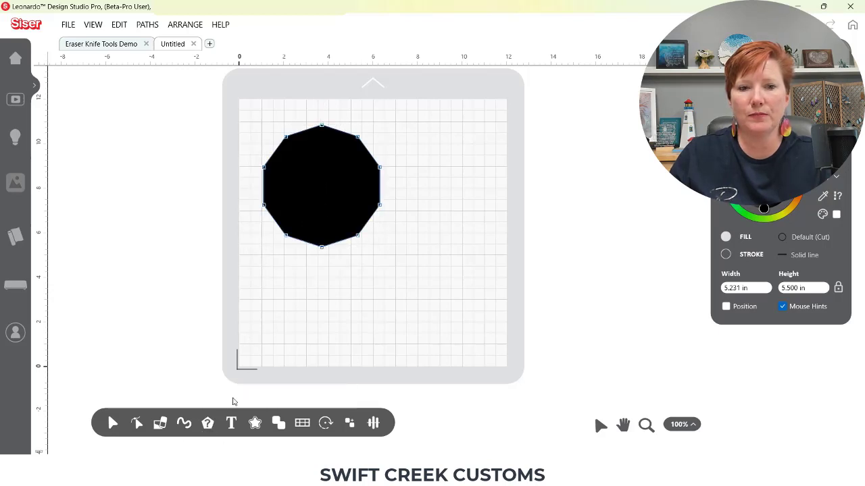
mouse_move(208, 424)
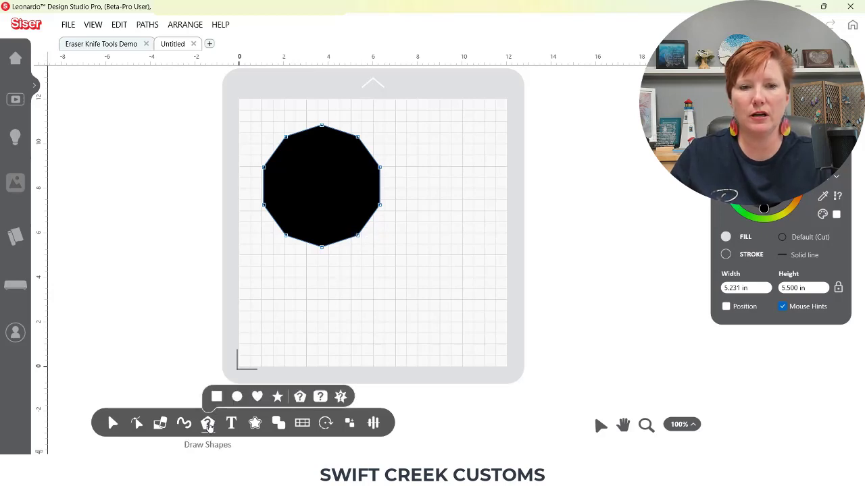
left_click(300, 397)
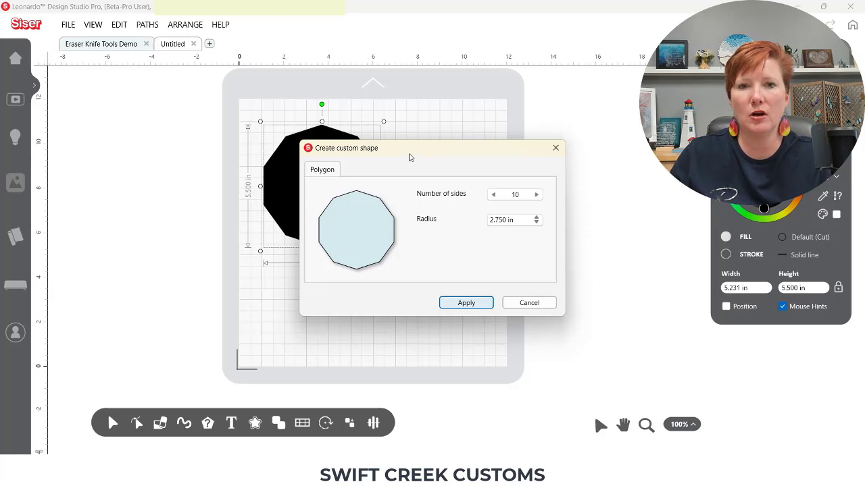
left_click_drag(426, 147, 510, 134)
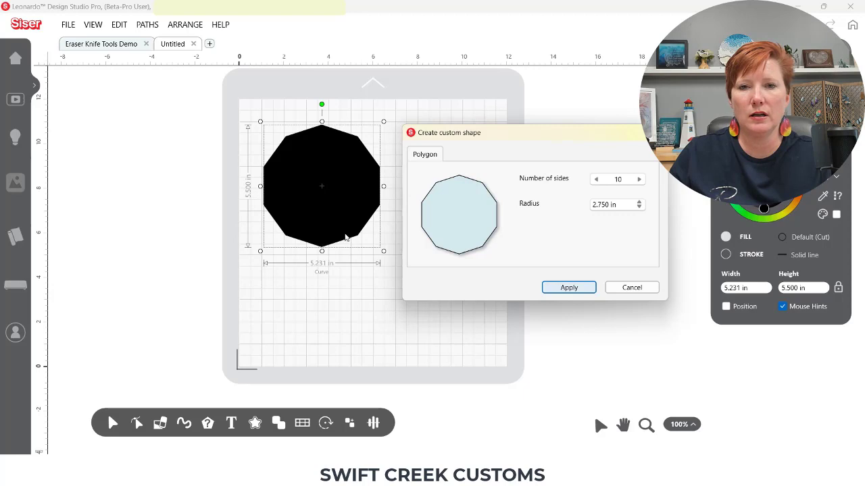
left_click_drag(547, 139, 389, 175)
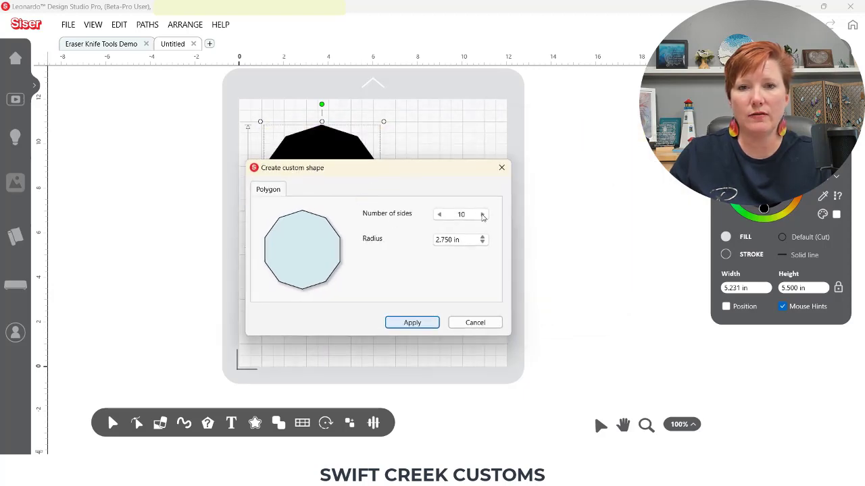
left_click(439, 215)
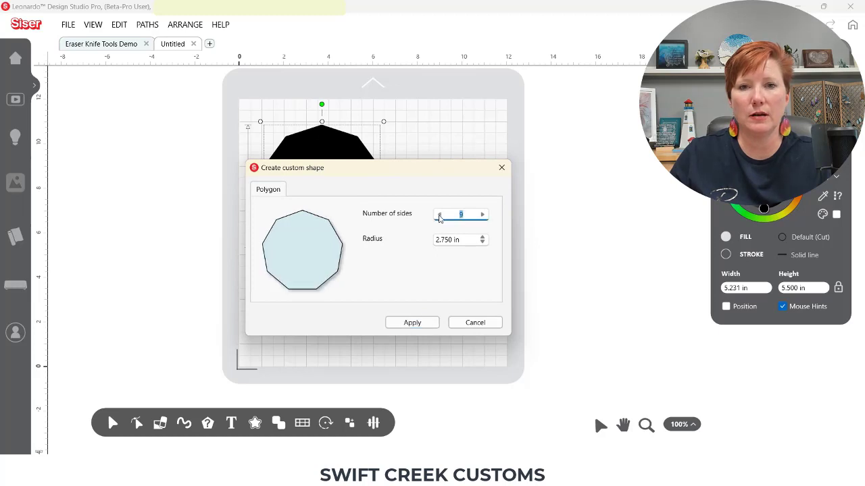
left_click(439, 214)
left_click(439, 215)
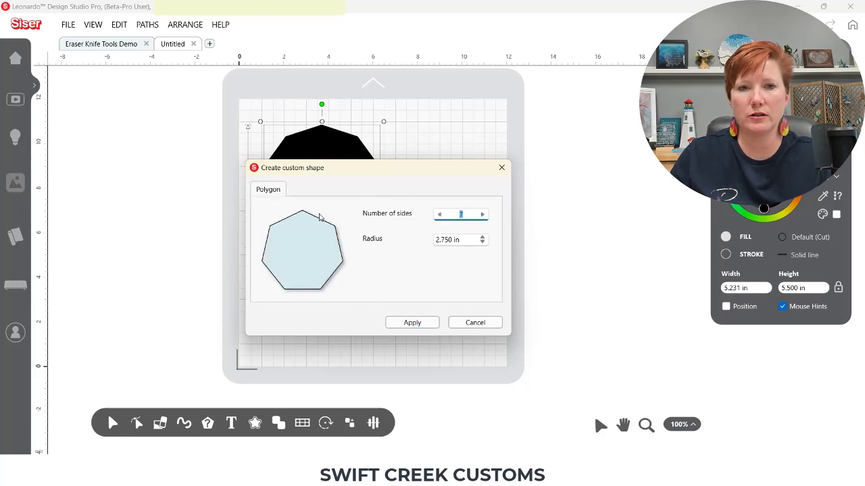
left_click(467, 323)
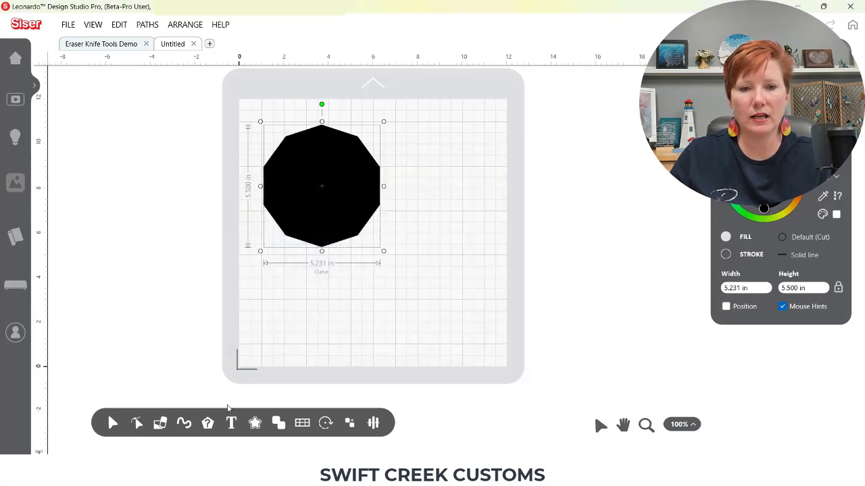
- Create a rounded rectangle with a 0.063 in corner radius, about 7.12 by 3.46 in, below the decagon
left_click(321, 397)
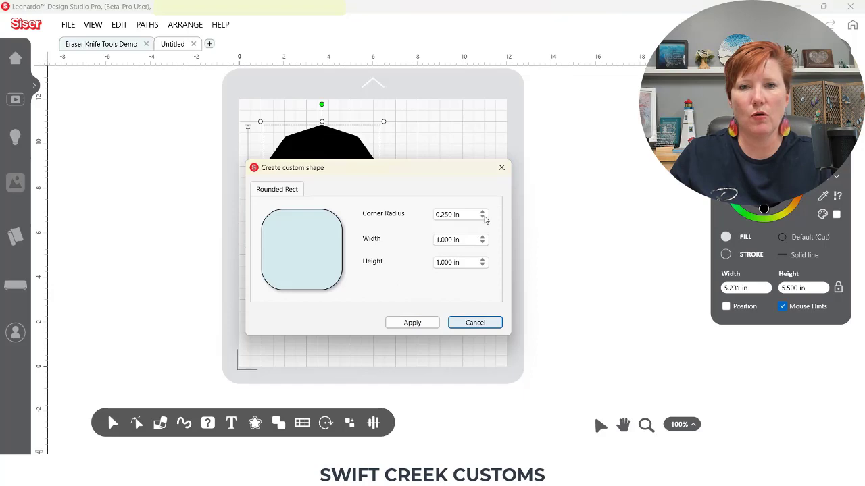
left_click(484, 218)
left_click(483, 213)
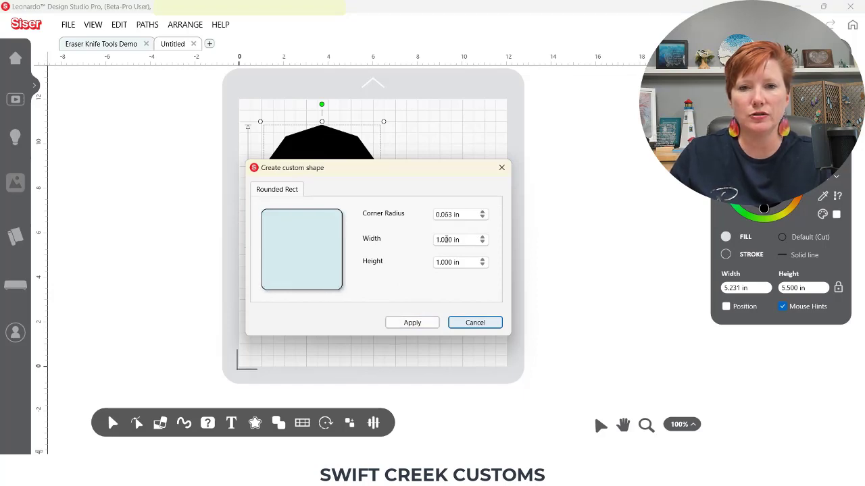
left_click(411, 323)
left_click_drag(284, 262, 448, 345)
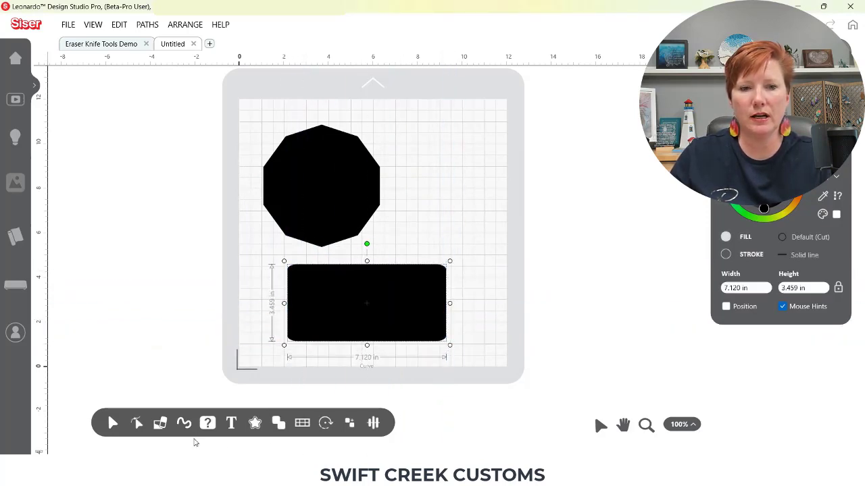
- Place a second rounded rectangle of 1 by 1 in beside the decagon and enlarge it proportionally to about 4.32 in square
mouse_move(205, 430)
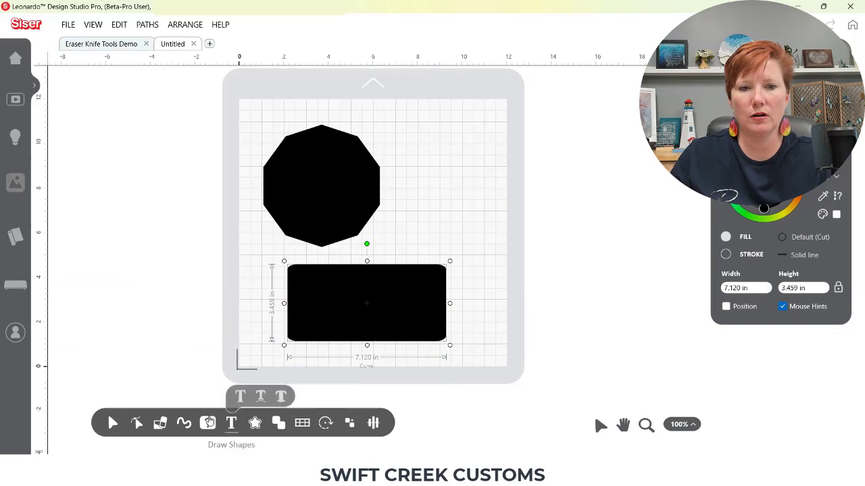
left_click(320, 397)
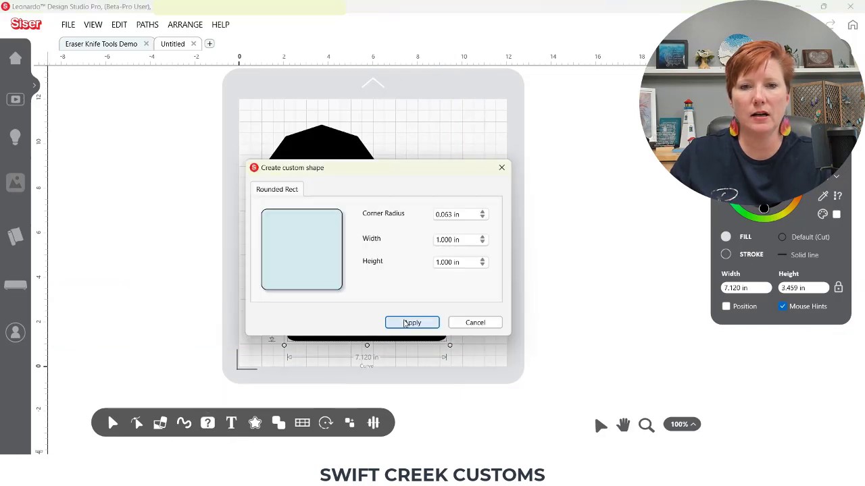
left_click(408, 323)
left_click(397, 133)
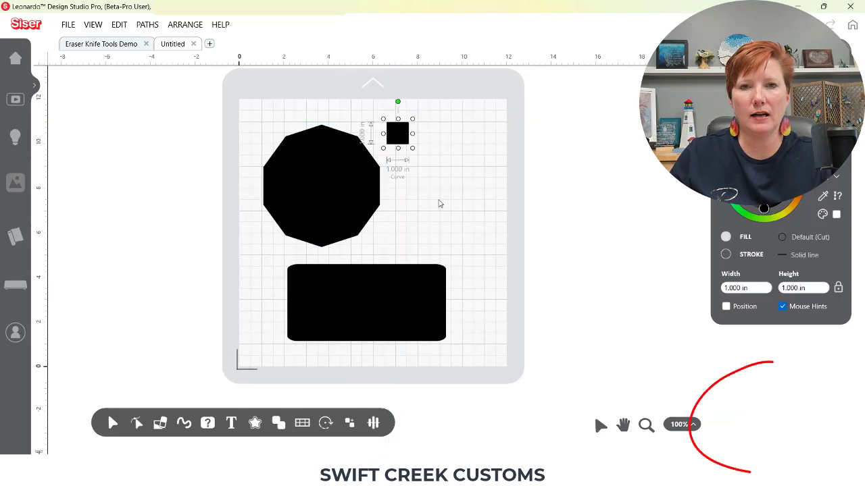
left_click_drag(413, 148, 492, 228)
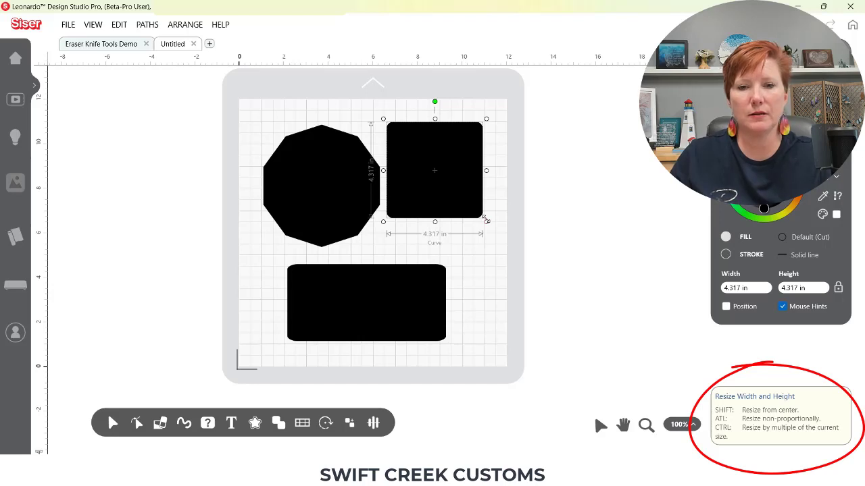
- Set up a custom star shape with 11 points
left_click(208, 423)
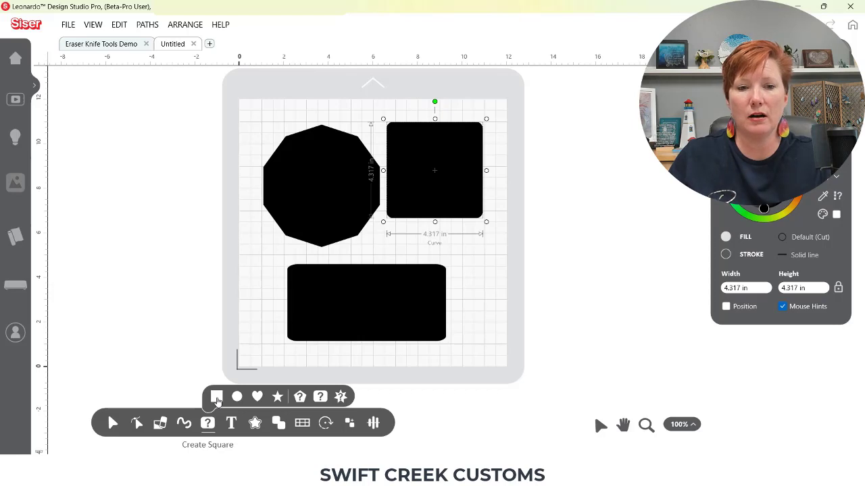
left_click(341, 396)
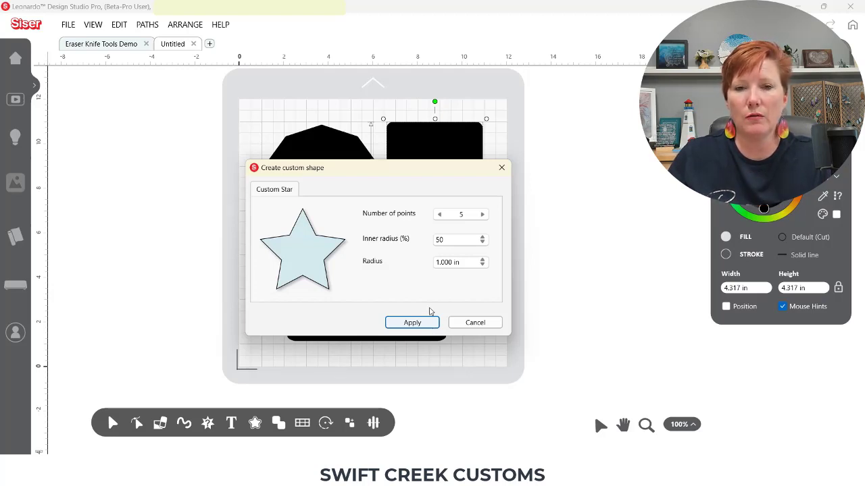
left_click(482, 214)
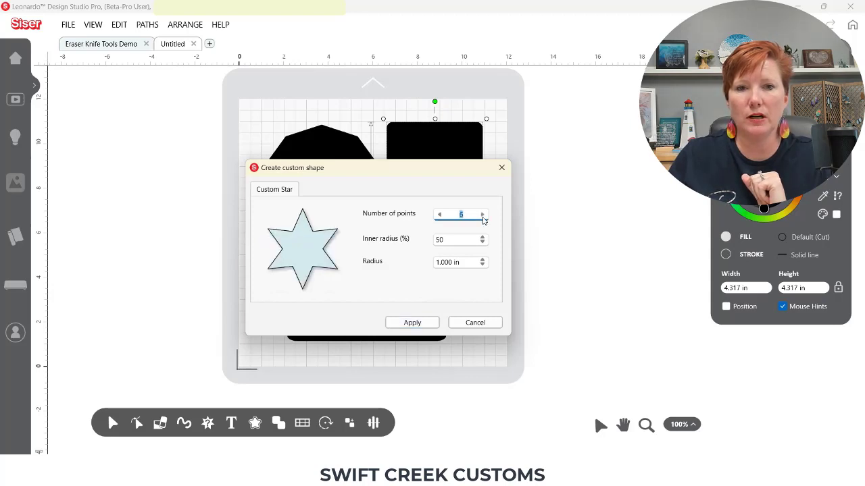
left_click(483, 215)
left_click(482, 215)
left_click(482, 215)
left_click(482, 214)
left_click(483, 216)
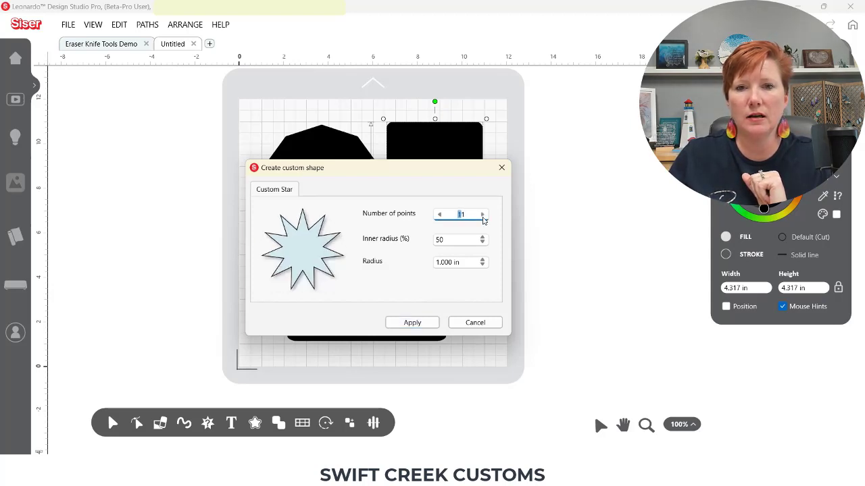
- Place the custom star, enlarge it to about 6.47 by 6.4 in, and move it beside the rounded square, mostly off the mat
left_click(417, 325)
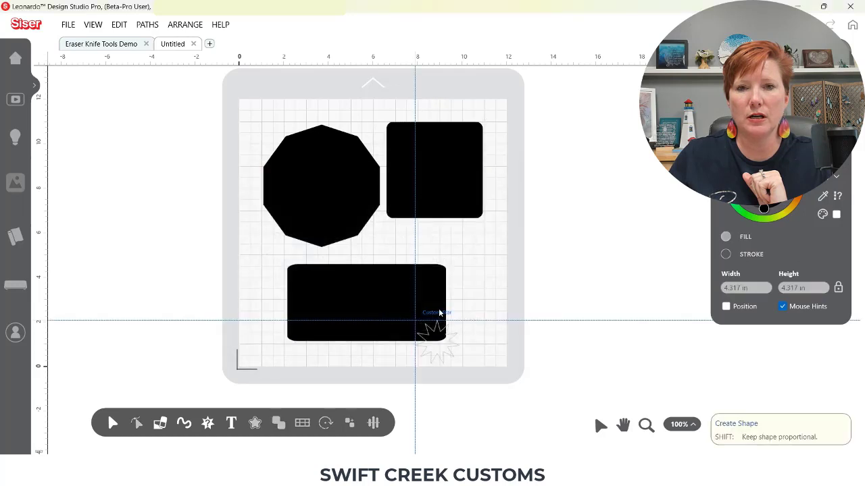
left_click(490, 244)
left_click_drag(538, 291, 637, 386)
left_click_drag(569, 328, 578, 175)
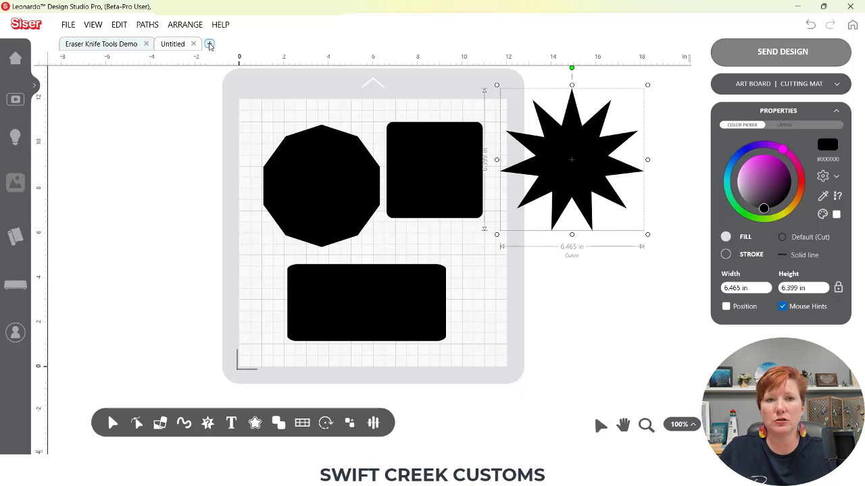
- Open a new blank document
left_click(209, 44)
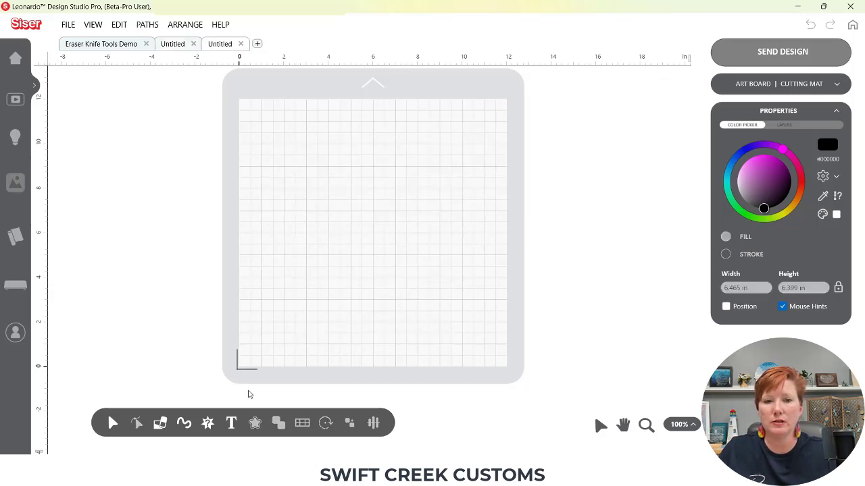
mouse_move(231, 423)
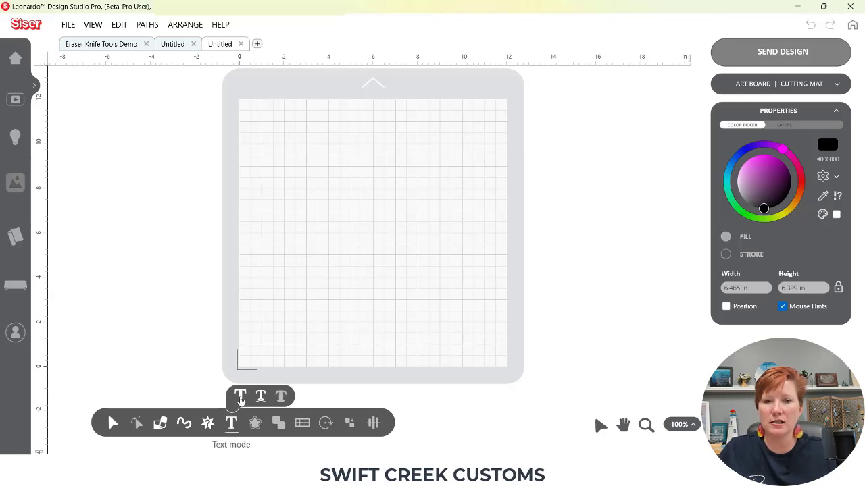
left_click(241, 398)
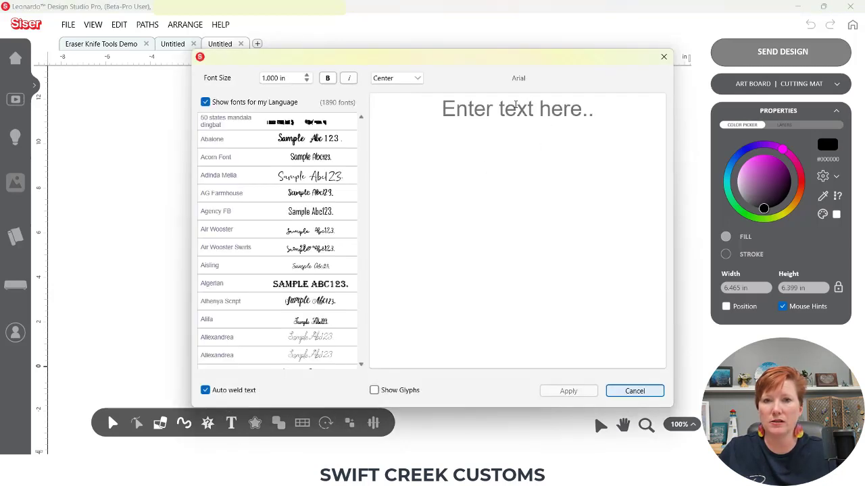
left_click(514, 108)
type("Happy")
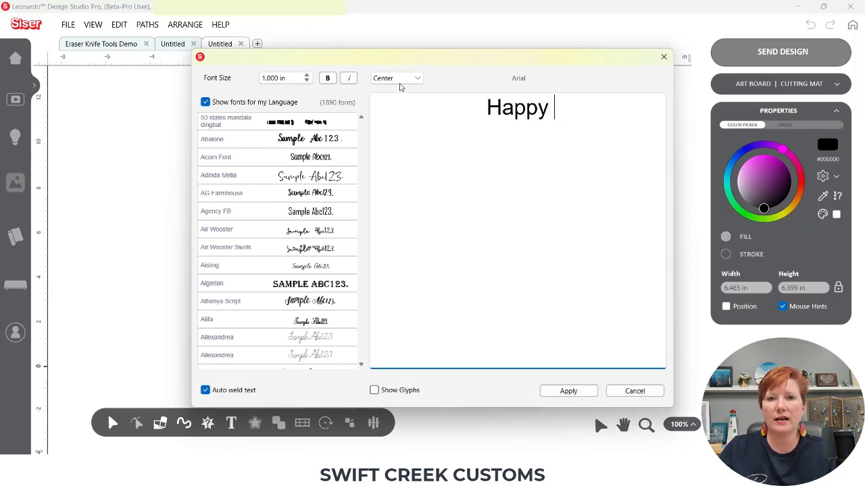
left_click(400, 79)
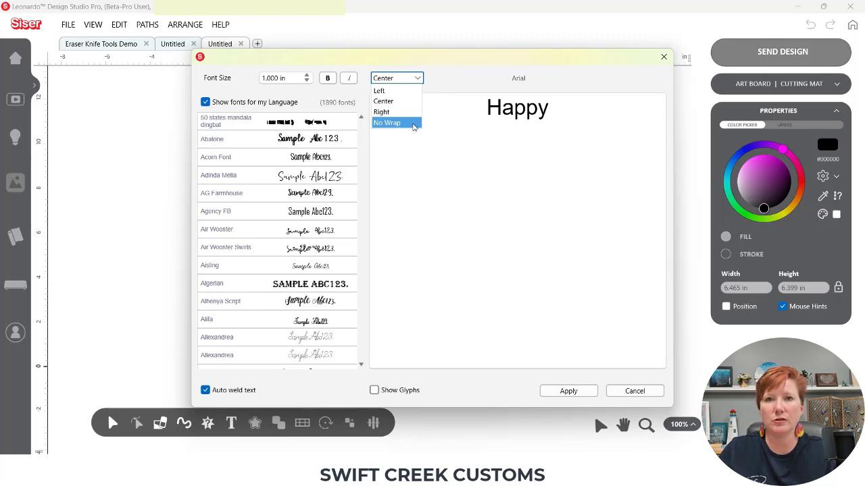
left_click(550, 112)
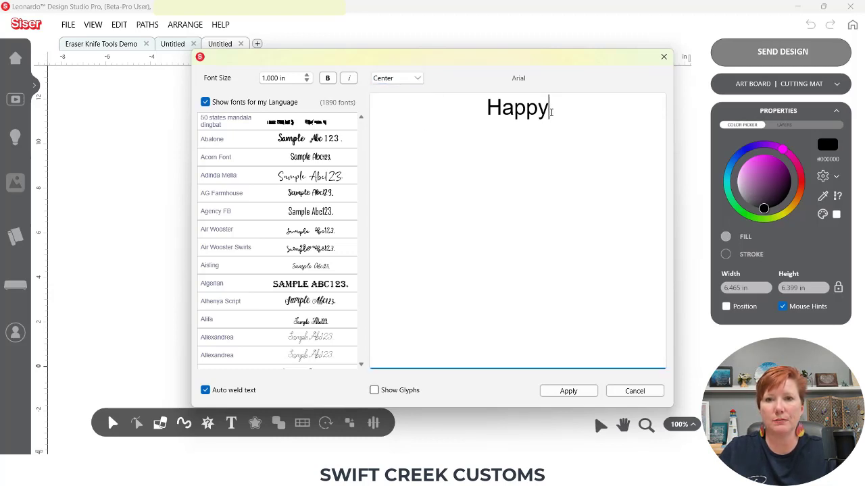
left_click(634, 391)
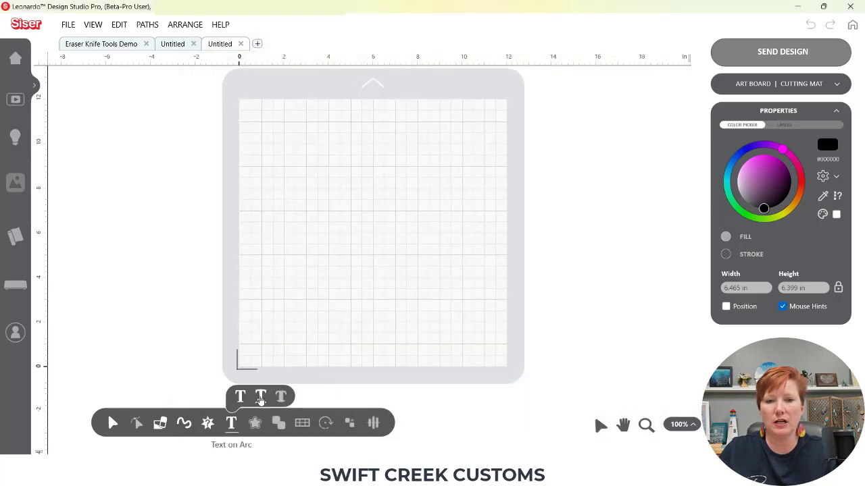
- Start a Text on Arc object and replace its placeholder text with "Happy Birthday!"
left_click(262, 397)
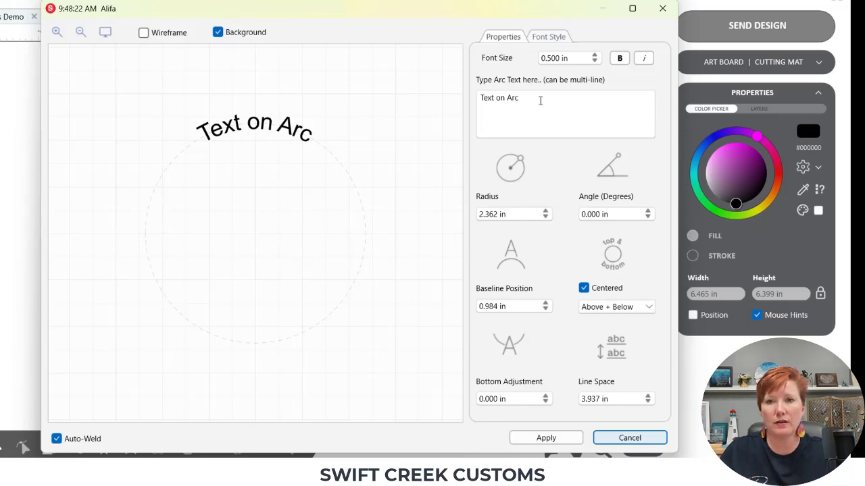
left_click_drag(540, 100, 461, 97)
type("Hpp")
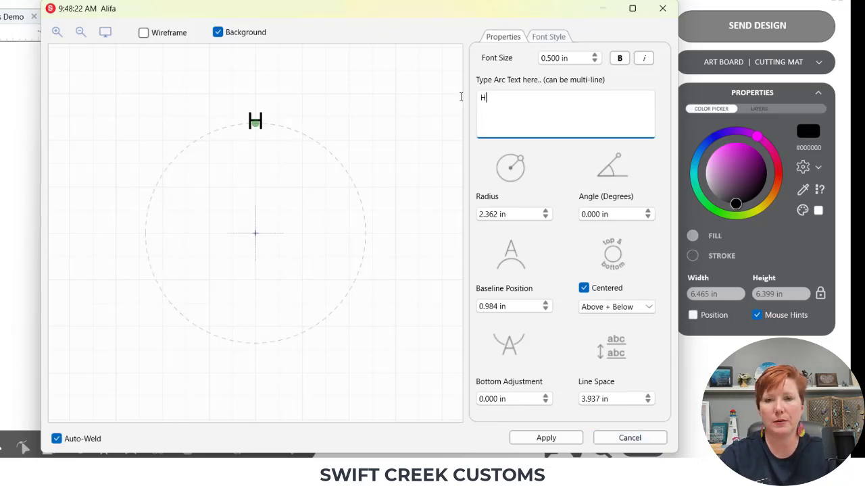
key("BackSpace")
key("BackSpace")
type("appy Birthday!")
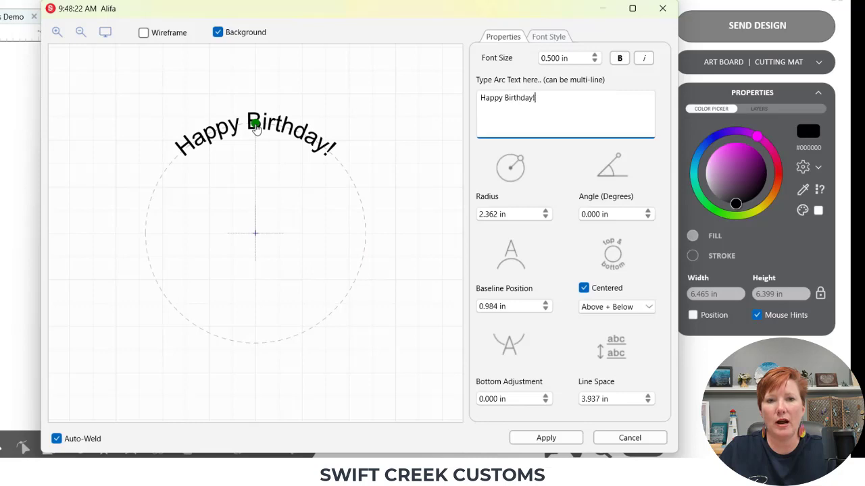
- Set the arc text's radius to 2.559 in and its angle to -0.984
mouse_move(255, 127)
left_mouse_down()
mouse_move(305, 136)
mouse_move(248, 123)
mouse_move(320, 144)
mouse_move(350, 189)
mouse_move(245, 139)
mouse_move(266, 133)
mouse_move(256, 133)
left_mouse_up()
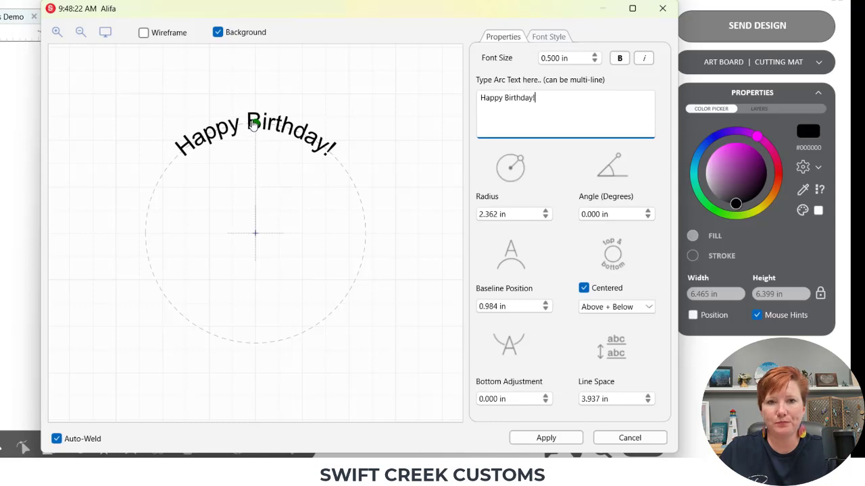
left_click(546, 211)
left_click(546, 212)
left_click(545, 212)
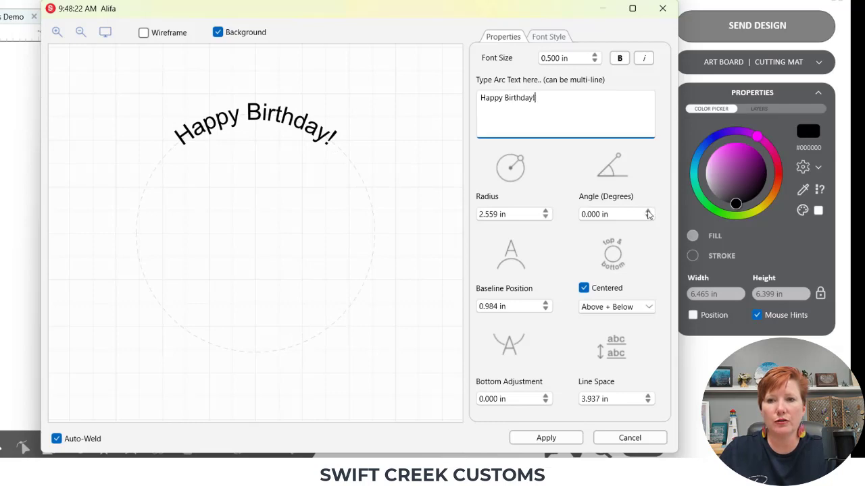
left_click(648, 217)
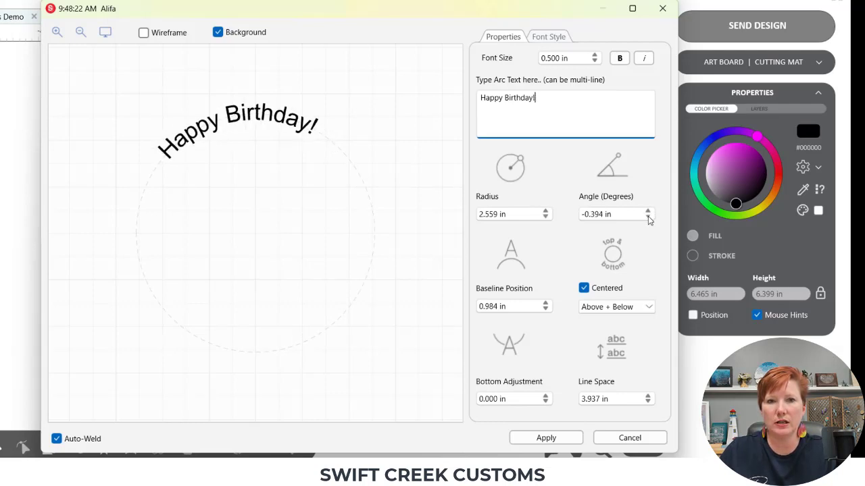
left_click(648, 217)
left_click(648, 217)
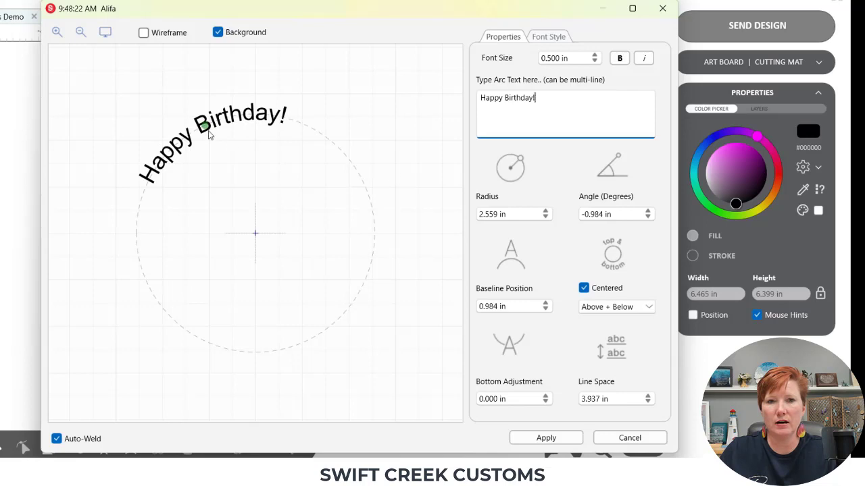
- Rotate the arc text to an angle of 0 and set its baseline position to -1.772 in
left_click_drag(210, 135, 256, 134)
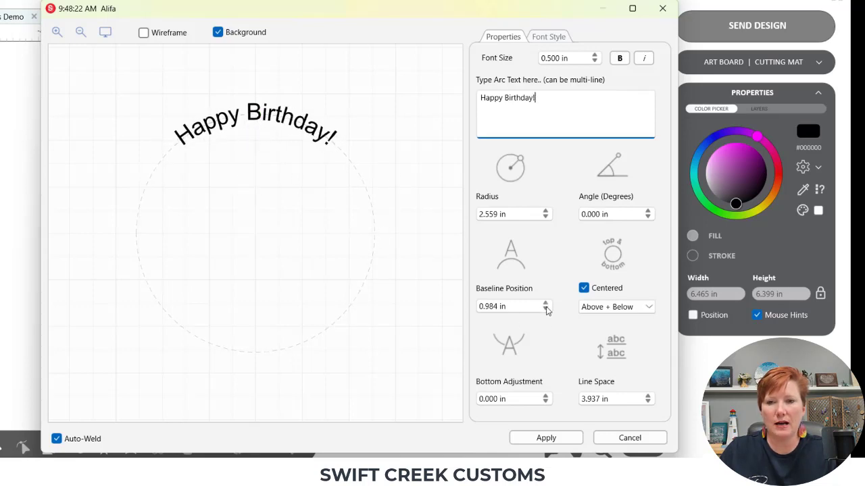
left_click(546, 312)
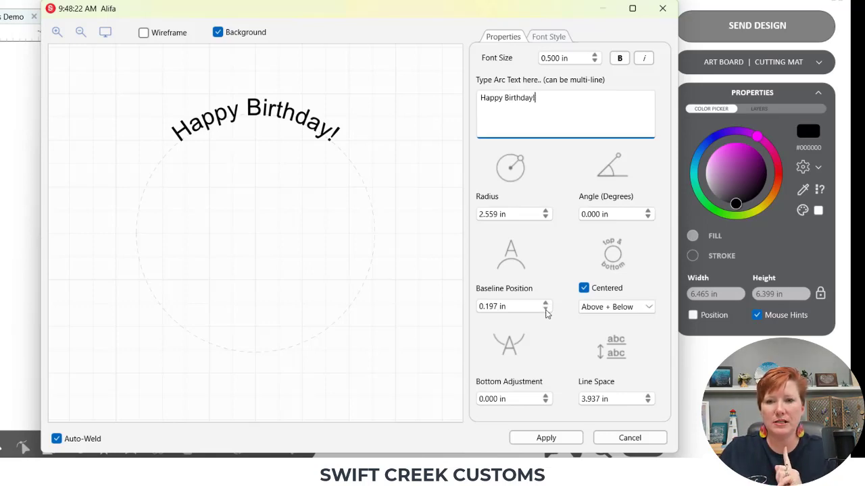
left_click(546, 311)
left_click(546, 311)
left_click(546, 311)
left_click(546, 311)
left_click(546, 311)
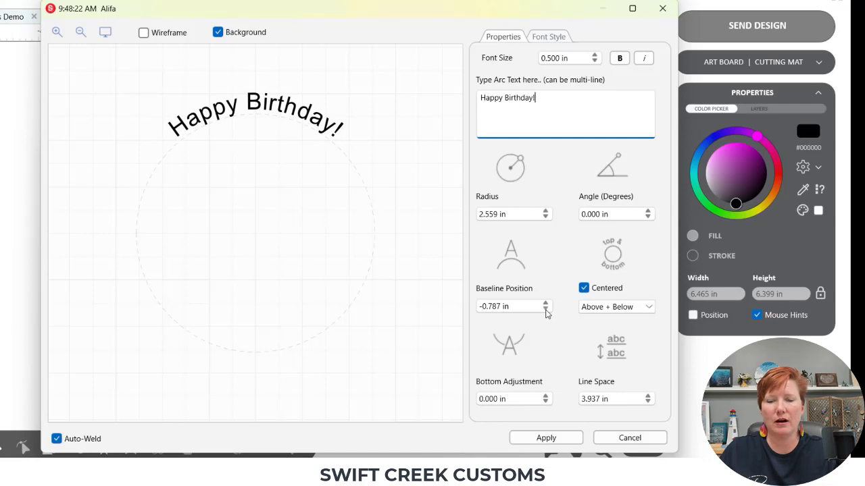
left_click(546, 311)
left_click(545, 311)
left_click(546, 311)
left_click(546, 311)
left_click(546, 311)
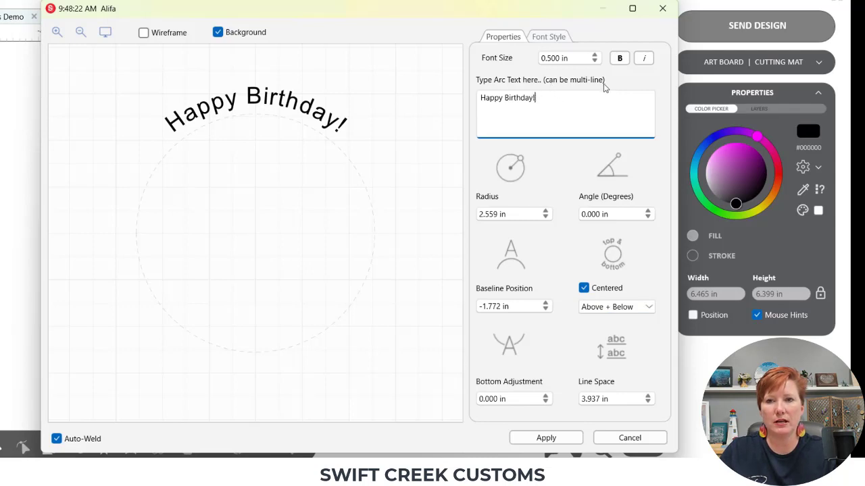
type("EllyMae")
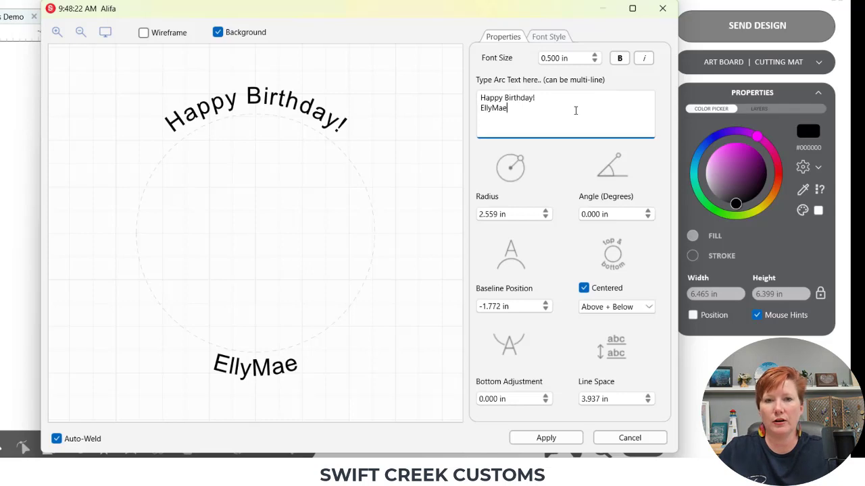
key("BackSpace")
key("BackSpace")
key("BackSpace")
key("BackSpace")
key("BackSpace")
key("BackSpace")
key("BackSpace")
key("BackSpace")
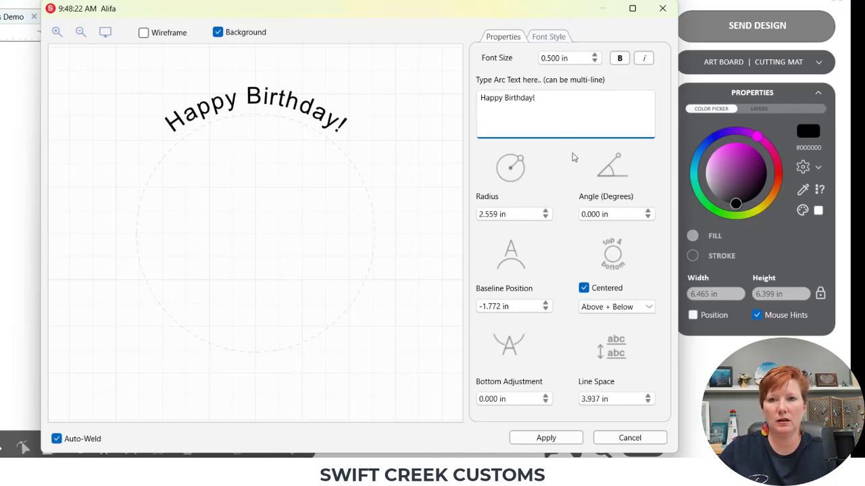
- Add the birthday person's name as a second line of the arc text, under "Happy Birthday!"
key("Return")
type("EllyMae")
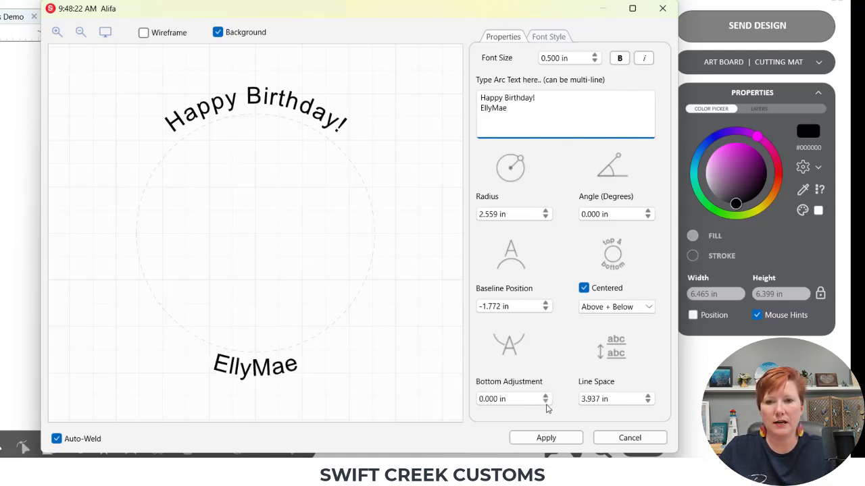
- Try bottom adjustments between -0.394 in and 1.969 in on the lower text line, and return the value to 0
left_click(546, 402)
left_click(546, 402)
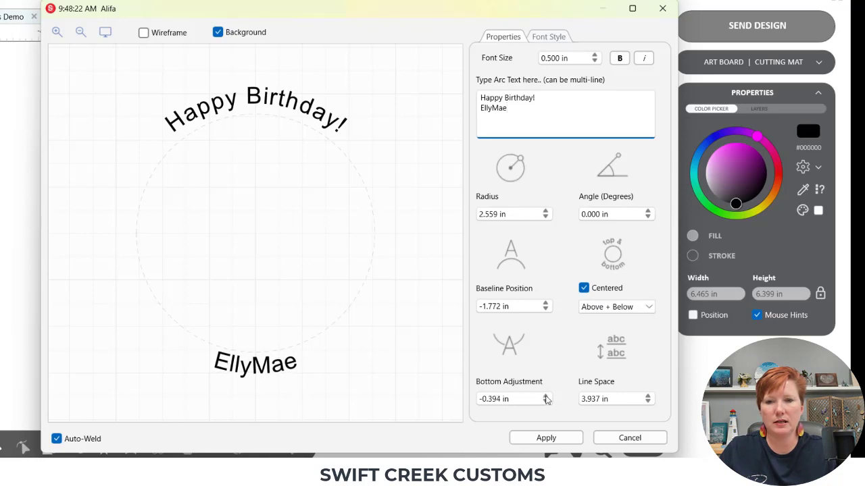
left_click(547, 397)
left_click(546, 397)
left_click(547, 397)
left_click(546, 397)
left_click(546, 397)
left_click(546, 397)
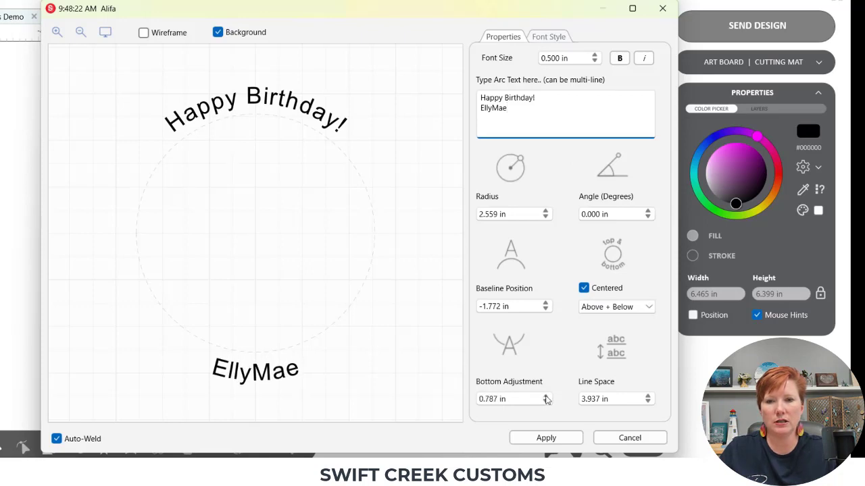
left_click(547, 397)
left_click(546, 397)
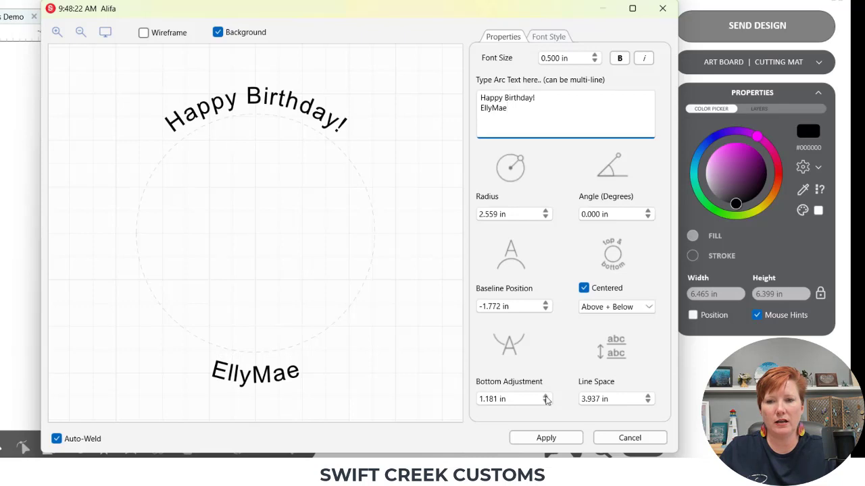
left_click(545, 397)
left_click(546, 396)
left_click(546, 397)
left_click(546, 397)
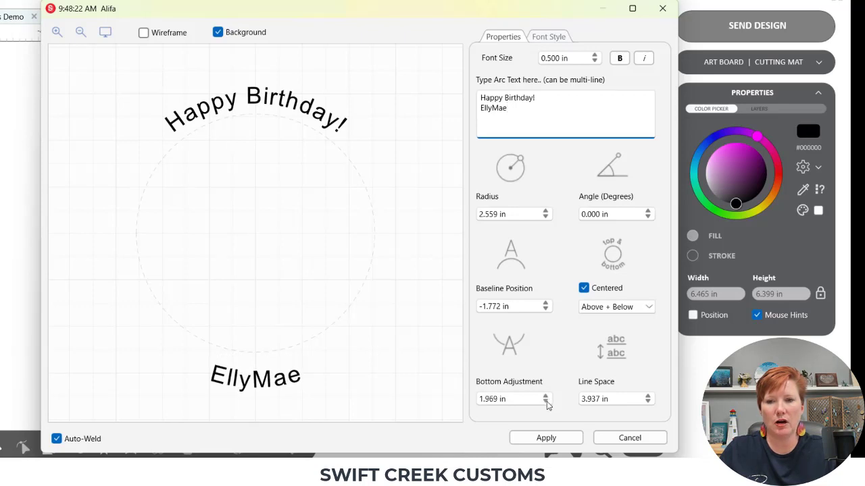
left_click(546, 403)
left_click(546, 403)
left_click(546, 403)
left_click(546, 403)
left_click(546, 402)
left_click(546, 403)
left_click(546, 403)
left_click(546, 403)
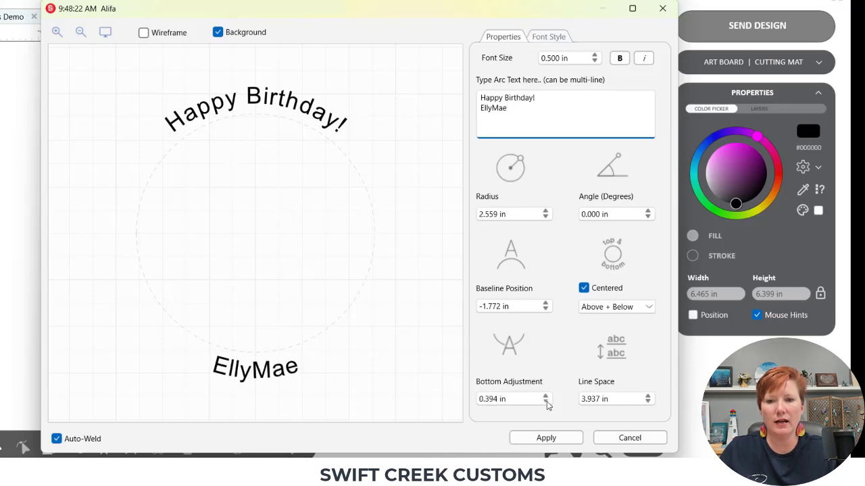
left_click(546, 401)
left_click(547, 402)
left_click(546, 402)
left_click(546, 402)
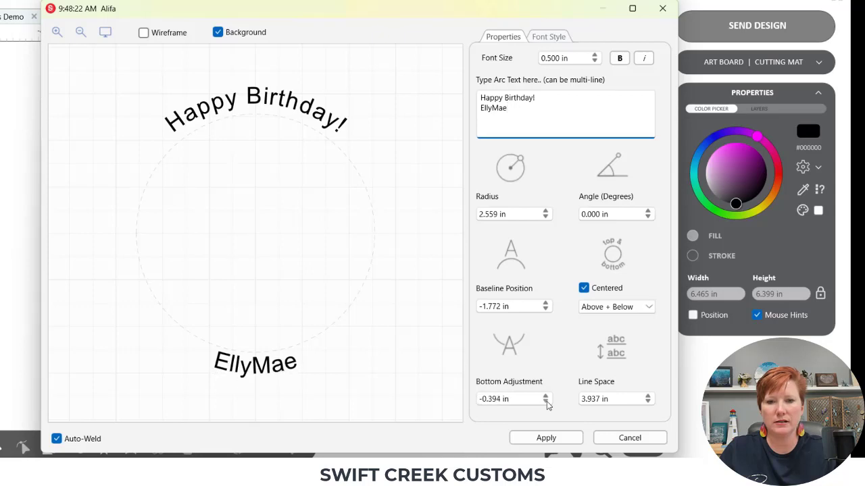
left_click(545, 395)
left_click(546, 396)
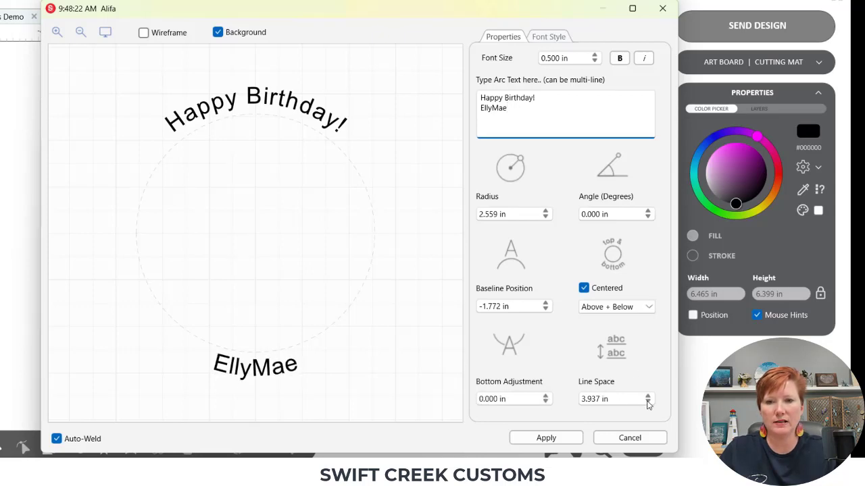
- Set the arc text's line space to 3.346 in and nudge the arc slightly in the preview
left_click(647, 403)
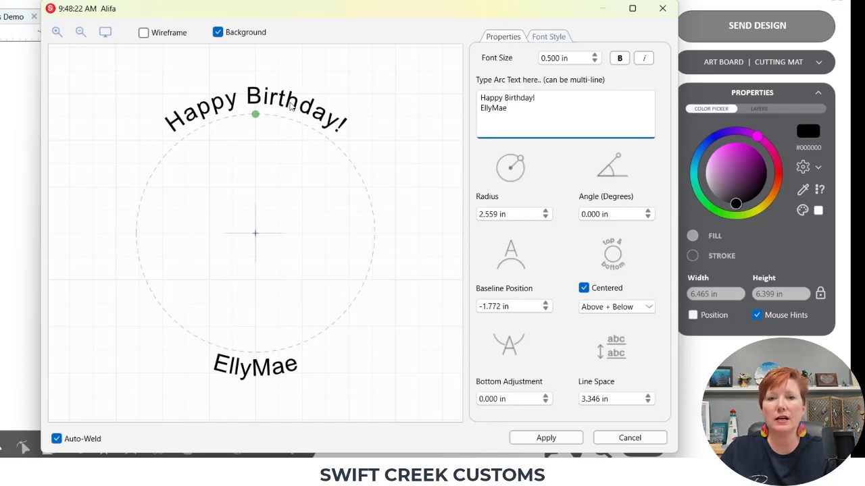
left_click_drag(289, 102, 288, 103)
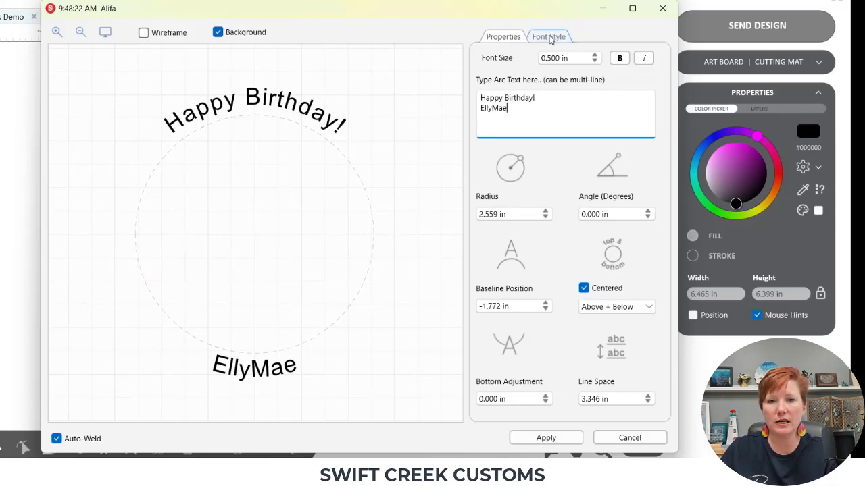
- Set the arc text's font to Alifa and enlarge its font size to 0.776 in
left_click(551, 40)
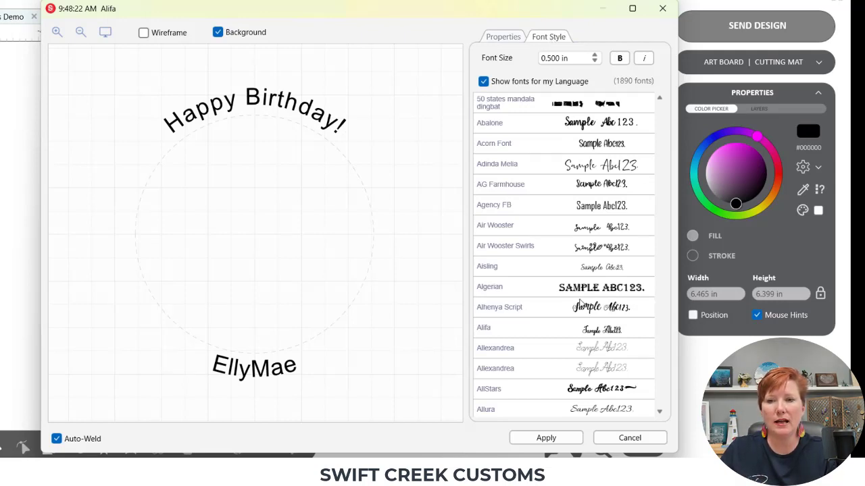
left_click(590, 331)
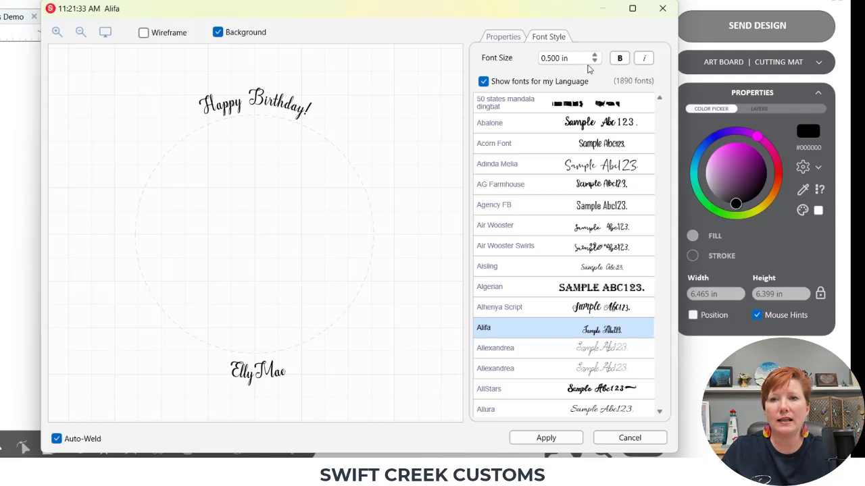
left_click(596, 57)
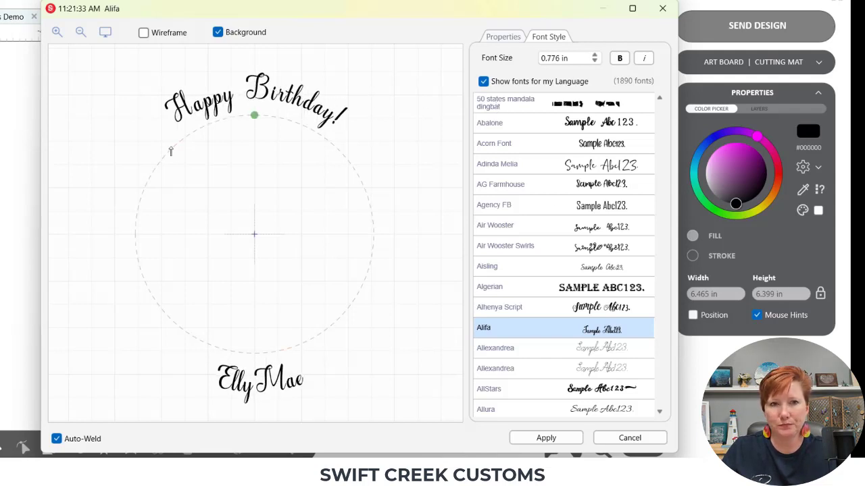
- Examine the upper arc text up close, try the AllStars font on it, and go back to Alifa
left_click(57, 33)
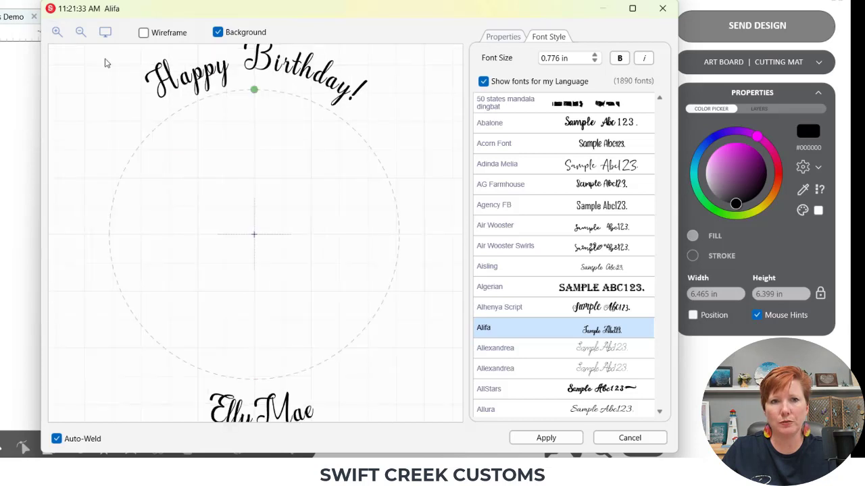
left_click(57, 32)
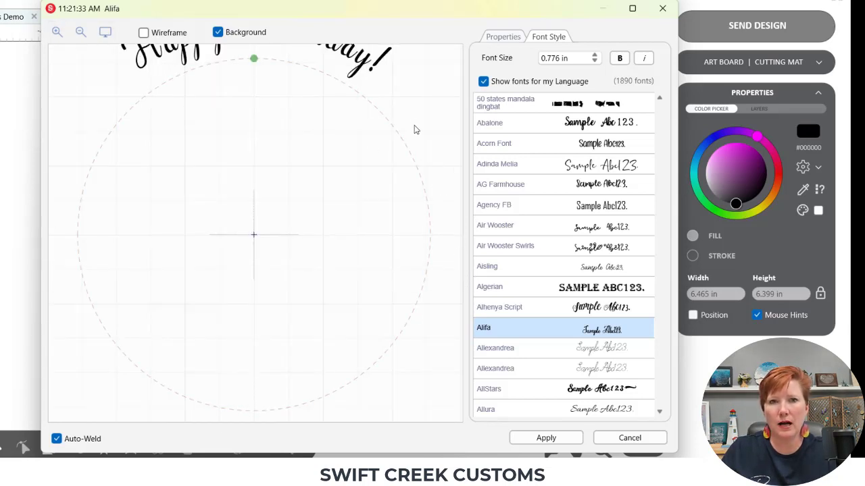
key("space")
left_click_drag(413, 125, 427, 200)
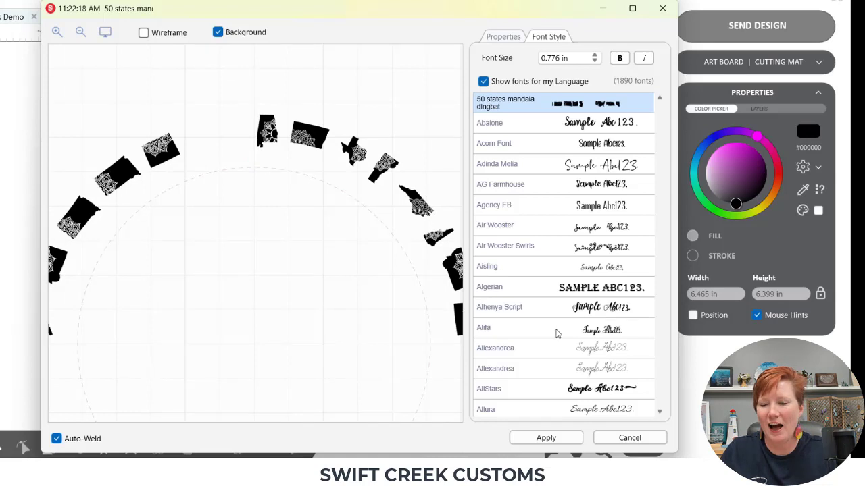
left_click(545, 388)
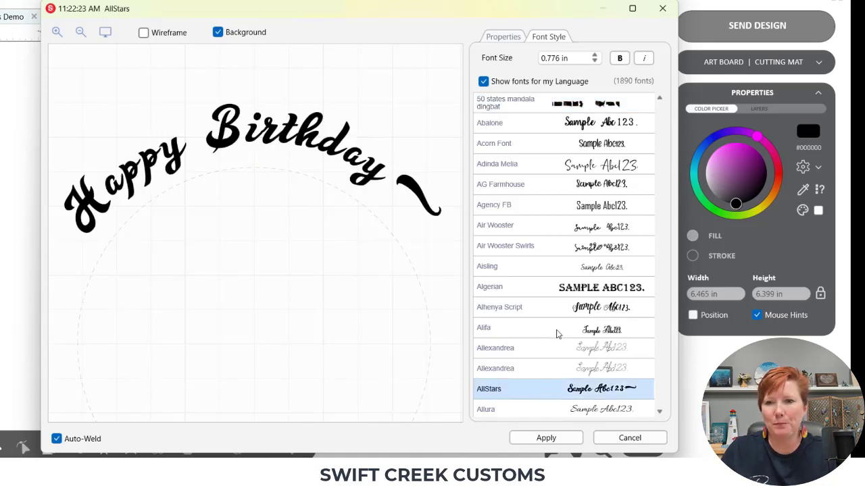
left_click(558, 328)
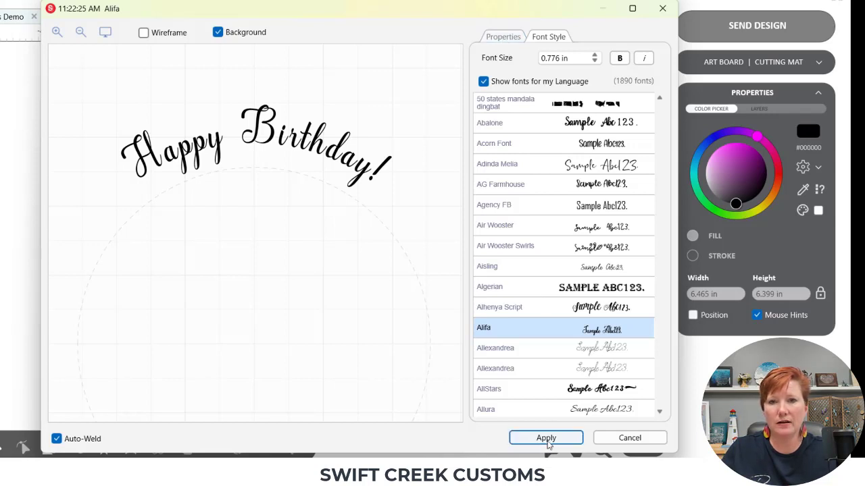
- Change the arc text's font to Algerian and apply the finished arc text to the mat
left_click(606, 289)
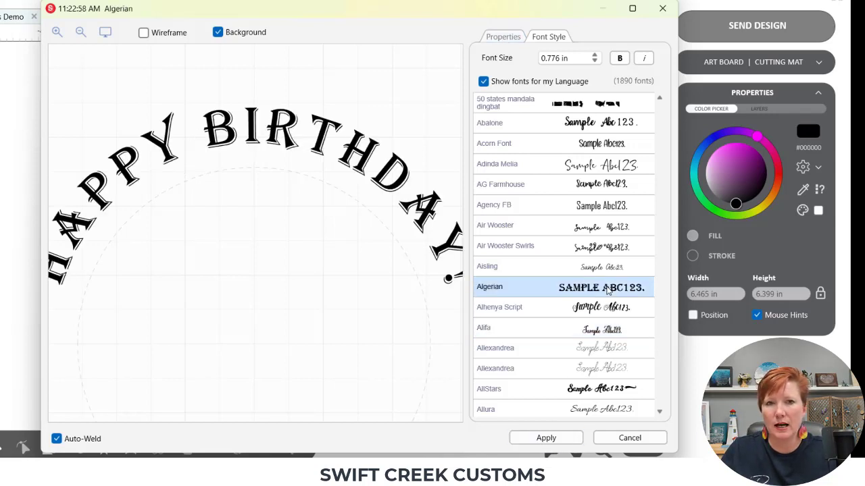
left_click(81, 32)
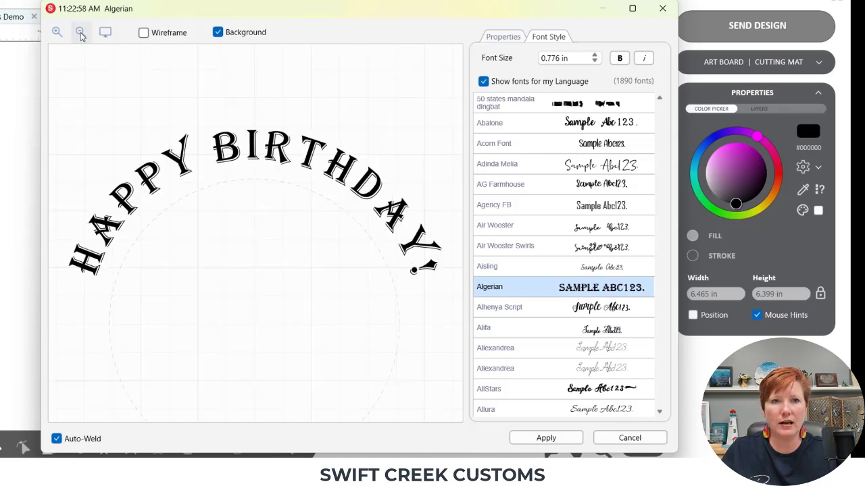
left_click(80, 34)
left_click(81, 34)
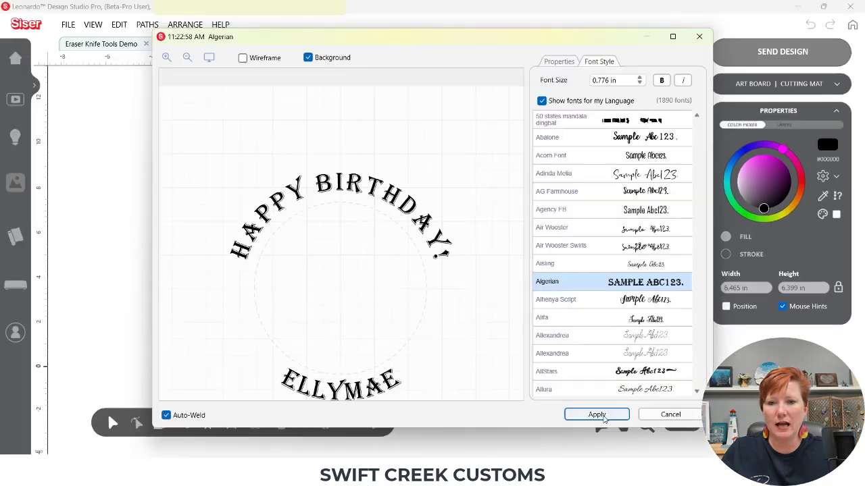
left_click(565, 435)
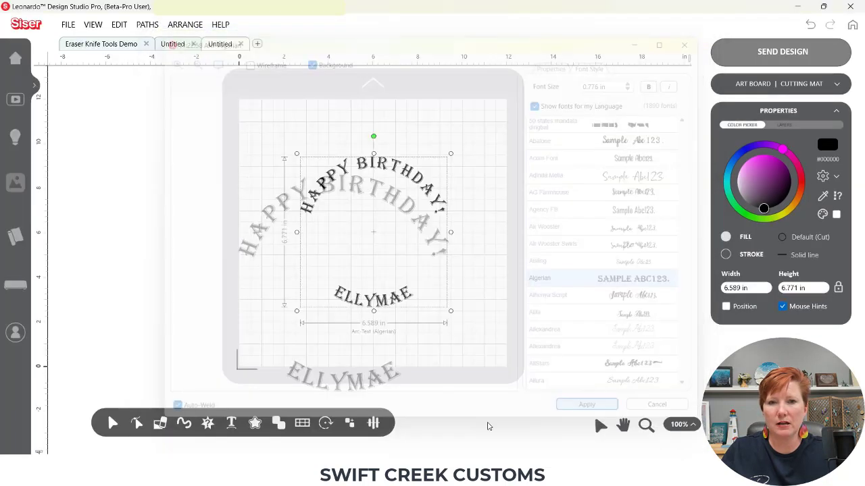
- Reposition the arc text on the mat, and reopen its settings and dismiss them without changes
left_click_drag(397, 296, 353, 254)
double_click(354, 254)
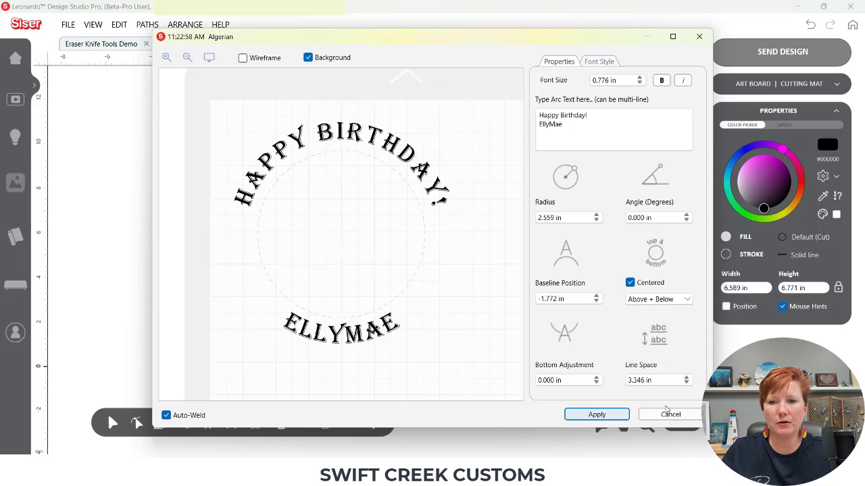
left_click(668, 415)
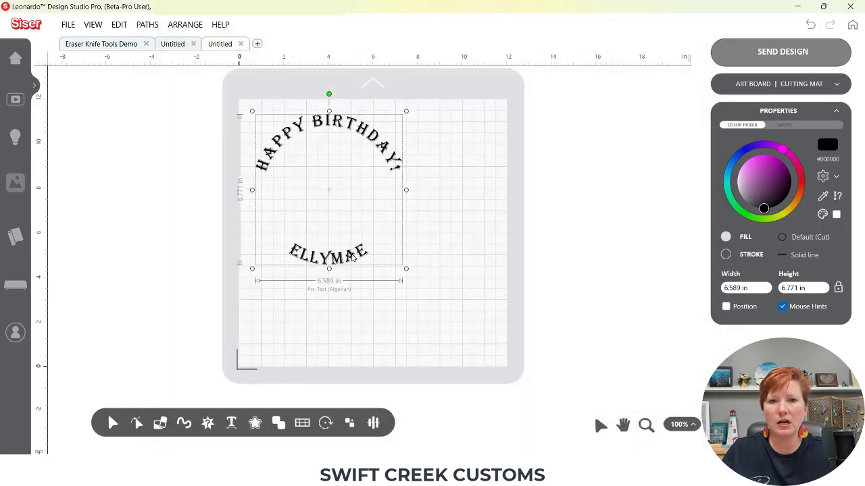
left_click_drag(355, 258, 390, 274)
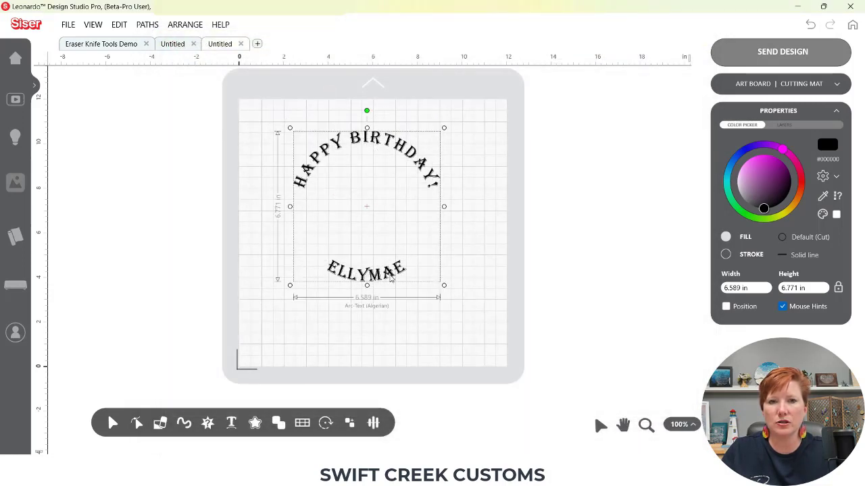
- Edit the arc text to a 2.047 in radius and 0.197 angle, and move it off the mat's left side
double_click(393, 274)
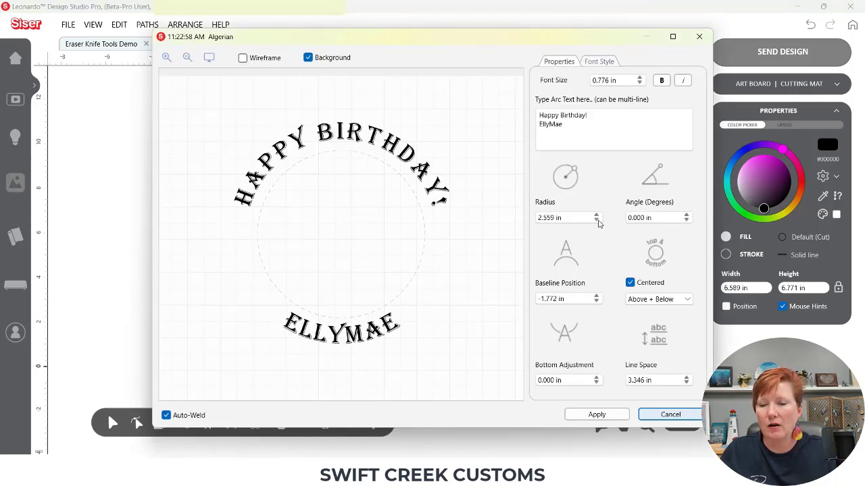
left_click_drag(596, 220, 597, 221)
left_click_drag(686, 221, 686, 217)
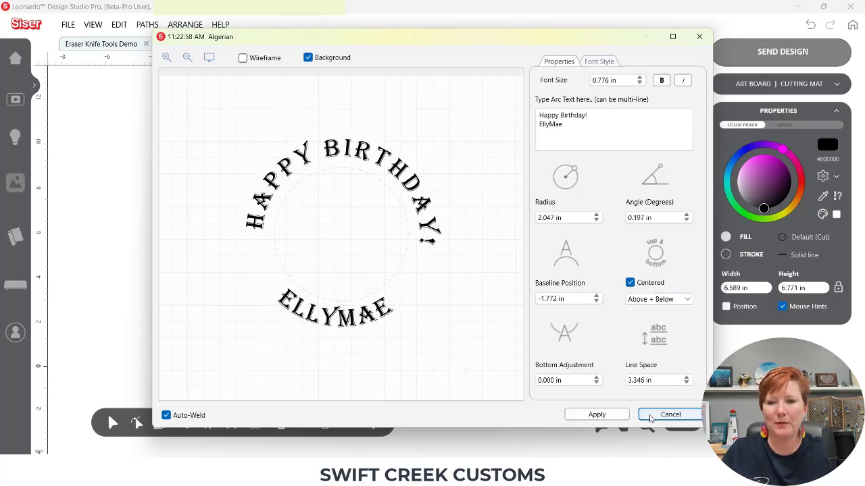
left_click(610, 419)
left_click_drag(370, 269, 145, 275)
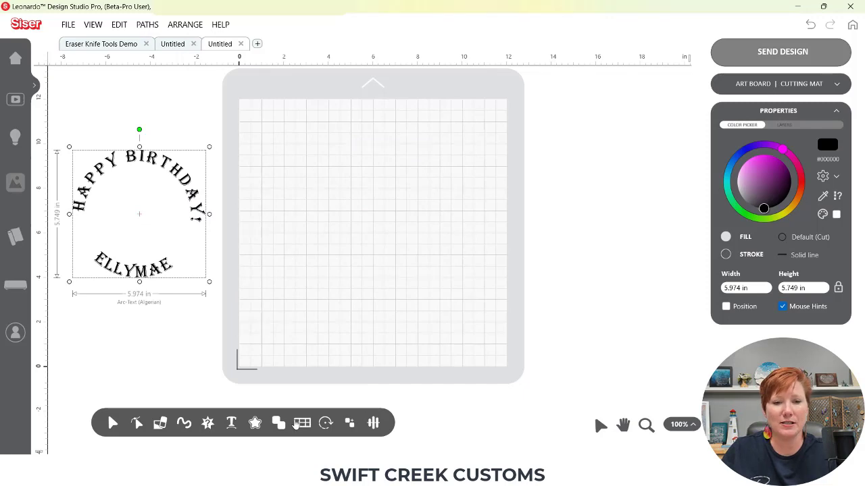
mouse_move(237, 424)
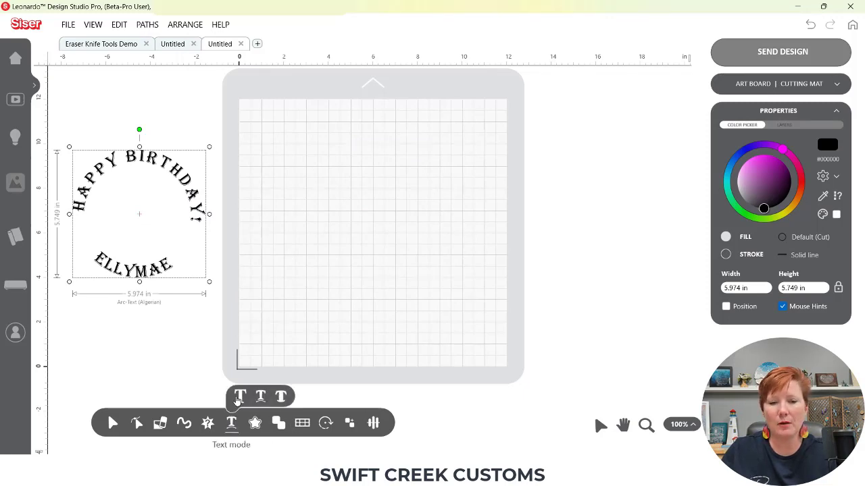
left_click(237, 400)
left_click(670, 414)
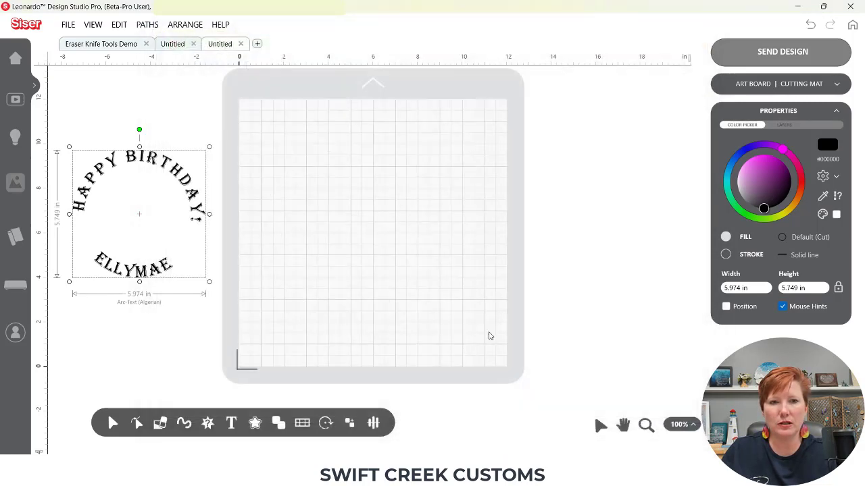
- Create the plain text "Happy Birthday!" in 1.000 in Arial and move it near the mat's upper edge
mouse_move(230, 424)
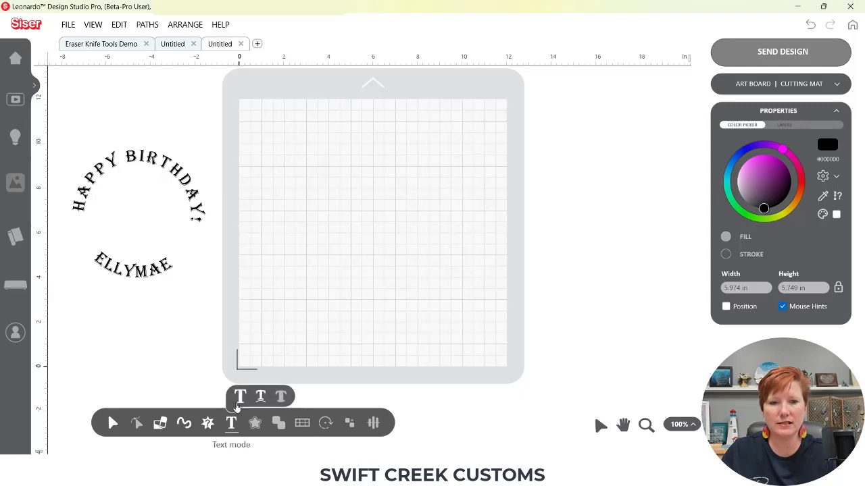
left_click(241, 396)
left_click(606, 100)
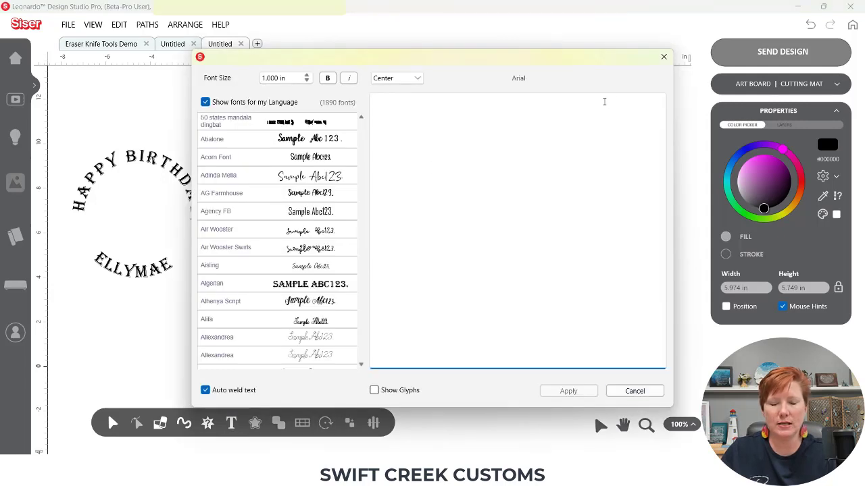
type("Happy ")
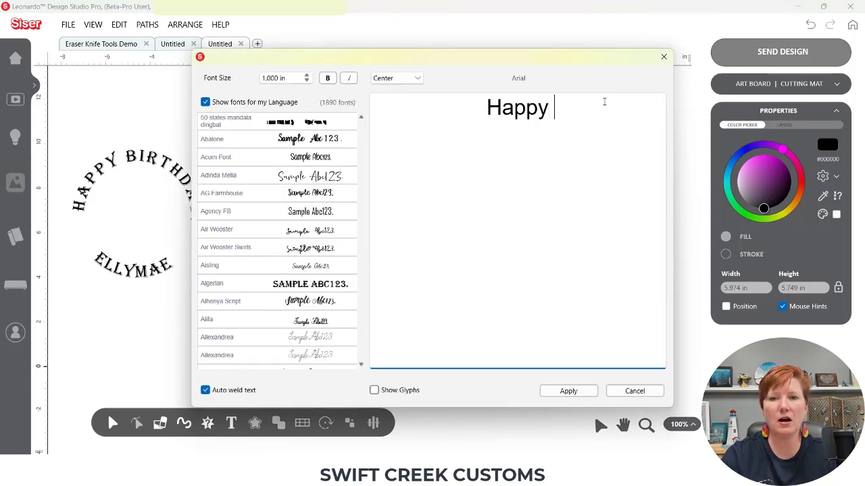
type("Birthday!")
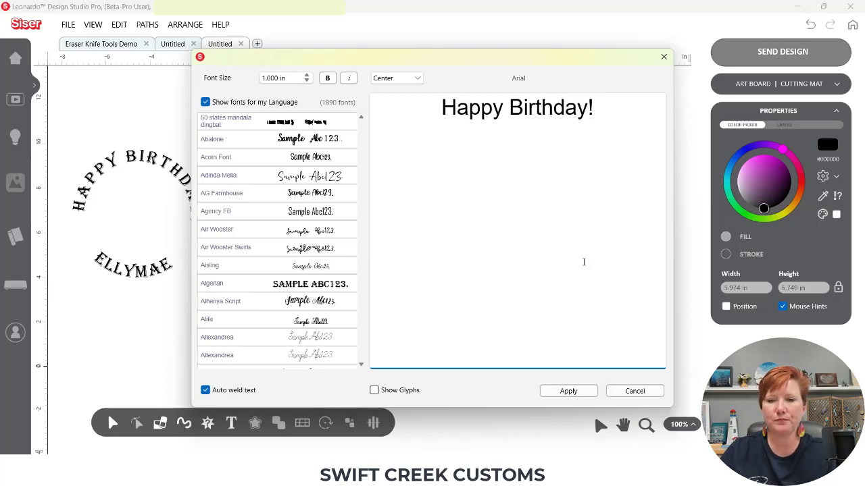
left_click(581, 391)
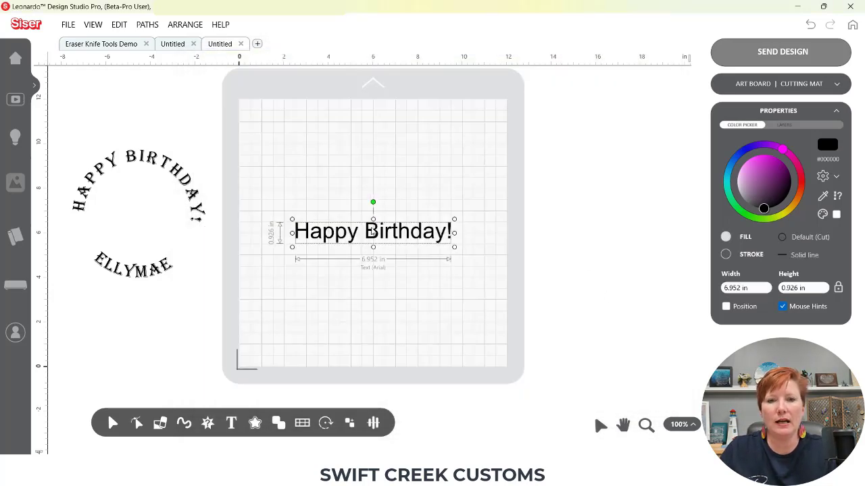
left_click_drag(371, 232, 363, 147)
- Paint a wavy line about 10.9 in wide across the mat below the text with the Vector Brush at size 8
mouse_move(184, 423)
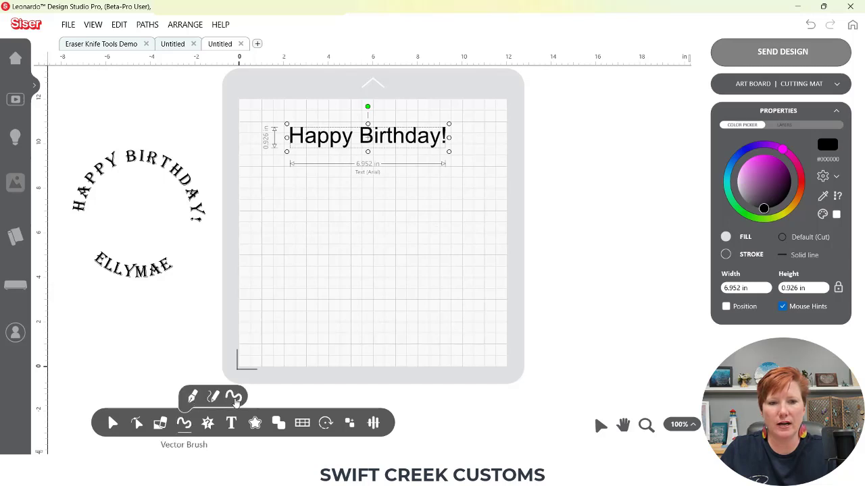
left_click(234, 399)
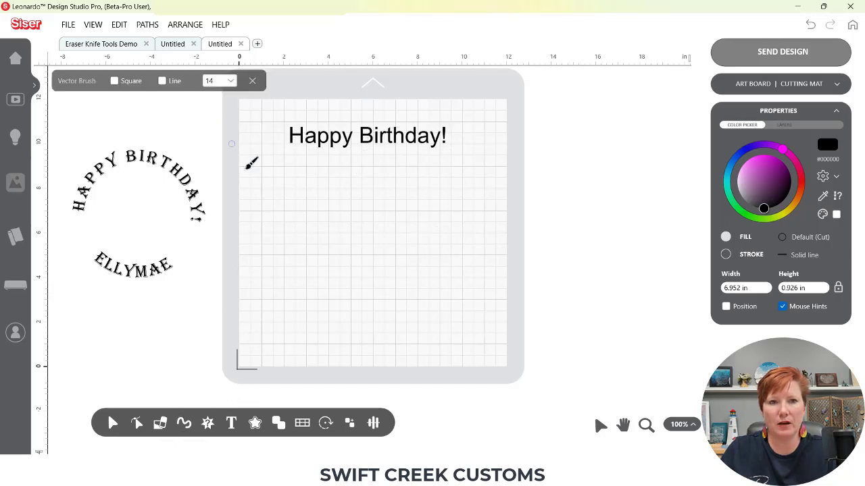
left_click(222, 81)
left_click_drag(223, 96, 212, 96)
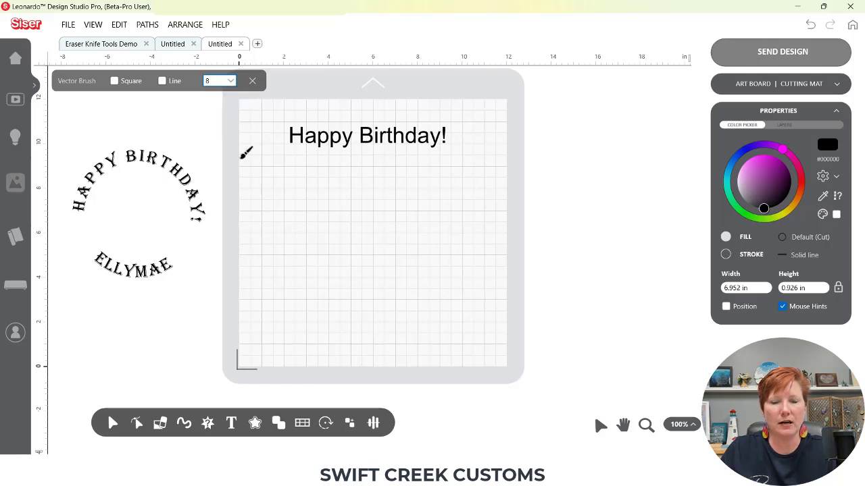
mouse_move(260, 190)
left_mouse_down()
mouse_move(304, 181)
mouse_move(370, 204)
mouse_move(460, 196)
mouse_move(497, 233)
left_mouse_up()
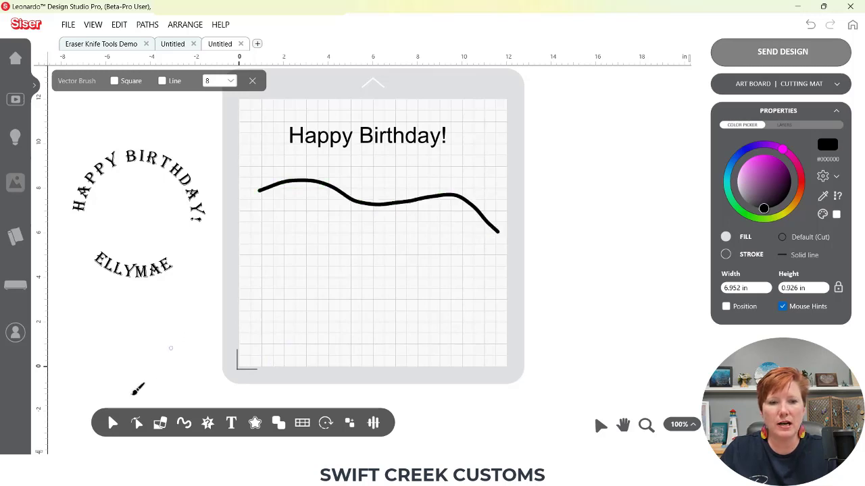
left_click(112, 423)
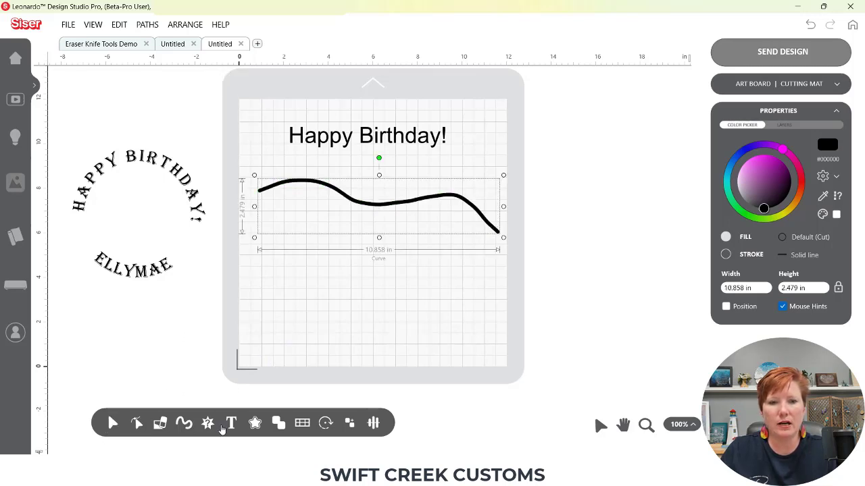
- Start Text on Path on the wavy line and enter "Happy Birthday!" as the path text
mouse_move(231, 425)
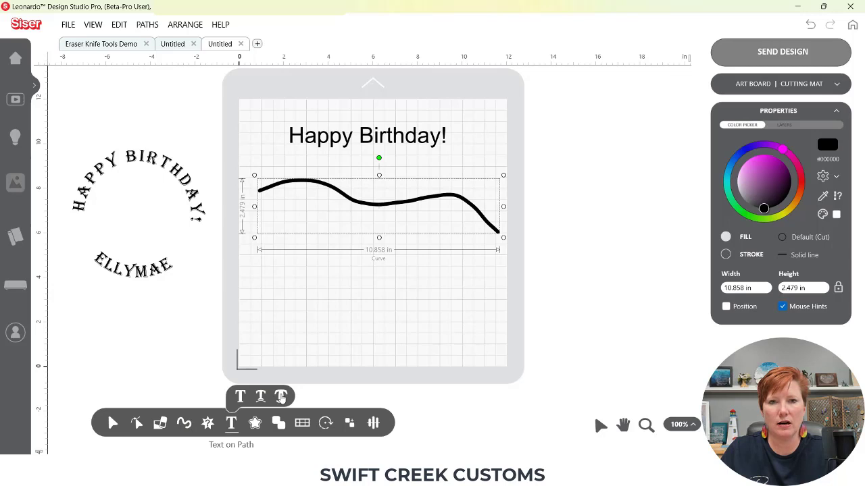
left_click(281, 398)
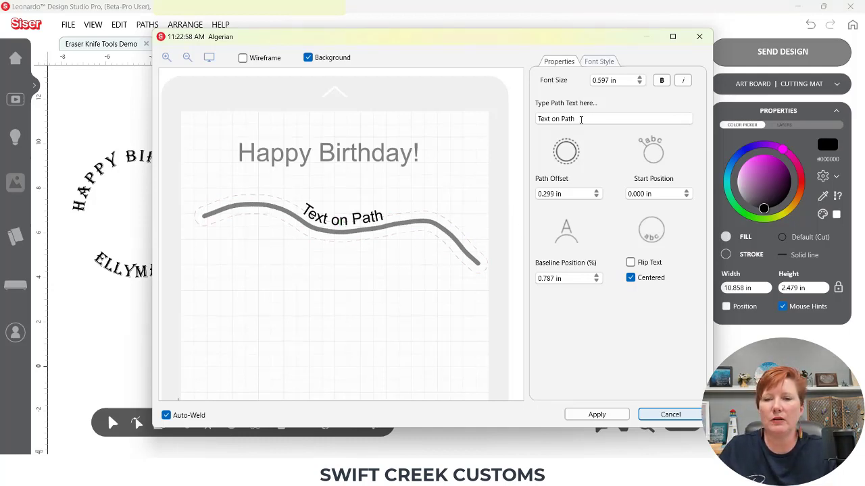
left_click_drag(580, 119, 502, 118)
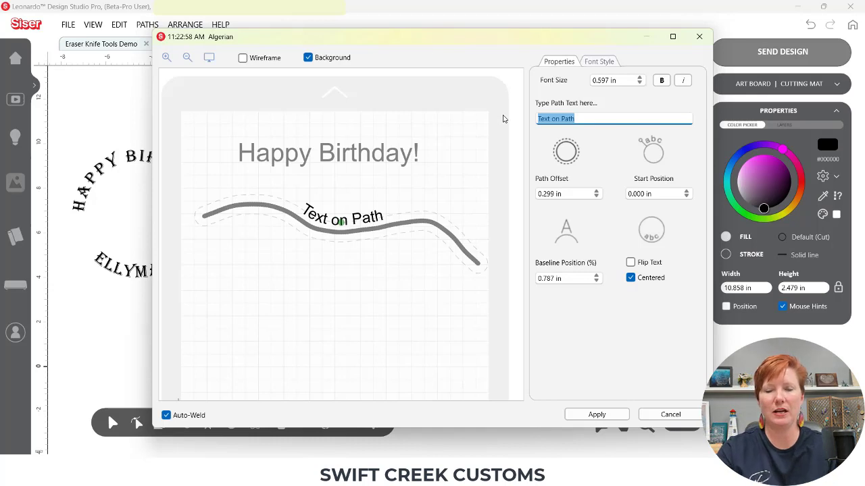
type("Happy")
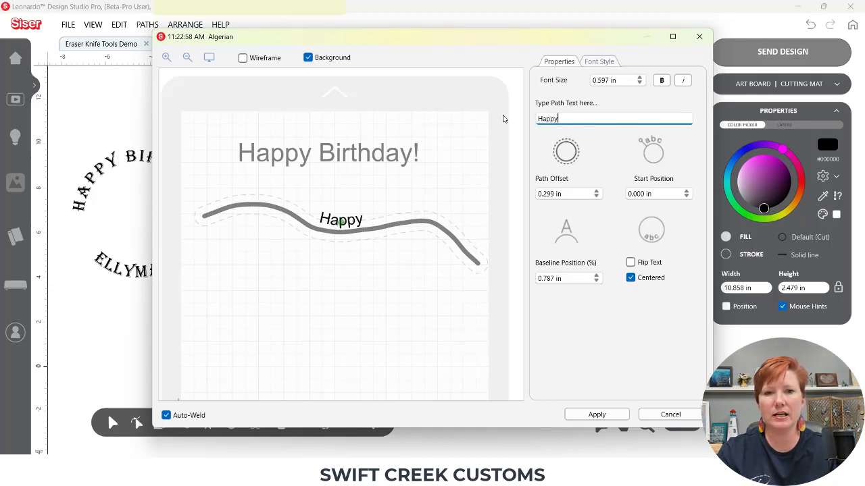
type(" Birthday!")
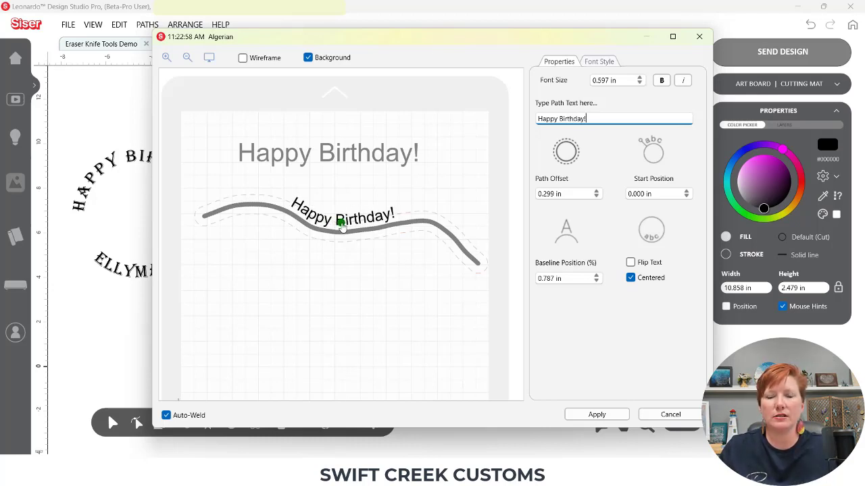
- Slide the path text to a start position of -0.169 in, try larger and smaller path offsets, and settle on 0.338 in
left_click_drag(342, 227, 315, 214)
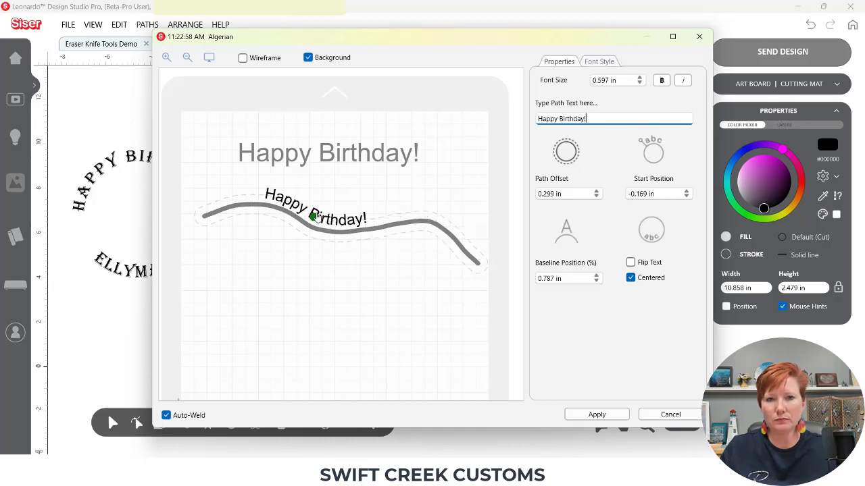
left_click(596, 197)
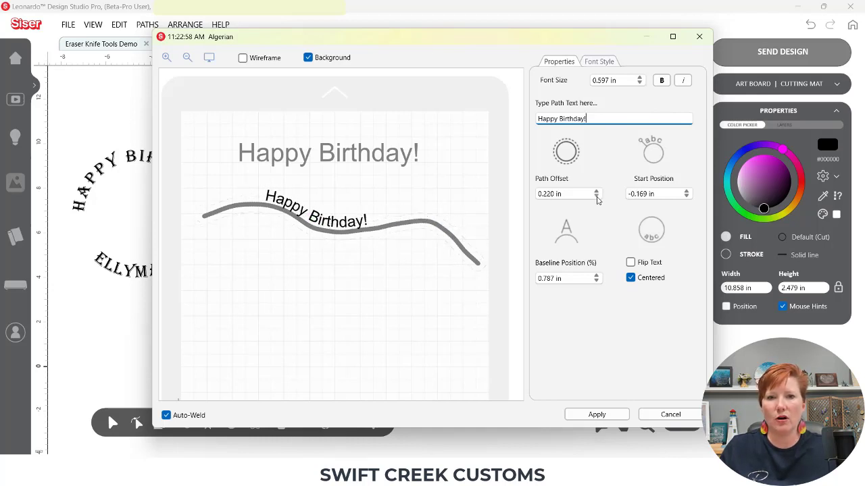
left_click(597, 191)
left_click(596, 191)
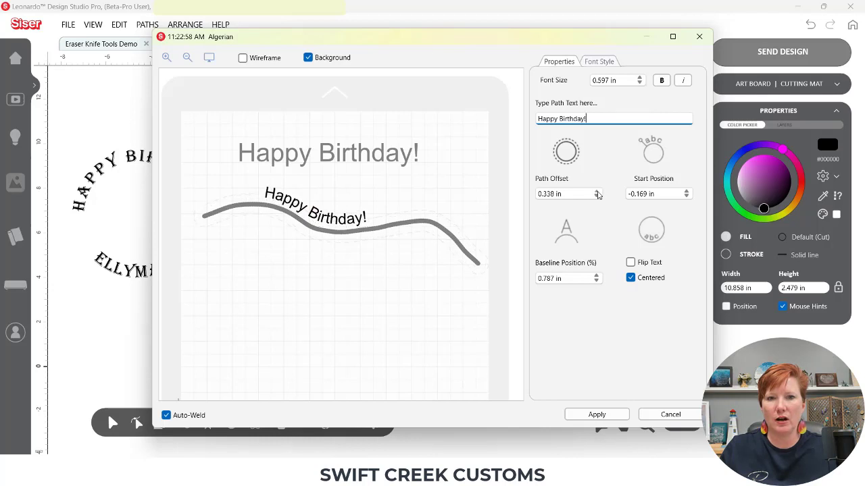
left_click(596, 192)
left_click(597, 191)
left_click(597, 192)
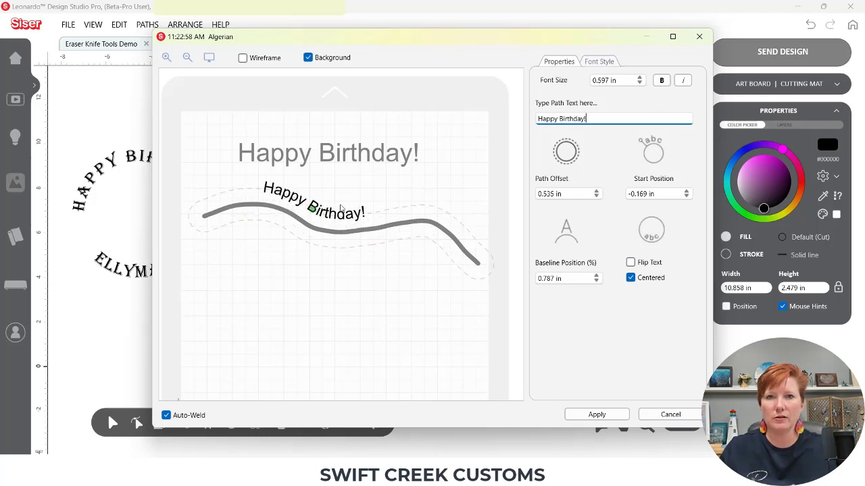
left_click(596, 197)
left_click(596, 196)
left_click(597, 197)
left_click(597, 197)
left_click(596, 197)
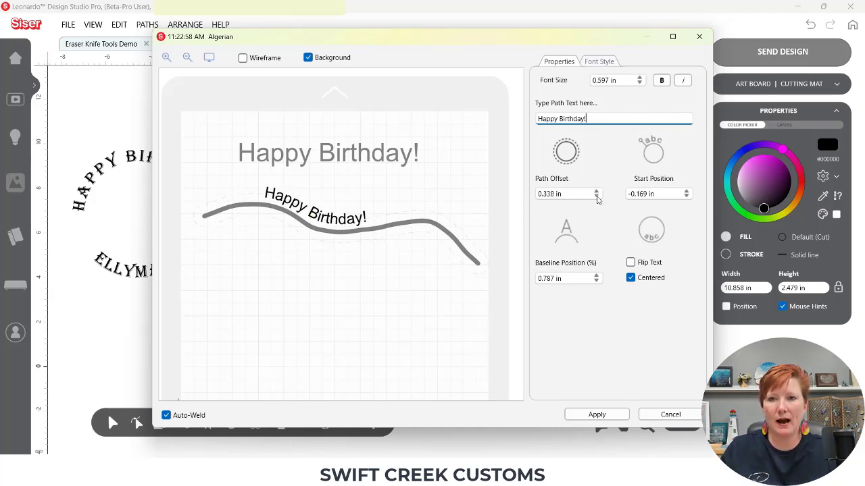
- Set the path text's start position to -0.248 in and its baseline position to 1.181 in
left_click(687, 197)
left_click(687, 197)
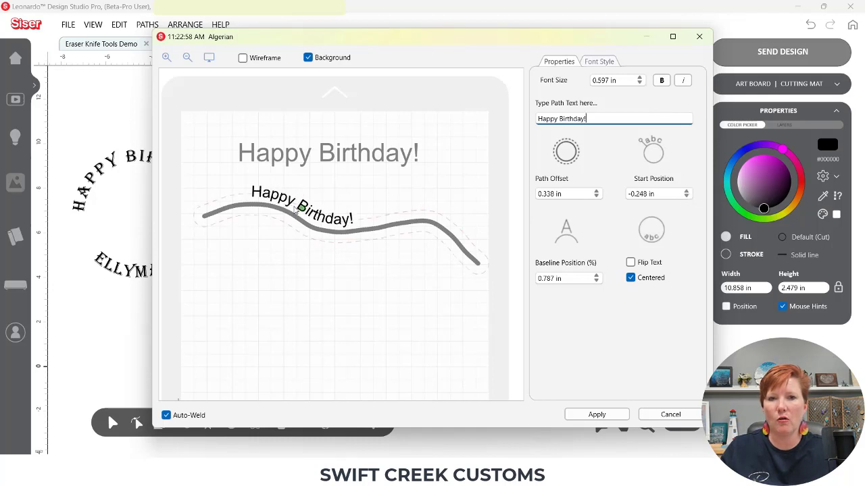
left_click(595, 281)
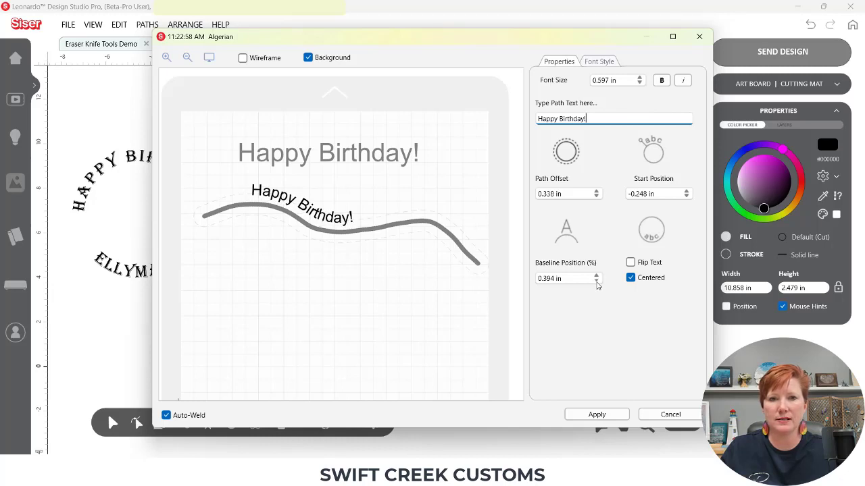
left_click(596, 281)
left_click(596, 281)
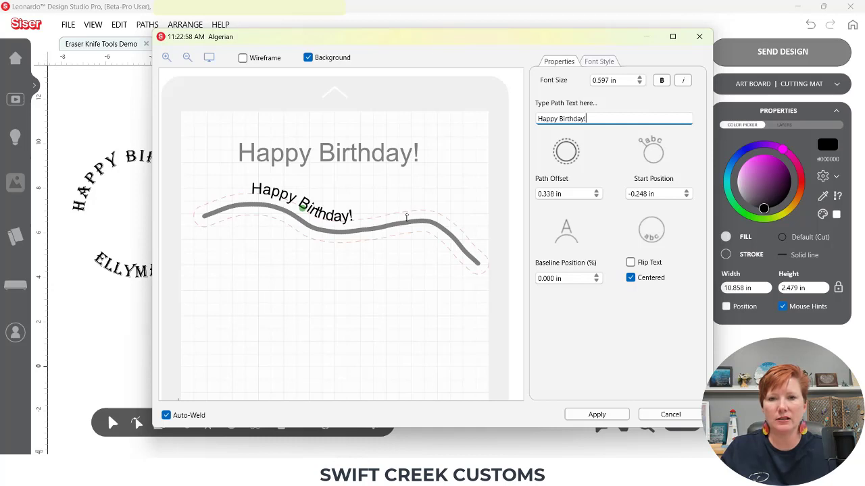
left_click(597, 277)
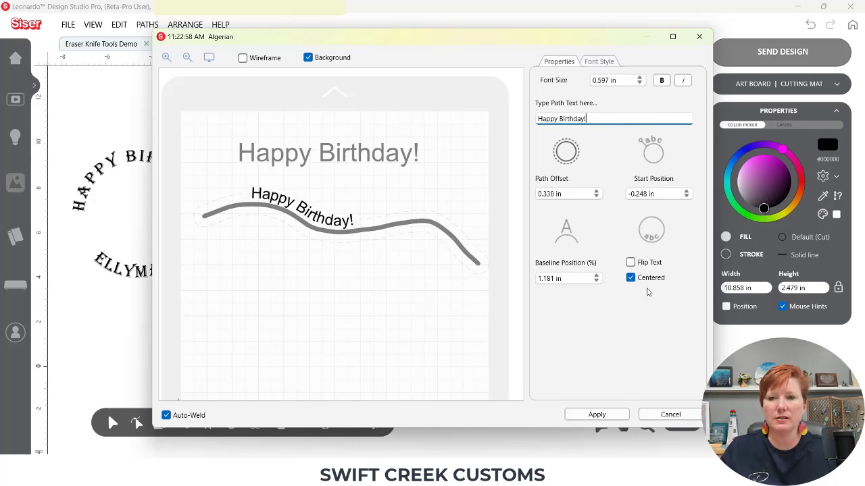
- Try the Flip Text and Centered options on the path text, and restore both to their original settings
left_click(631, 263)
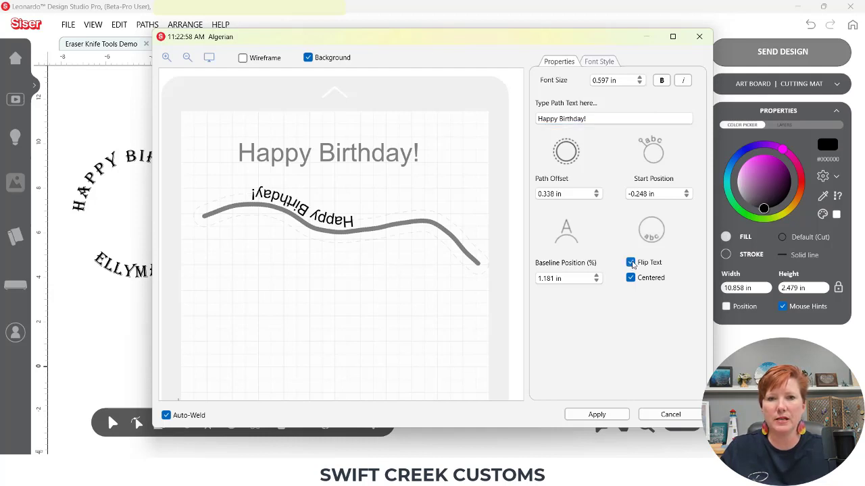
left_click(631, 263)
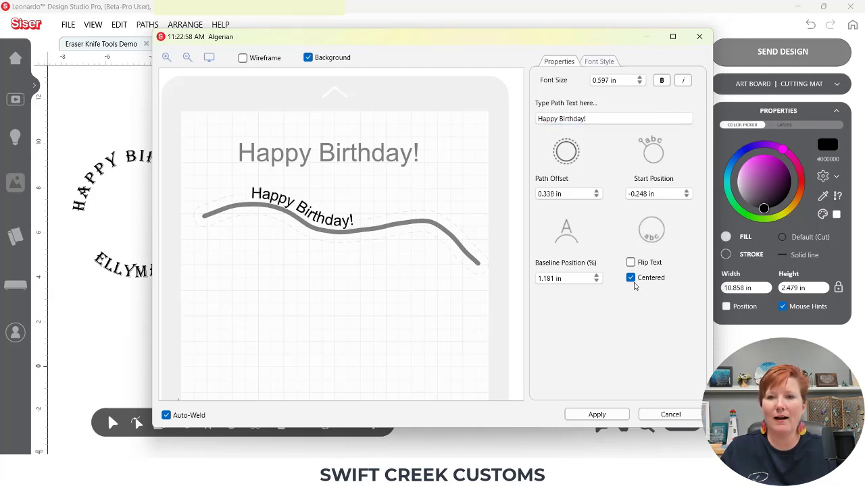
left_click(631, 279)
left_click(631, 278)
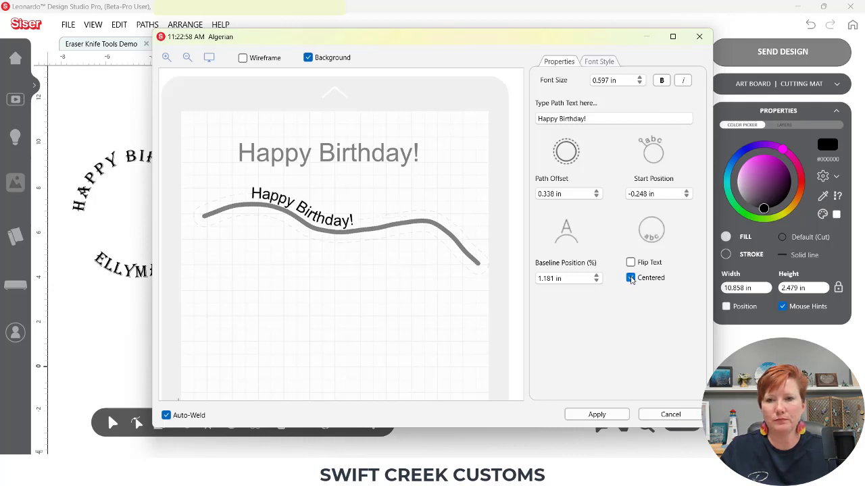
- Apply the path text in the Algerian font and position it along the upper side of the wavy line
left_click(604, 63)
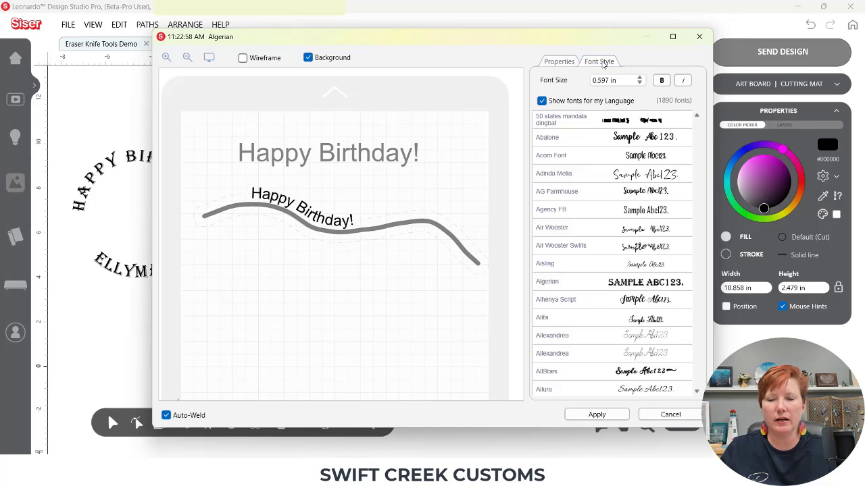
left_click(614, 281)
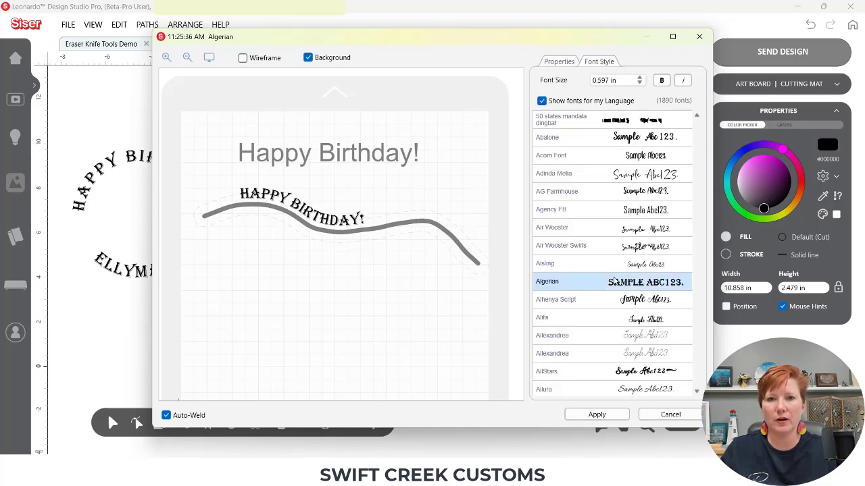
left_click(610, 419)
left_click_drag(374, 194, 364, 316)
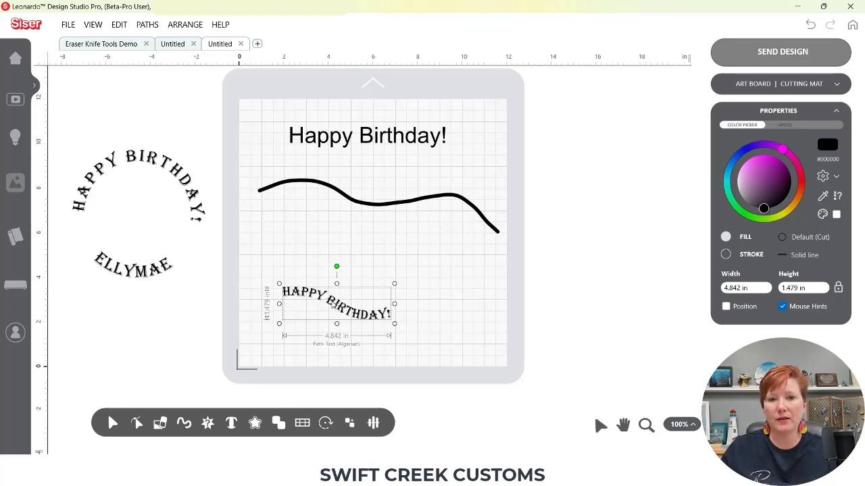
mouse_move(336, 305)
left_mouse_down()
mouse_move(346, 162)
mouse_move(347, 177)
left_mouse_up()
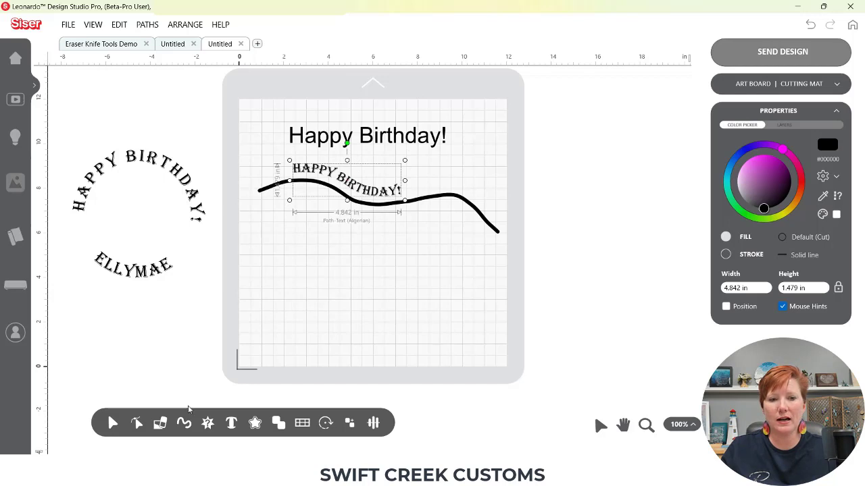
- Create a custom five-sided polygon with a 2.750 in radius and place it below the wavy line
mouse_move(208, 424)
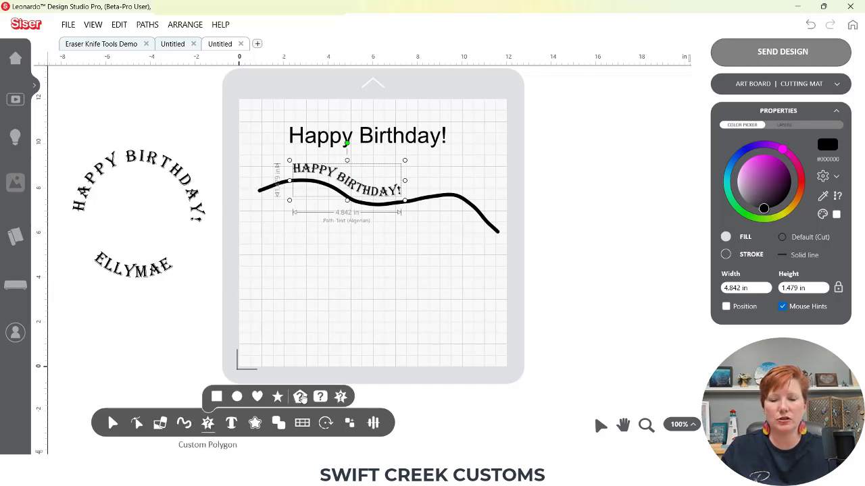
left_click(301, 398)
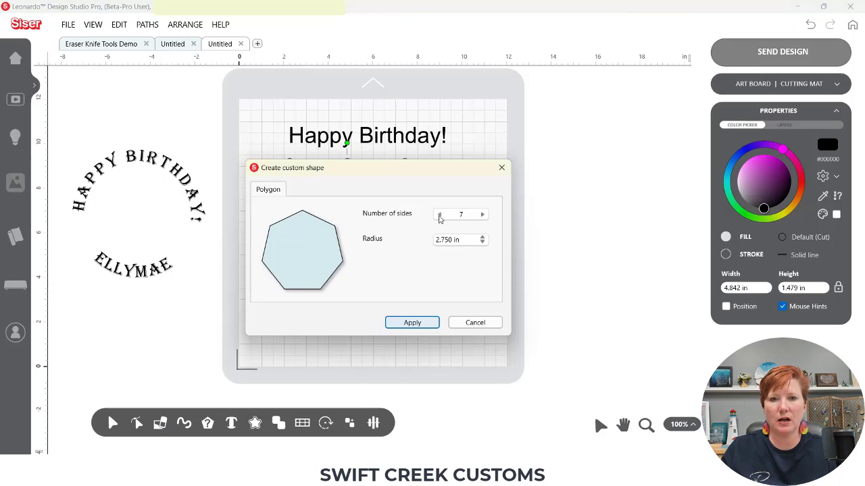
double_click(439, 215)
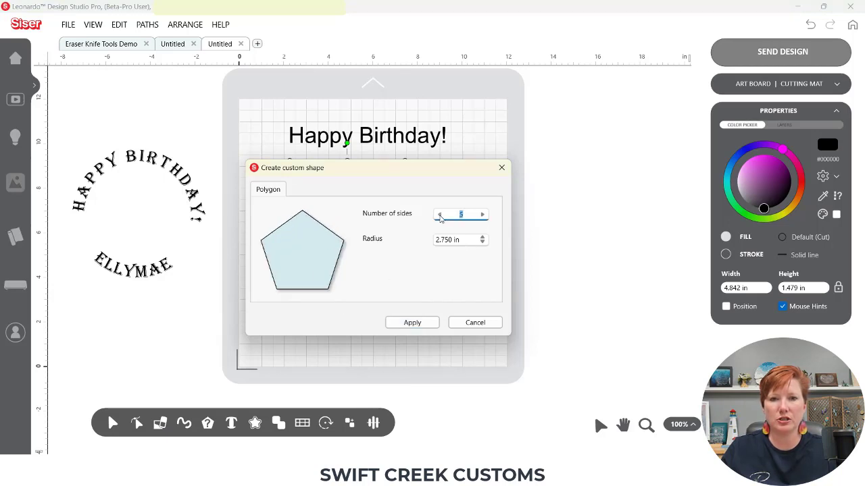
left_click(439, 215)
left_click(482, 215)
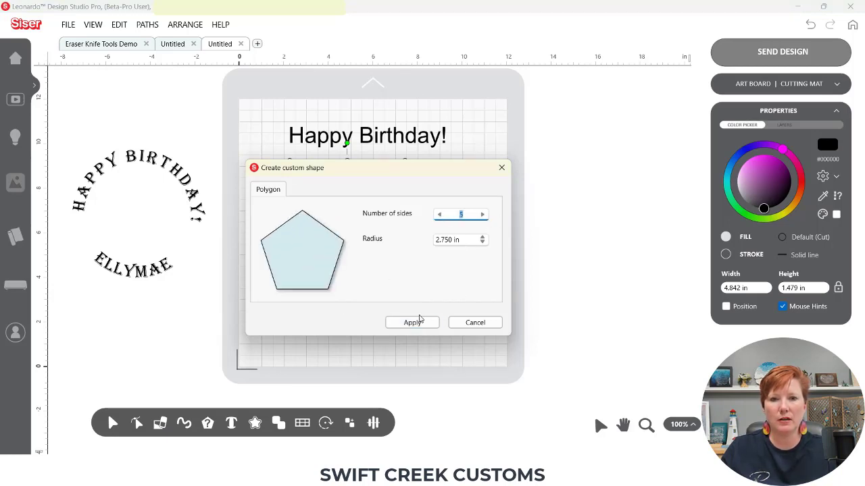
left_click(412, 322)
left_click(289, 235)
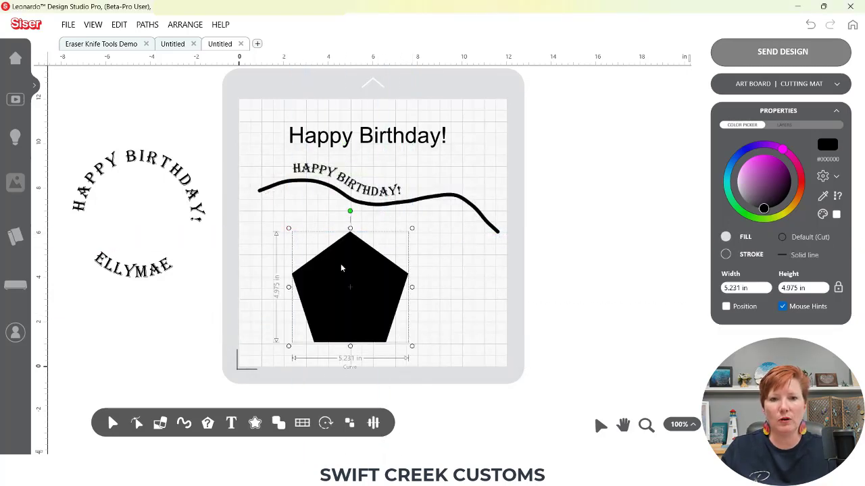
- Add the path text "Happy Birthday!" to the pentagon and slide it along the upper-left edge to a start position of -0.400 in
mouse_move(231, 421)
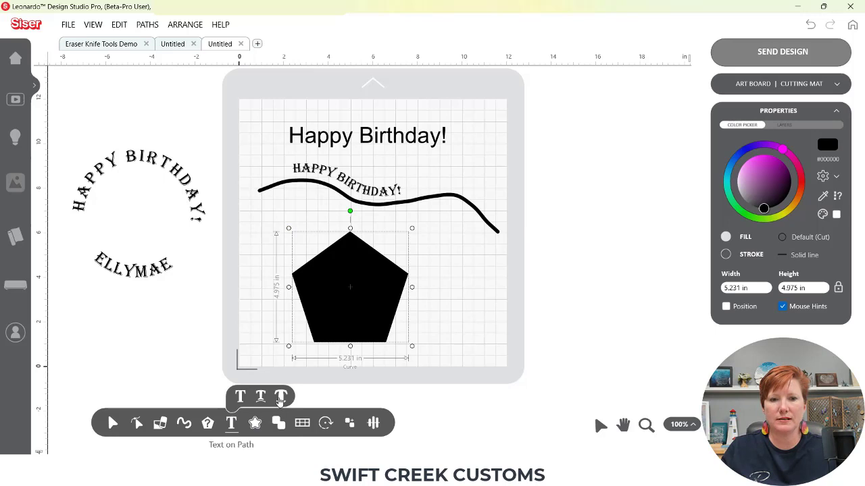
left_click(281, 398)
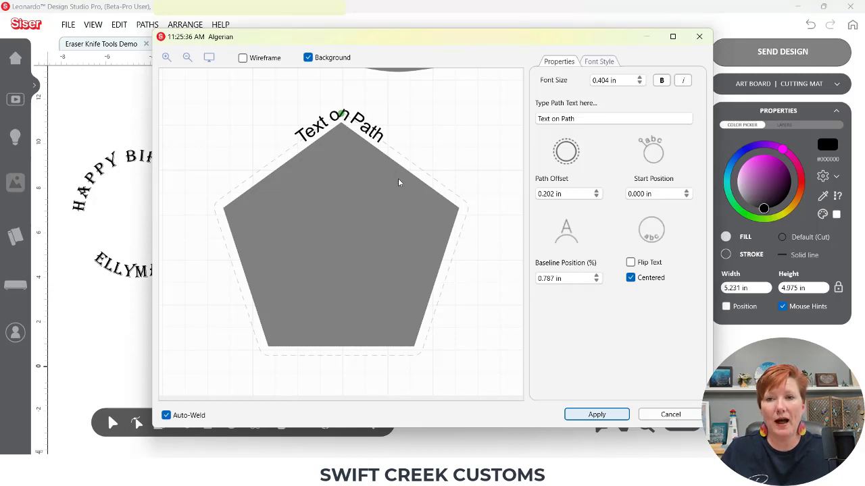
left_click_drag(579, 118, 503, 121)
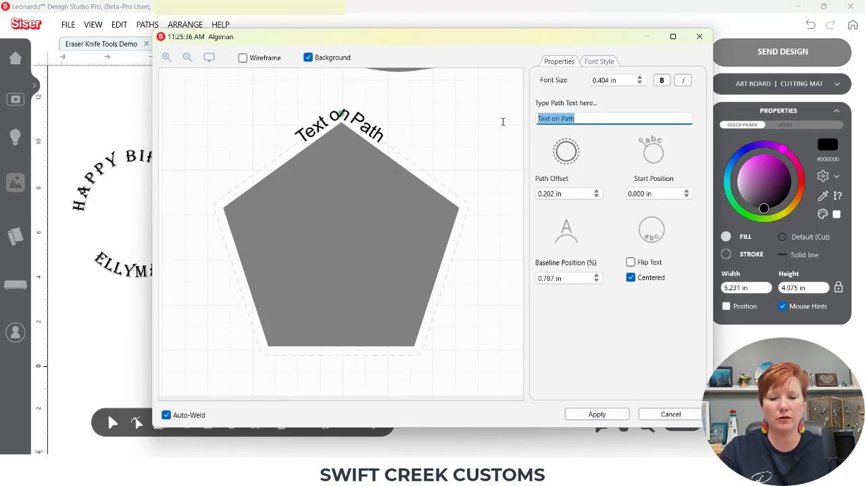
type("Happy Birth")
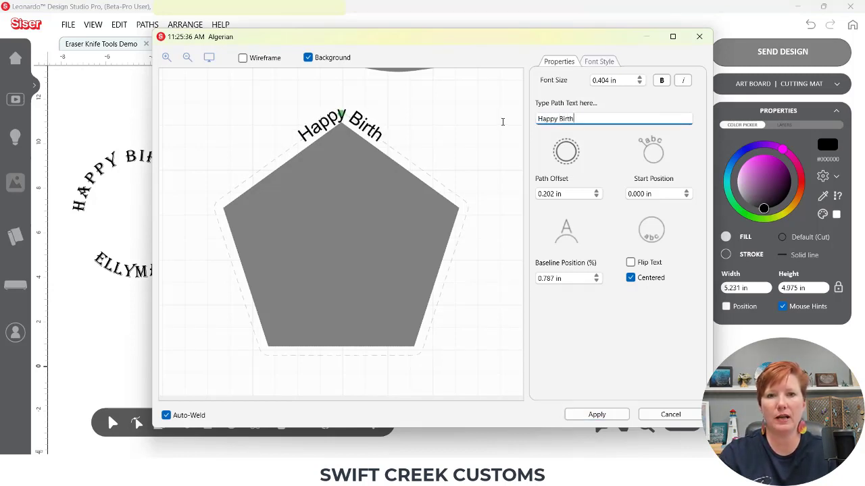
type("day!")
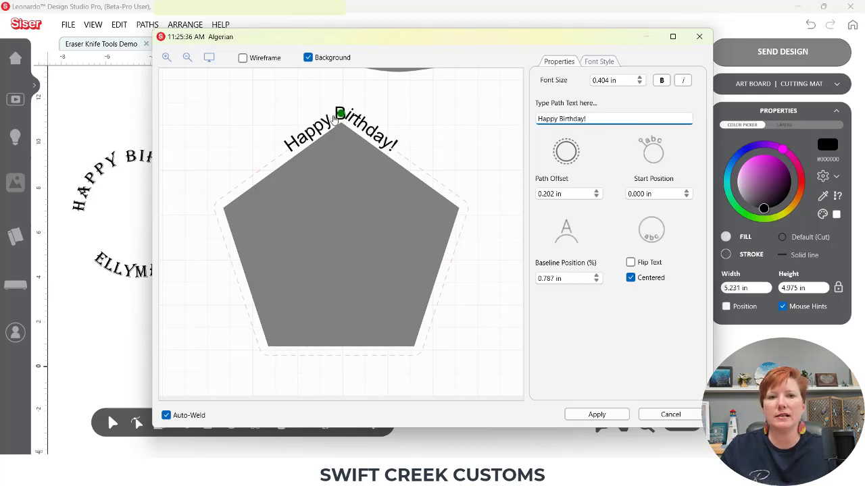
left_click_drag(340, 113, 274, 159)
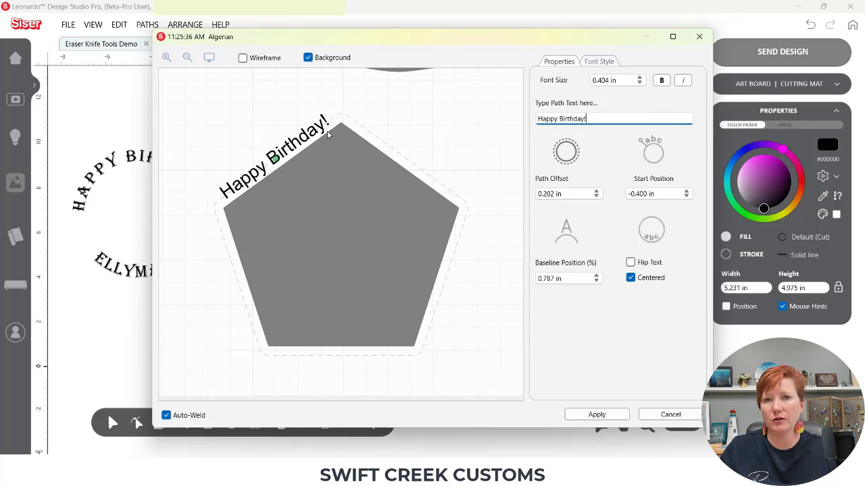
- Set the pentagon's path text in the Algerian font and nudge it slightly toward the pentagon's top corner
left_click(599, 61)
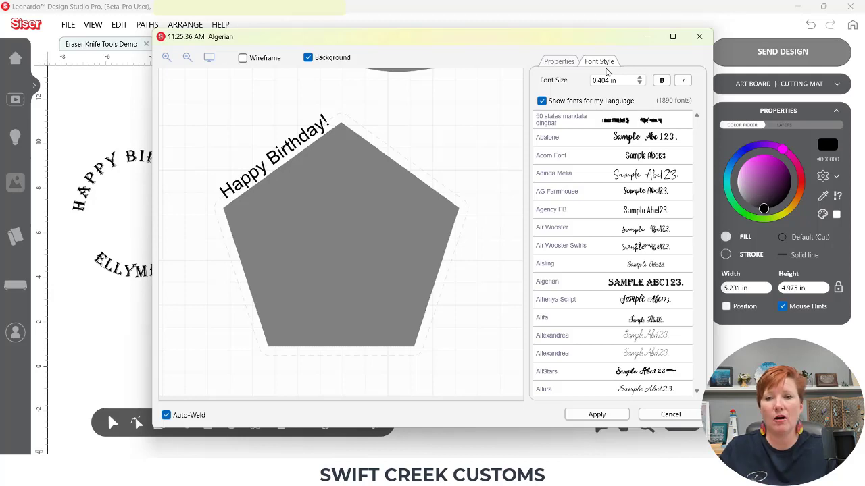
left_click(621, 289)
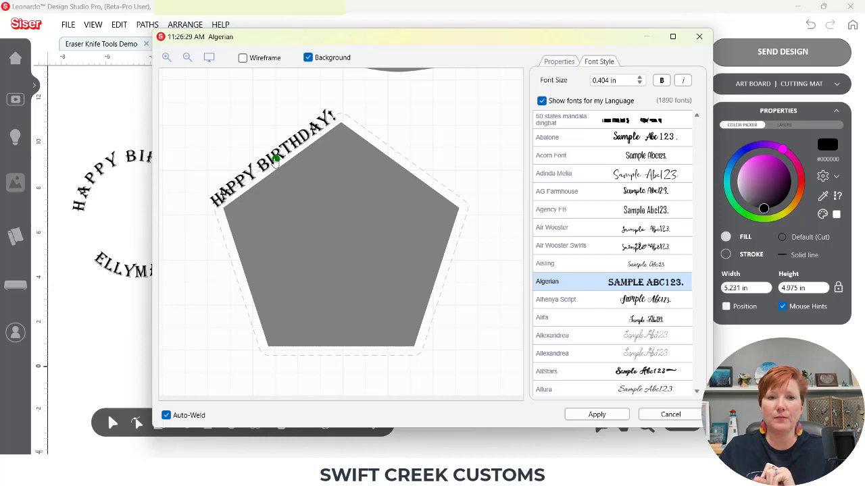
left_click_drag(279, 162, 281, 160)
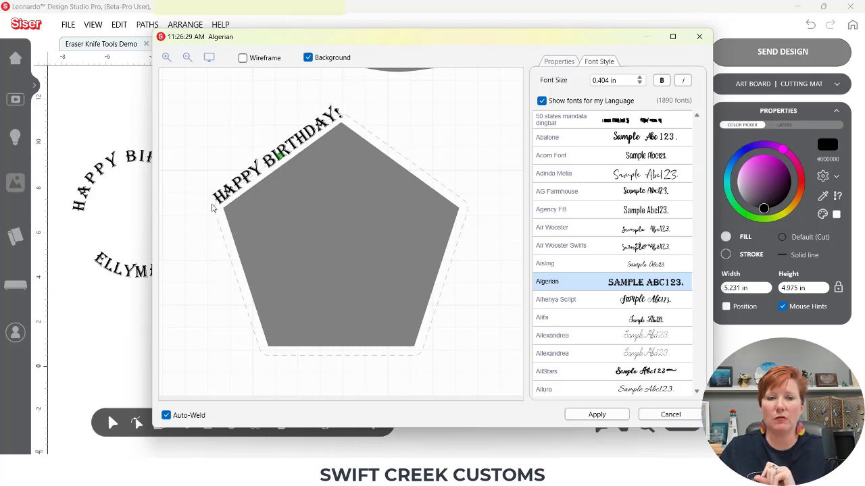
- Slide the Happy Birthday! text along the pentagon's path to wrap its top corner, leaving the start position at 0.101 in
left_click_drag(281, 162, 343, 151)
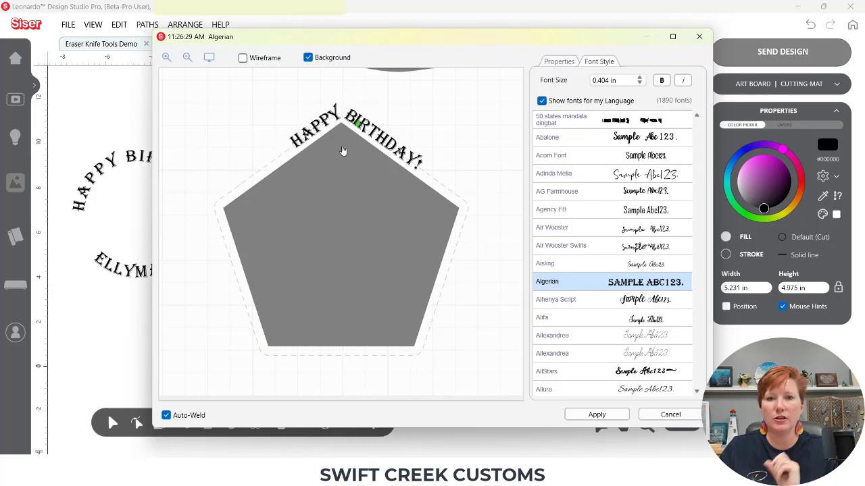
left_click(558, 63)
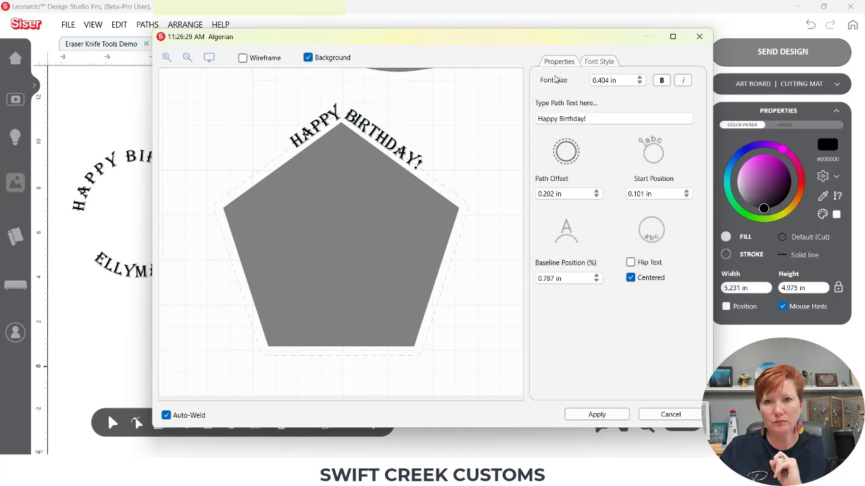
left_click(686, 191)
left_click(687, 191)
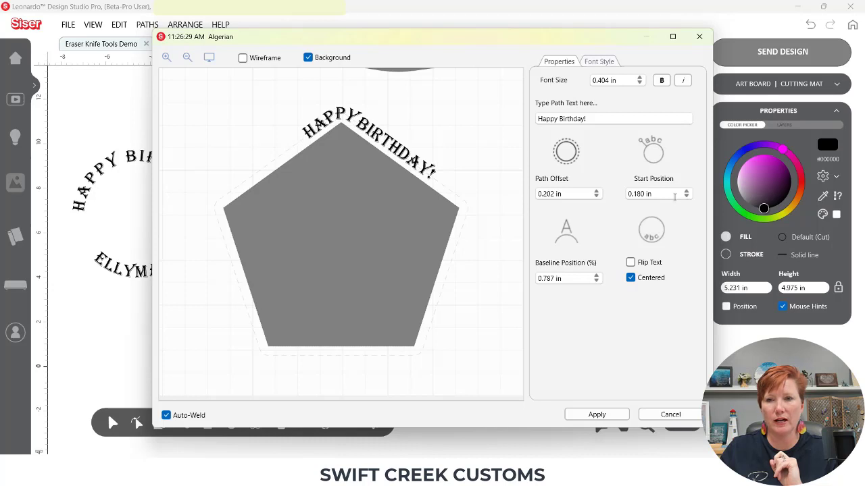
left_click(687, 197)
left_click(686, 197)
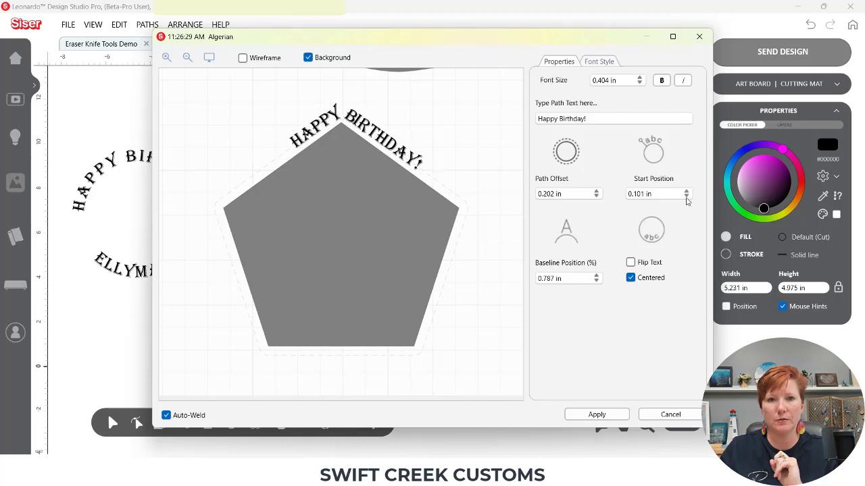
- Try a larger path offset for the pentagon text, and lower the offset to 0.000 in
left_click(598, 193)
left_click(597, 194)
left_click(597, 194)
left_click(598, 194)
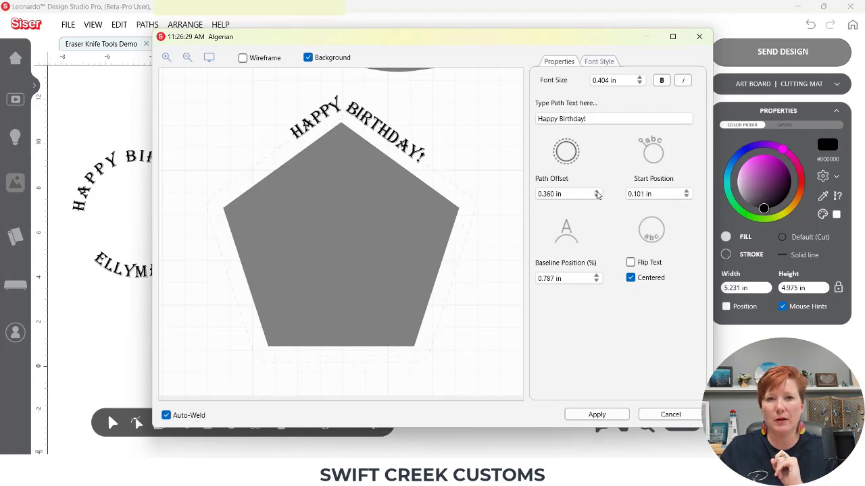
left_click(597, 194)
left_click(597, 198)
left_click(598, 199)
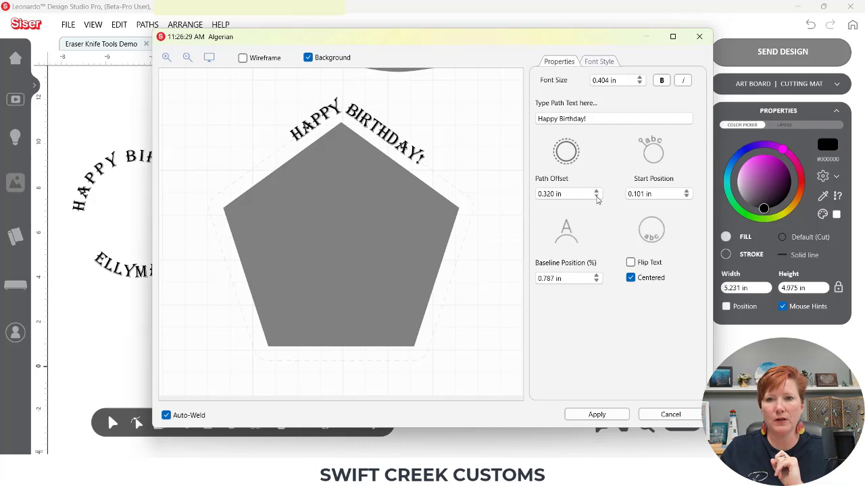
left_click(597, 199)
left_click(598, 199)
left_click(598, 198)
left_click(597, 199)
left_click(598, 198)
left_click(597, 199)
left_click(597, 199)
left_click(597, 198)
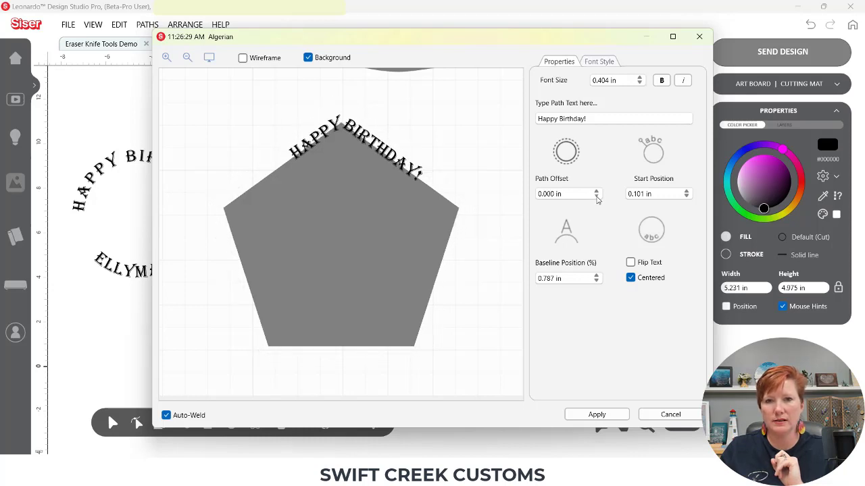
- Set the path offset of the pentagon text to 0.276 in
left_click(598, 192)
left_click(597, 192)
left_click(597, 193)
left_click(597, 192)
left_click(597, 193)
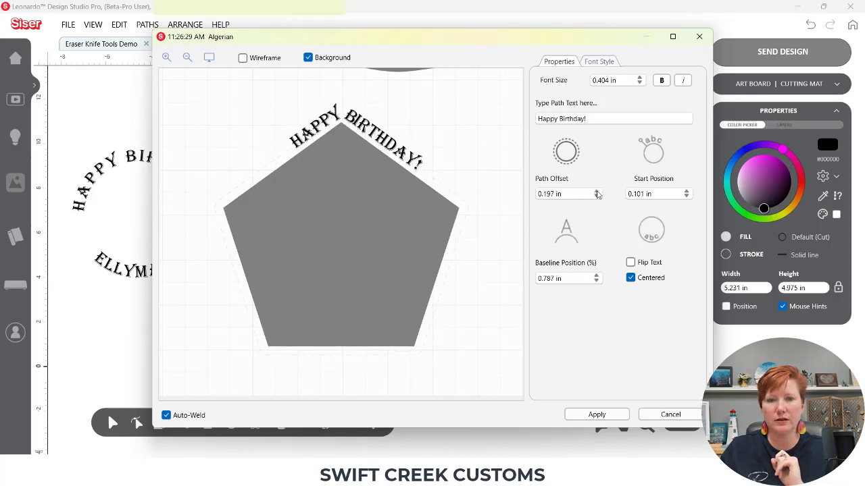
left_click(597, 193)
left_click(597, 193)
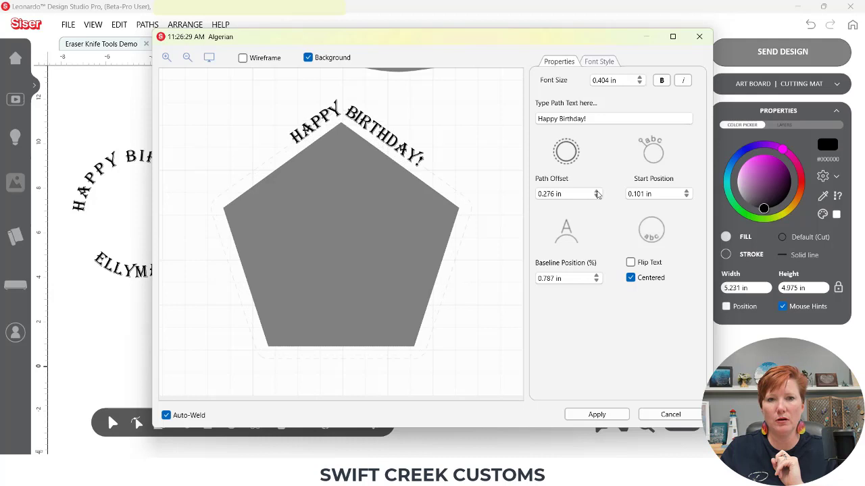
- Try a baseline position of 1.772 for the text, set it to 0.000, and apply the path text
left_click(597, 278)
left_click(597, 278)
left_click(598, 278)
left_click(597, 278)
left_click(597, 278)
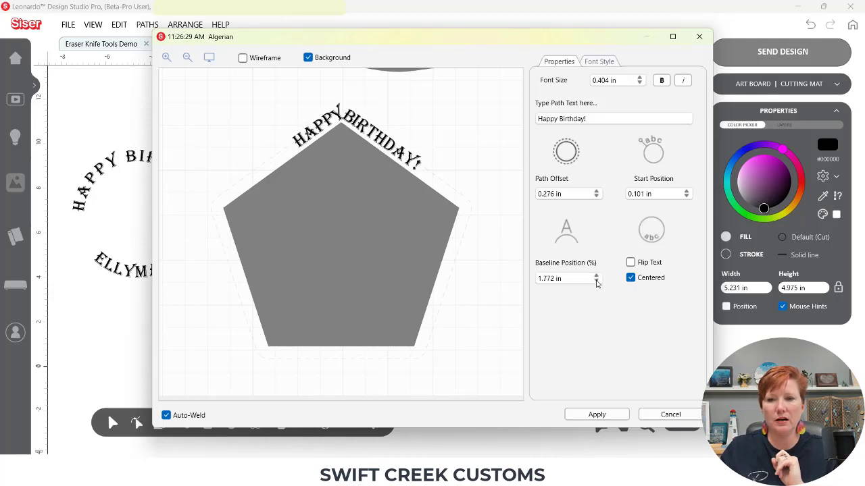
left_click(597, 281)
left_click(597, 281)
left_click(596, 281)
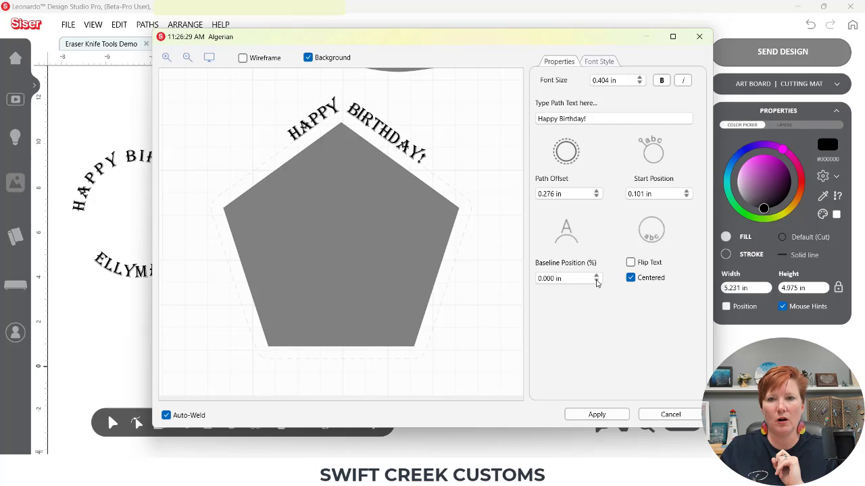
left_click(608, 416)
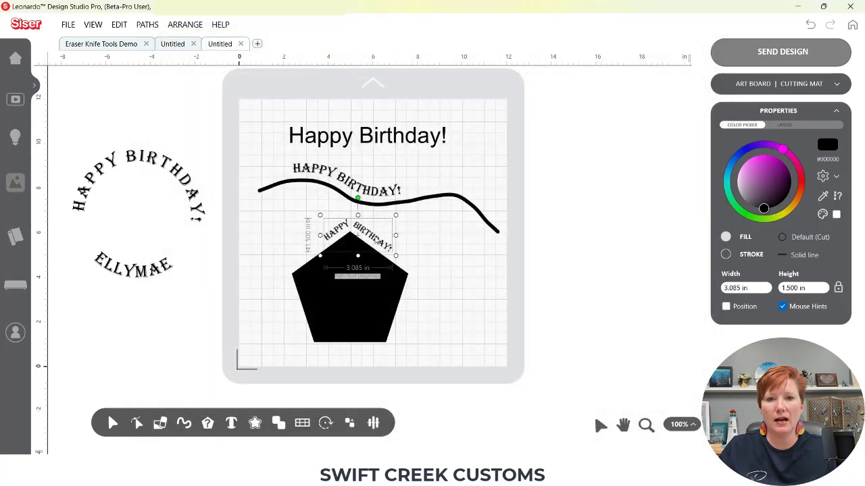
left_click_drag(331, 235, 379, 246)
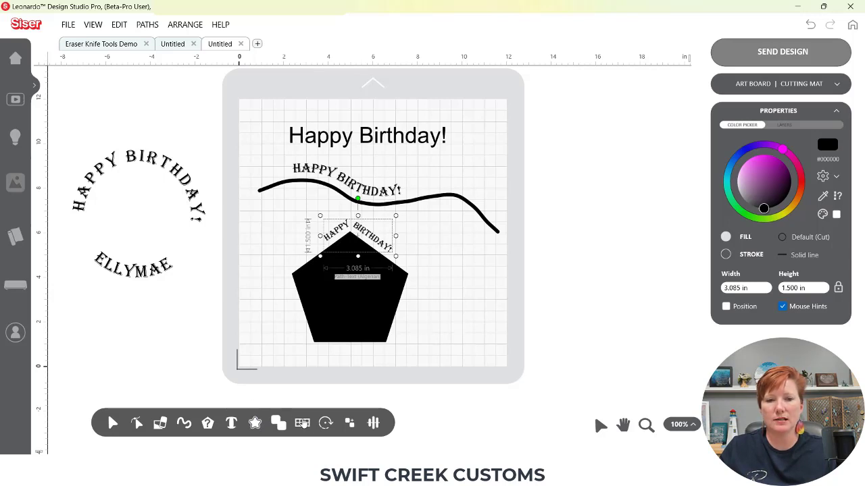
mouse_move(279, 424)
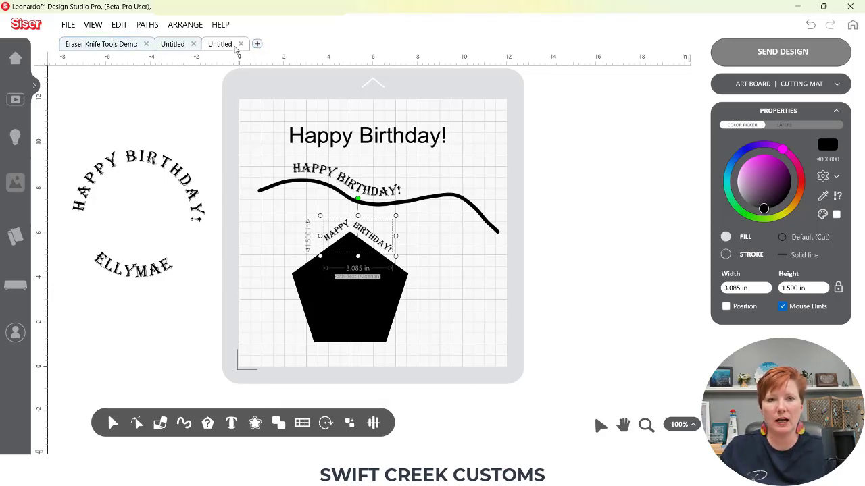
- Create a new document and draw a square about 5.23 in wide and 4.98 in high in the upper-left part of the mat
left_click(257, 44)
mouse_move(207, 423)
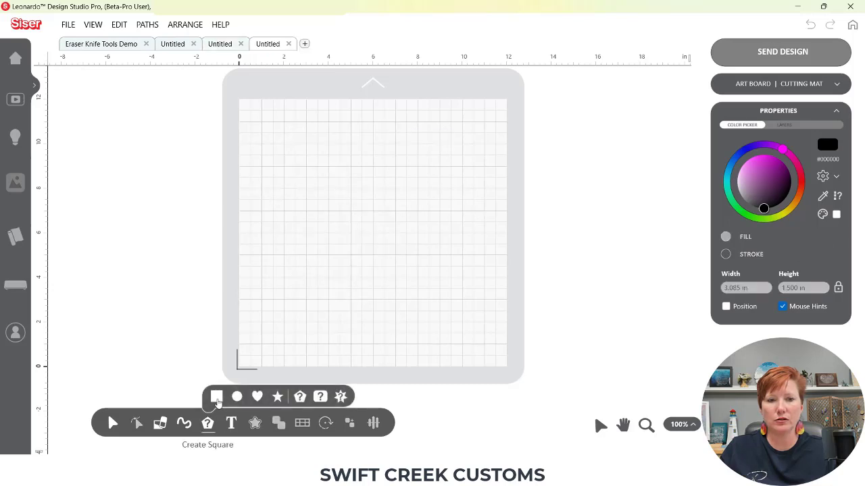
left_click(210, 398)
left_click_drag(263, 124, 378, 232)
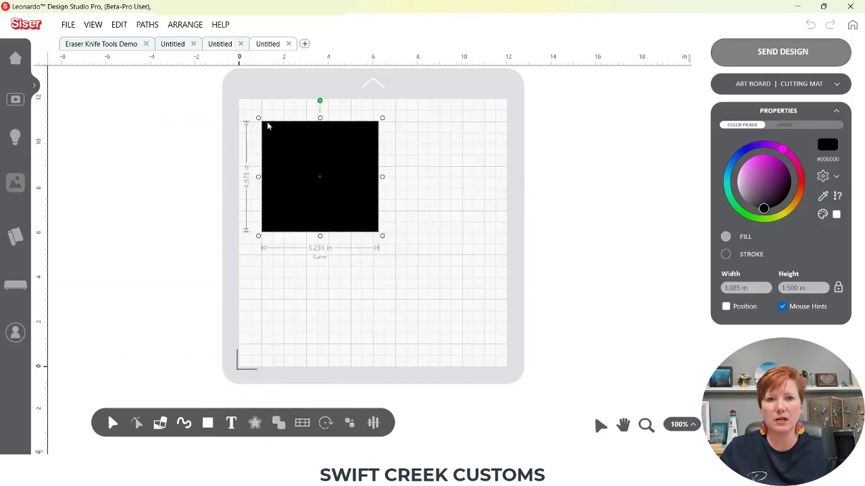
- Add a circle of the same size overlapping the square's lower-right corner and fill it with magenta
mouse_move(207, 425)
left_click(238, 398)
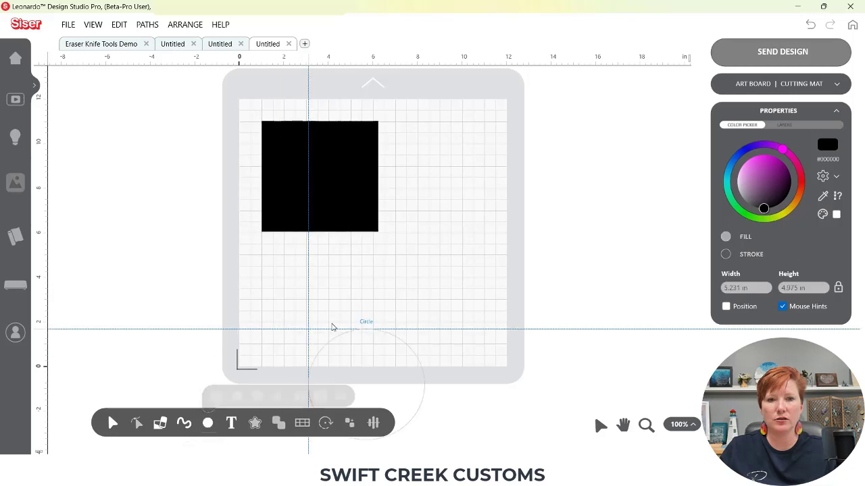
left_click(342, 179)
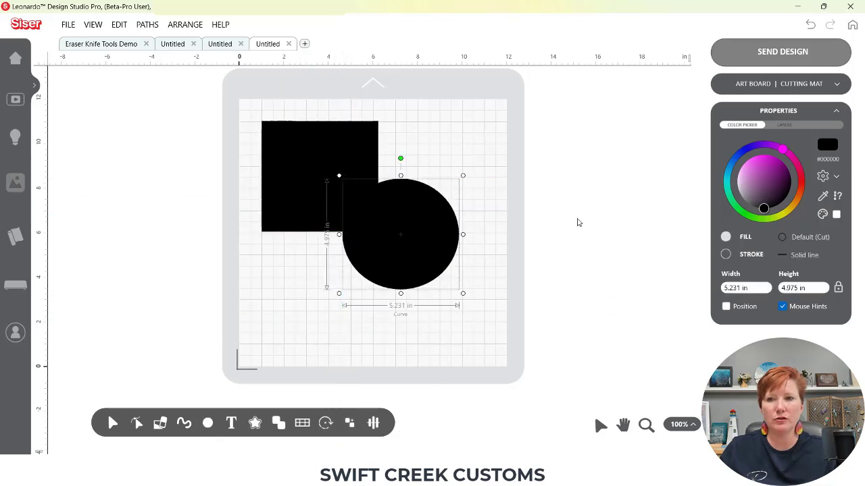
left_click_drag(770, 208, 766, 153)
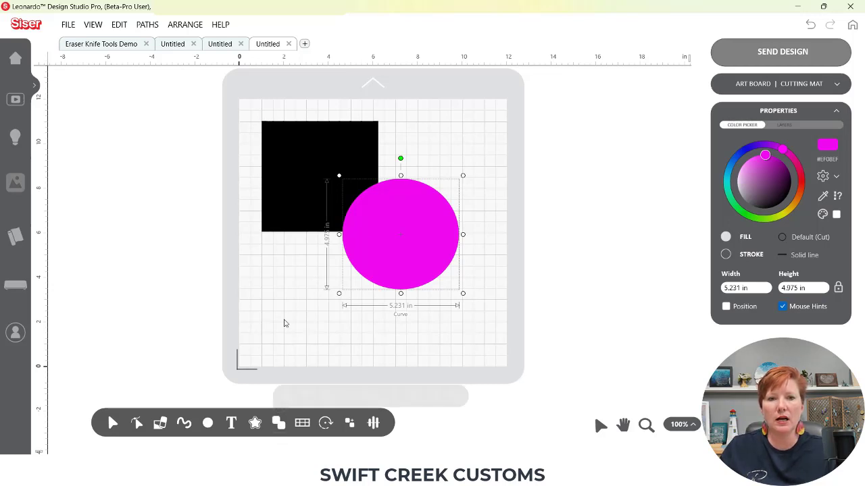
- Try welding the square and the circle into one shape, and undo the weld
left_click_drag(241, 153, 422, 297)
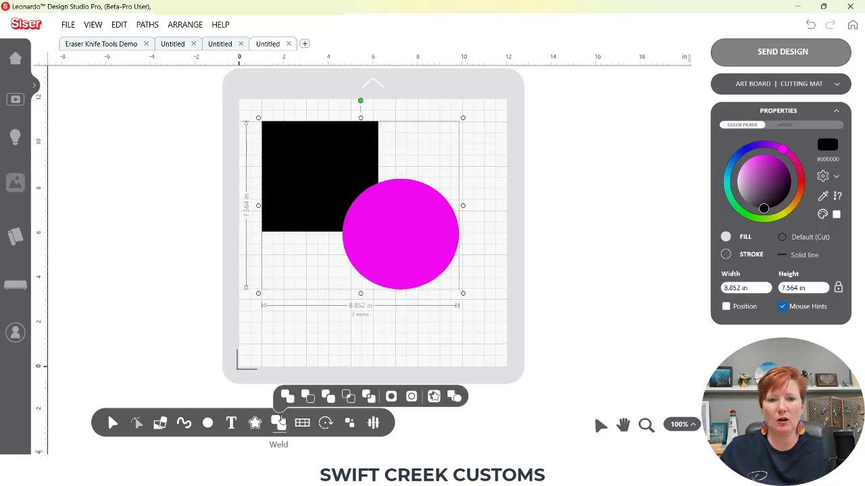
left_click(285, 400)
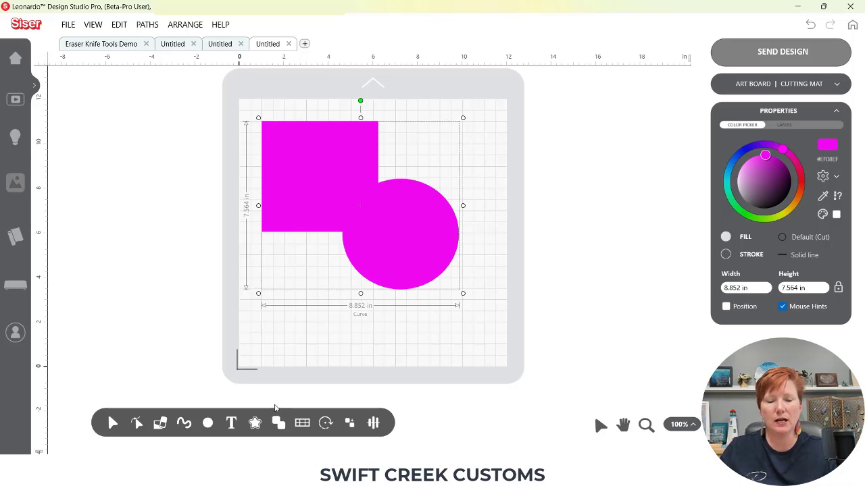
key("ctrl+z")
- Try Punch-out (remove) to cut the circle out of the square's corner, and undo it
mouse_move(282, 424)
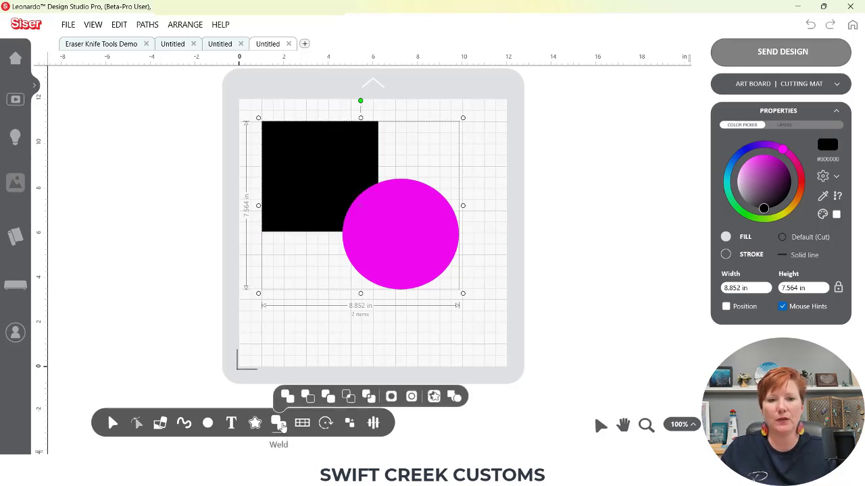
left_click(308, 398)
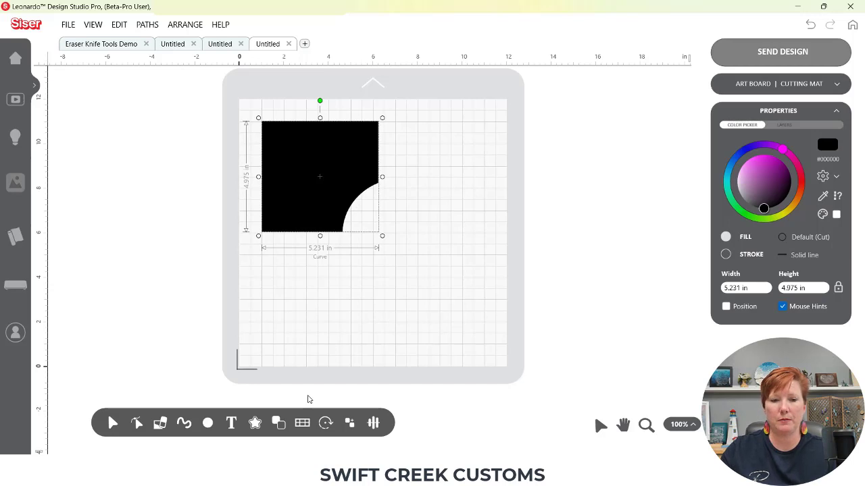
key("ctrl+z")
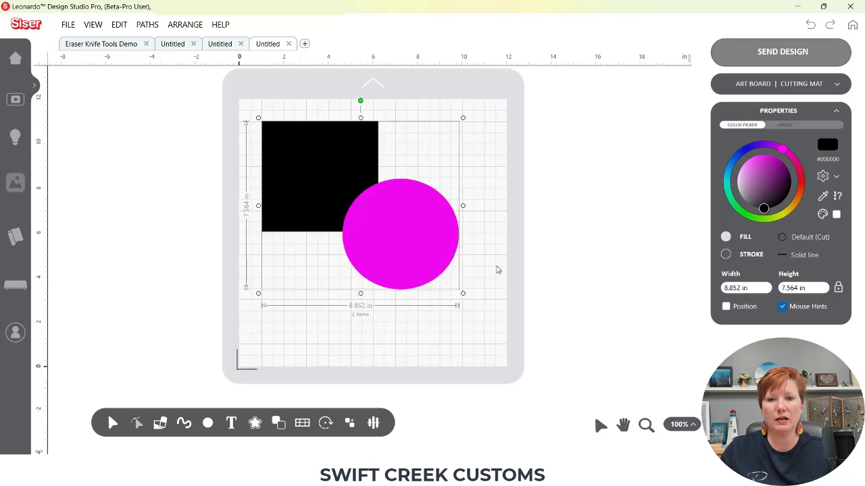
- Move the magenta circle up and left so that it covers most of the black square
left_click(496, 270)
left_click_drag(418, 243, 361, 201)
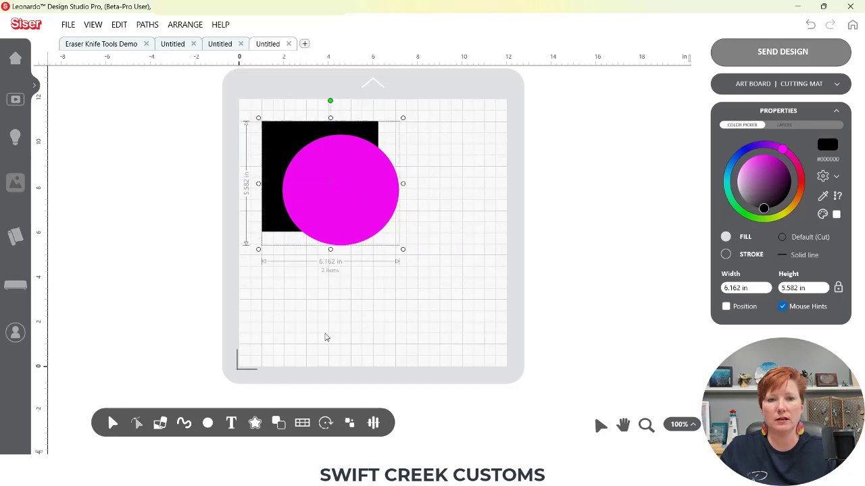
- Try Punch-out (remove) on the square with the more heavily overlapping circle, undo it, and deselect the shapes
left_click(278, 423)
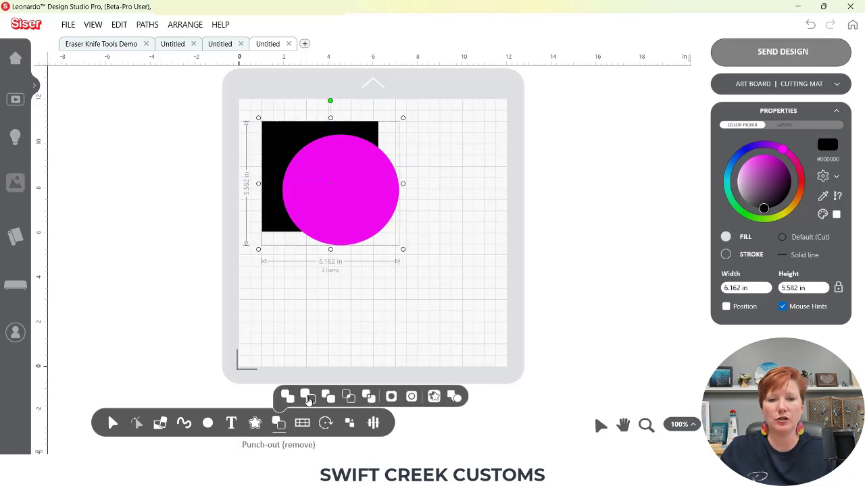
left_click(308, 397)
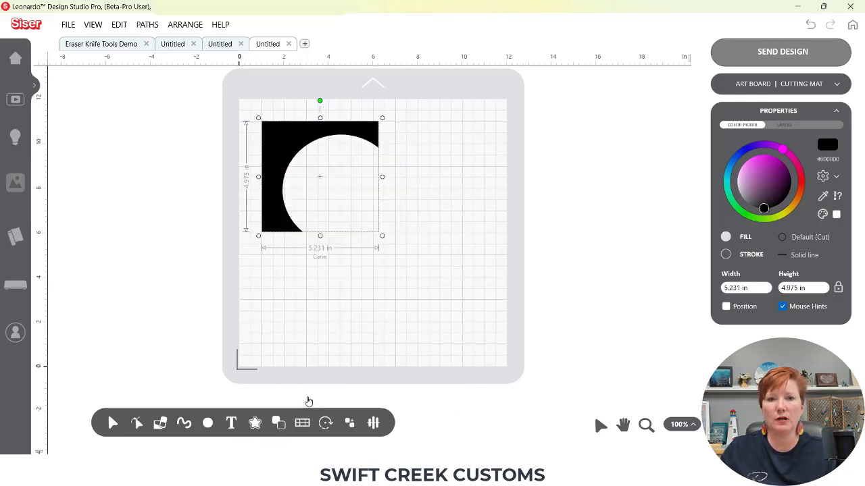
key("ctrl+z")
left_click(442, 307)
- Add a heart, fill it with light pink, and move it to overlap the lower-left parts of the square and circle
left_click(208, 424)
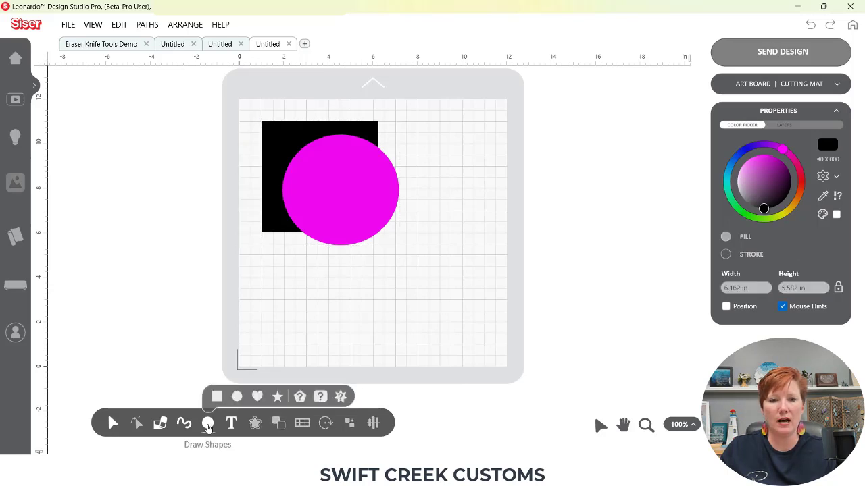
left_click(257, 397)
left_click(263, 201)
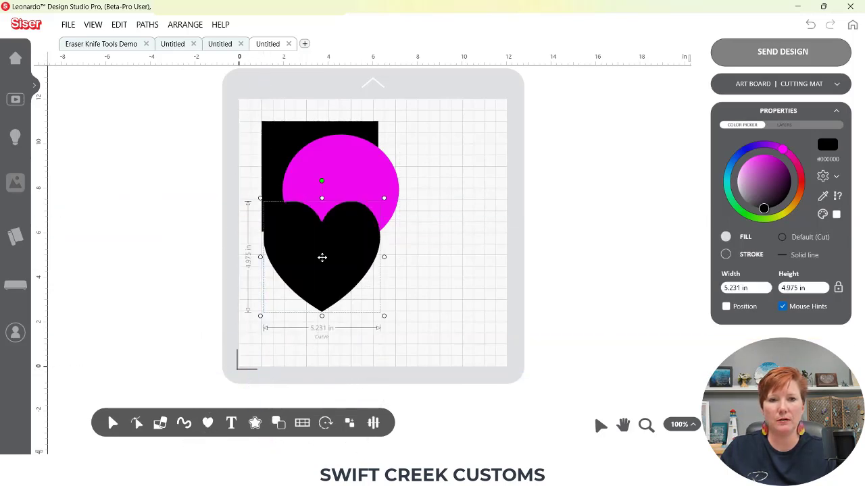
left_click(743, 164)
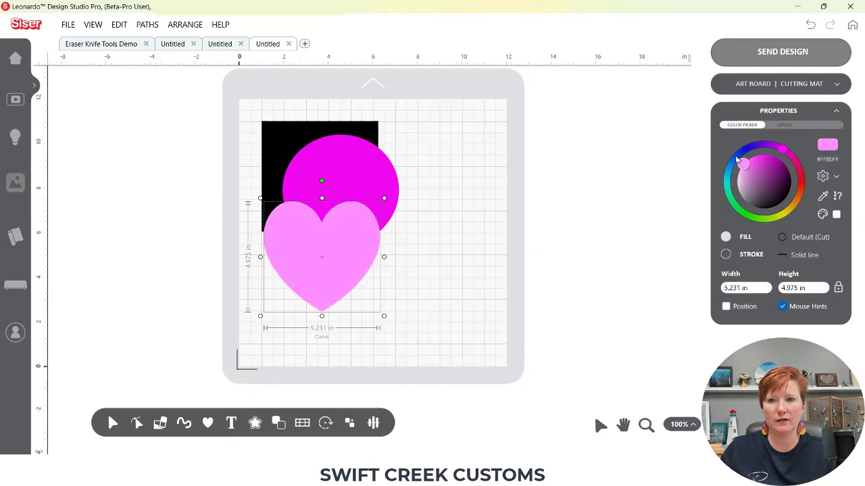
left_click_drag(322, 257, 237, 236)
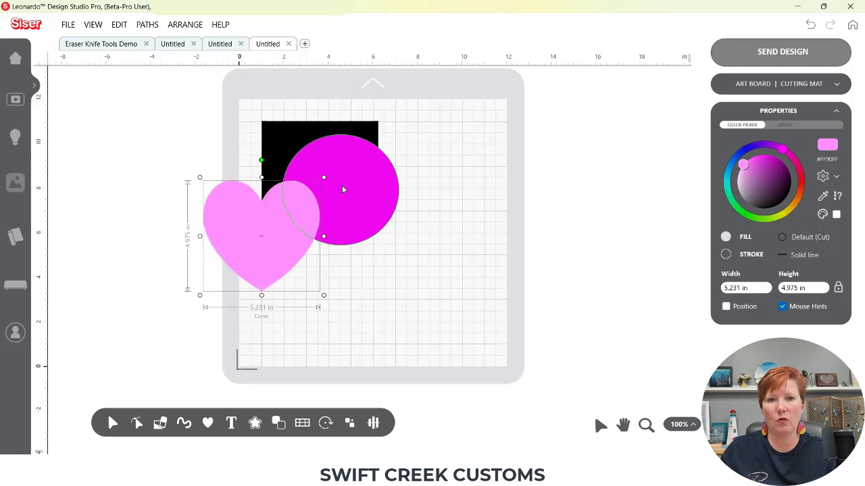
- Try Punch-out (remove) on the square, circle and heart together, pull the cut circle aside, and undo both changes
left_click_drag(217, 97, 395, 280)
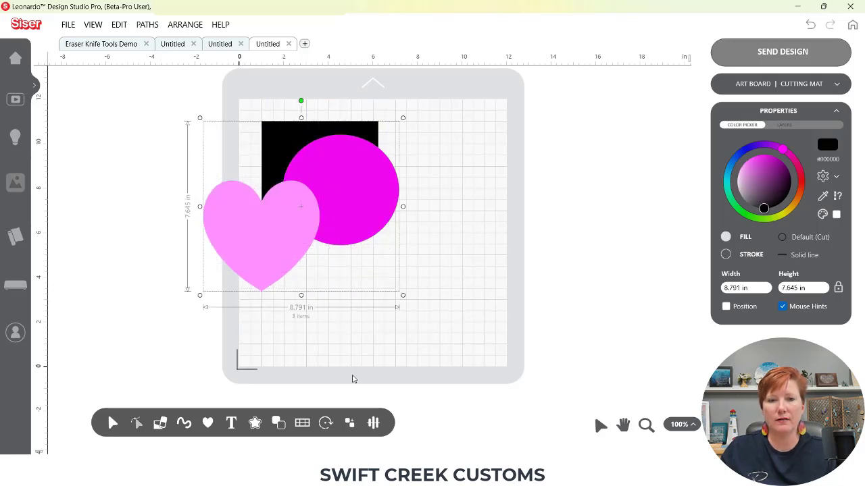
left_click(279, 423)
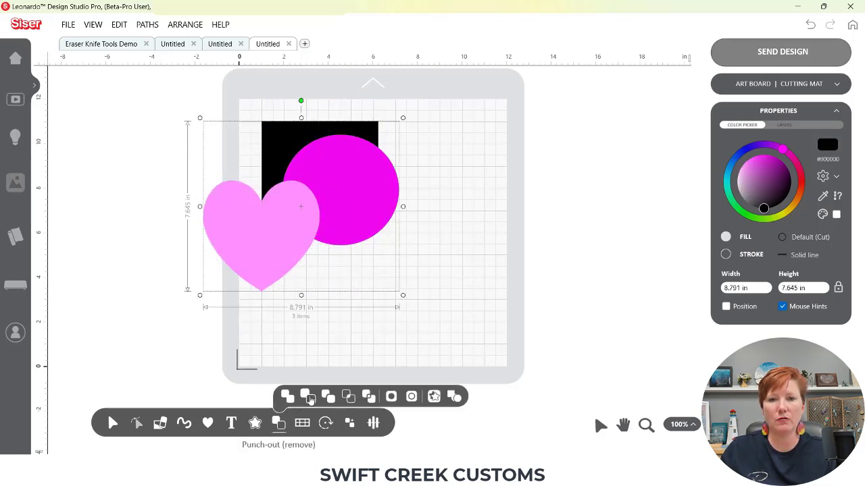
left_click(311, 399)
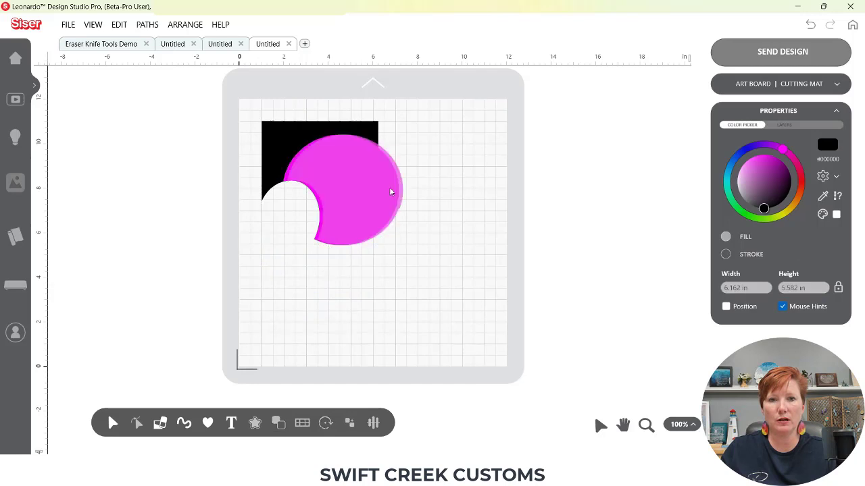
left_click_drag(389, 187, 437, 204)
key("ctrl+z")
key("ctrl+z")
key("ctrl+z")
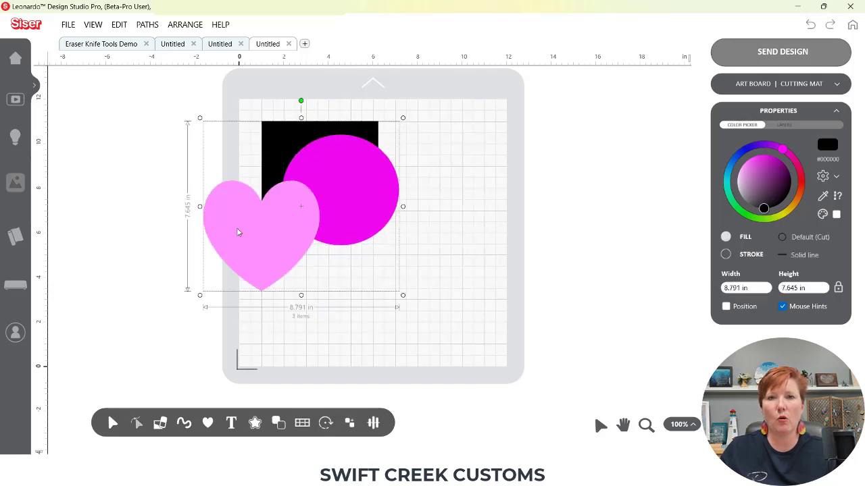
- Deselect the shapes and move the pink heart off the square and circle, to the area left of the mat
left_click(347, 272)
left_click(289, 243)
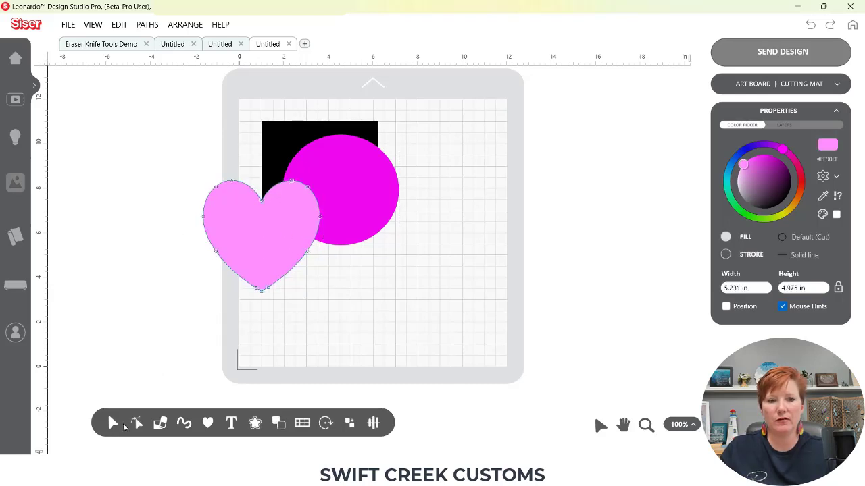
left_click(112, 423)
left_click(382, 321)
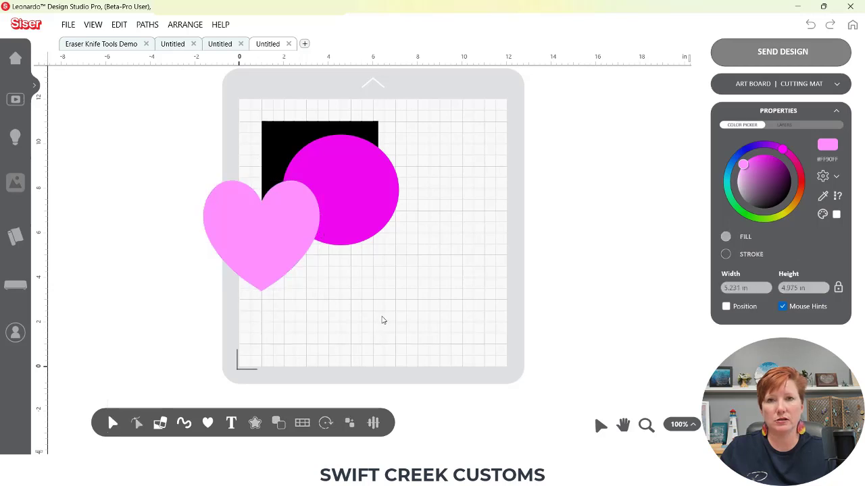
left_click_drag(211, 122, 398, 312)
left_click(320, 371)
left_click_drag(294, 237, 164, 246)
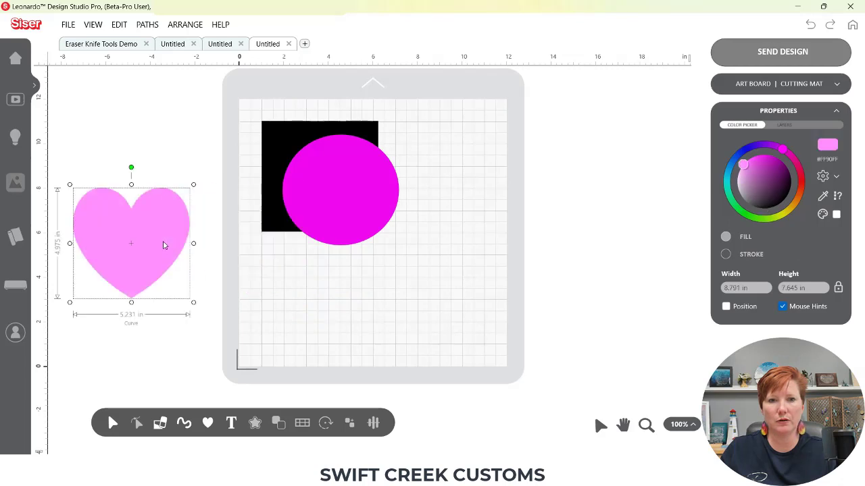
- Try Stamp (keep) on the black square and magenta circle, move the circle aside, and undo the changes
mouse_move(279, 424)
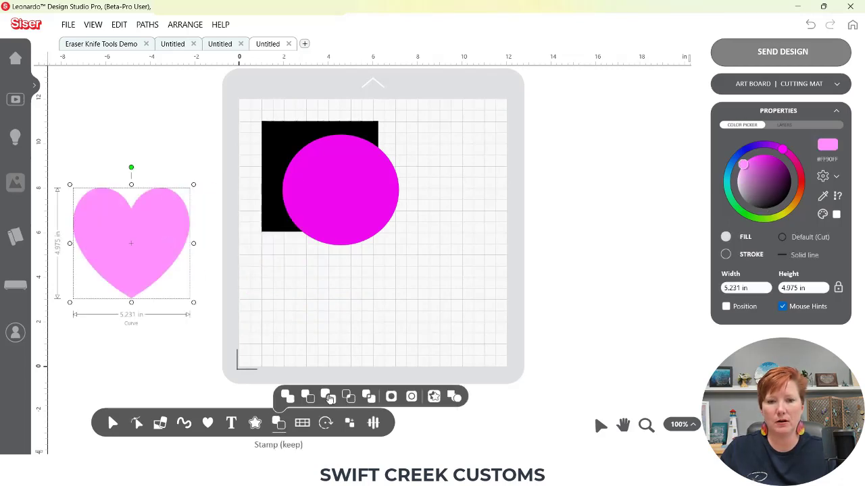
left_click_drag(257, 106, 389, 273)
mouse_move(278, 424)
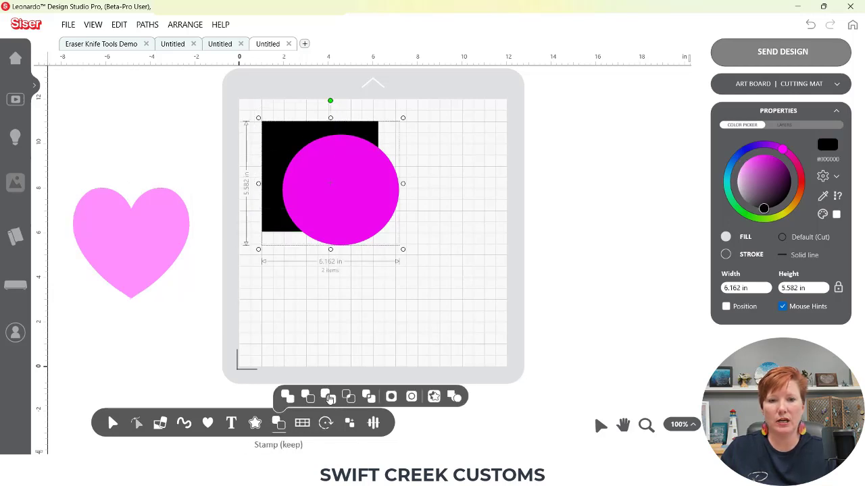
left_click(358, 296)
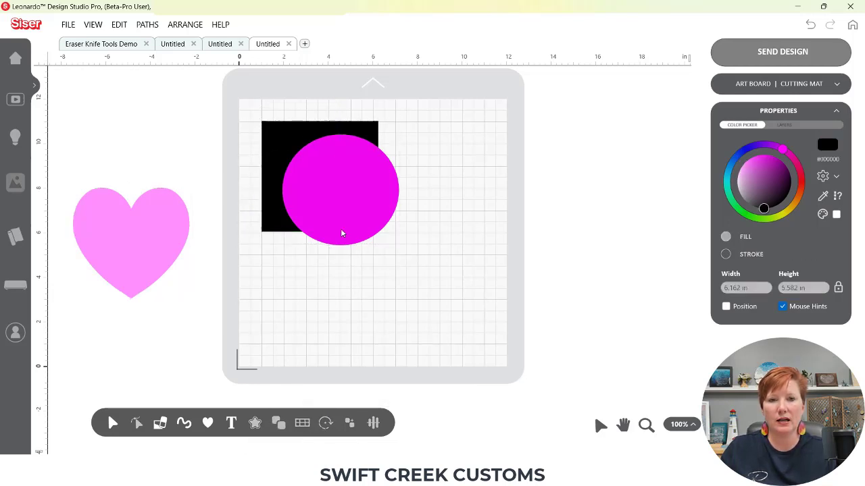
left_click_drag(321, 210, 374, 210)
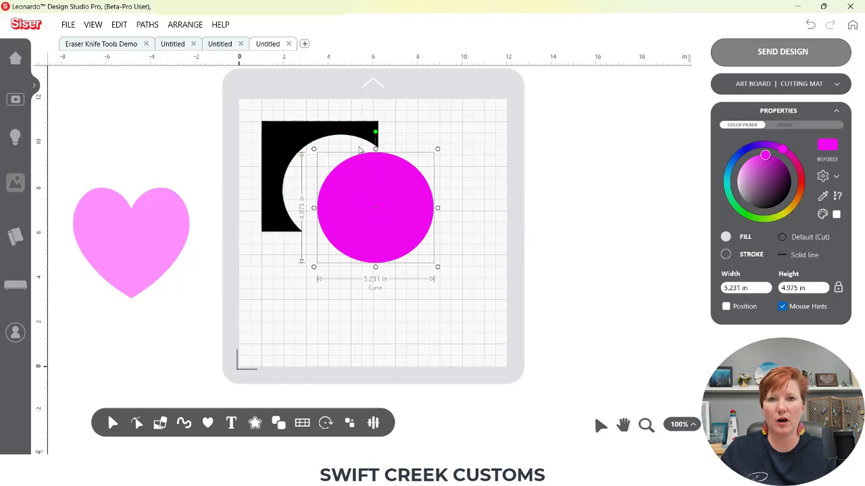
left_click_drag(379, 186, 344, 168)
key("ctrl+z")
key("ctrl+z")
key("ctrl+z")
key("ctrl+z")
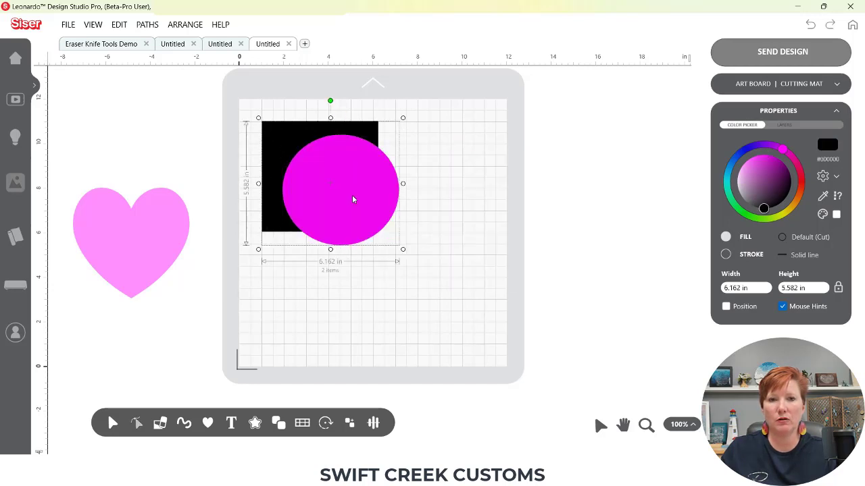
- Shift the magenta circle slightly down and to the right, still overlapping the black square
left_click(444, 214)
mouse_move(354, 206)
left_mouse_down()
mouse_move(460, 214)
mouse_move(348, 212)
left_mouse_up()
- Try Stamp (keep) on the square with the shifted circle, pull the circle clear of the square, and undo everything
key("ctrl+a")
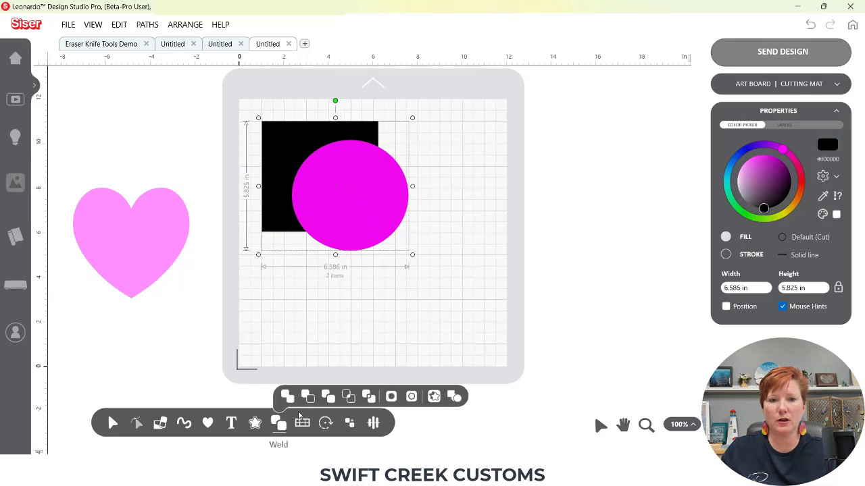
left_click(458, 240)
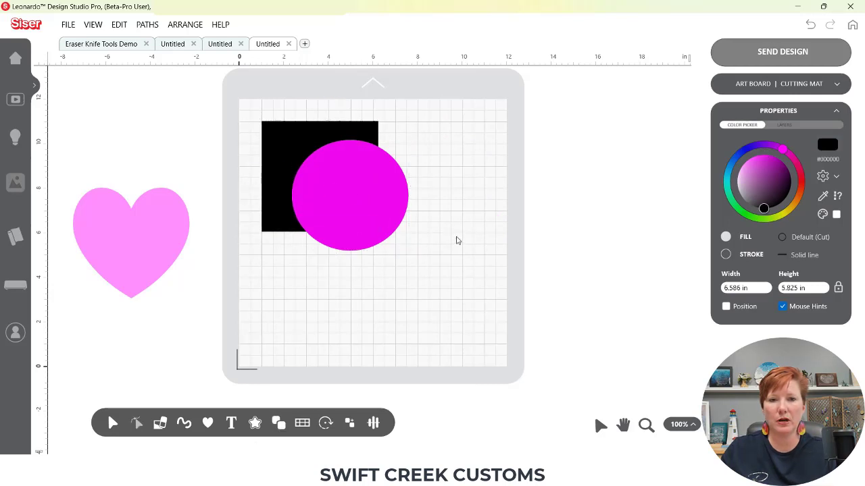
left_click_drag(353, 210, 458, 239)
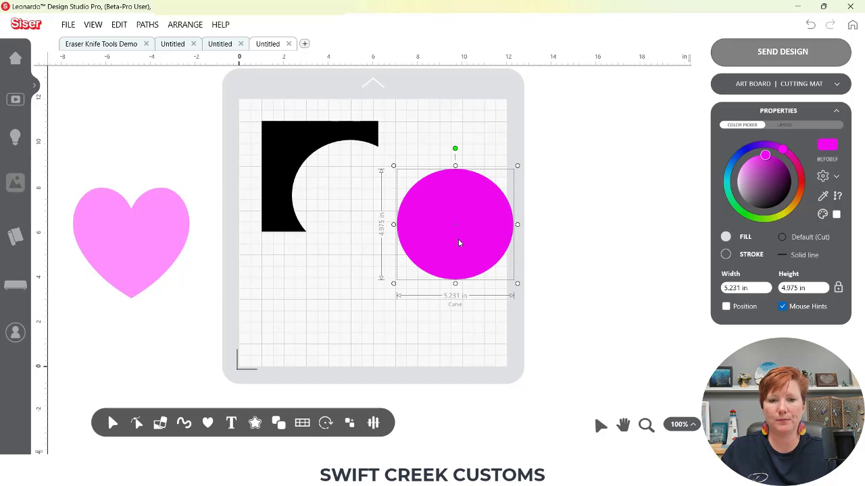
key("ctrl+z")
key("ctrl+z")
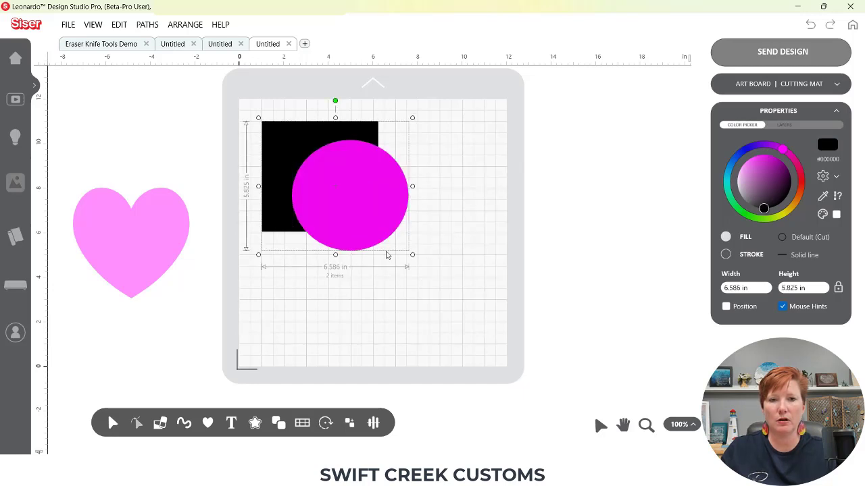
left_click(385, 312)
left_click_drag(352, 212, 452, 239)
key("ctrl+z")
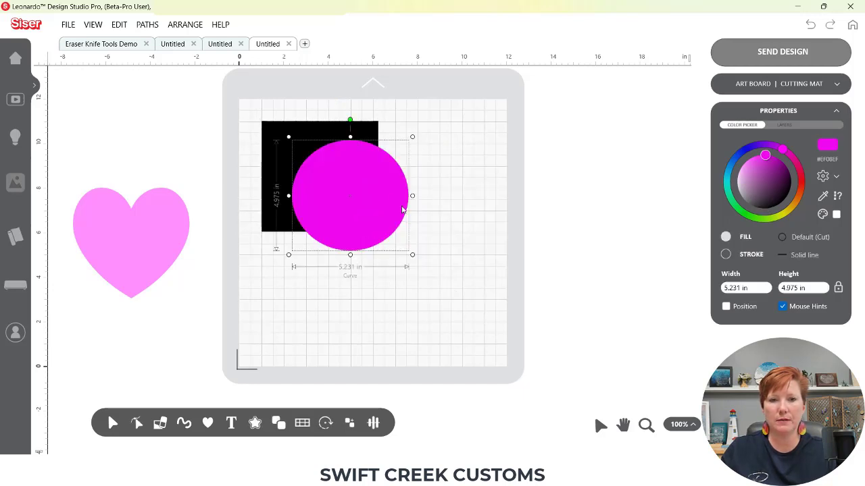
- Try Intersect with only the magenta circle selected, and undo it
mouse_move(279, 422)
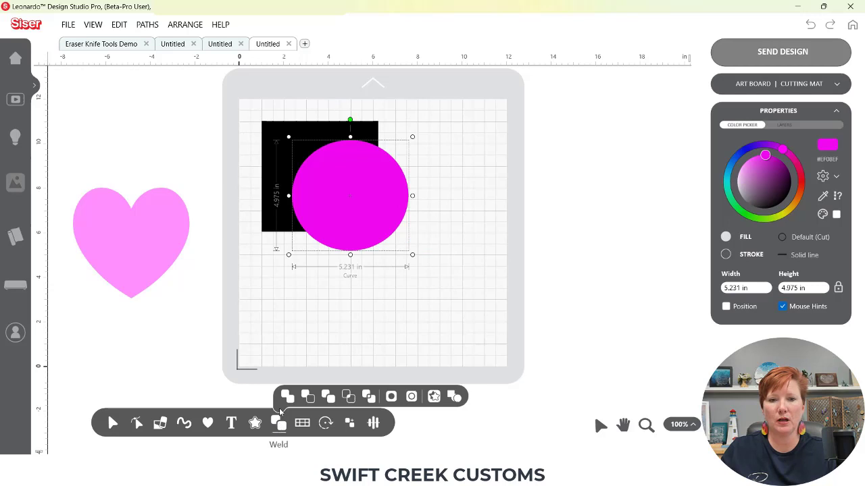
left_click(348, 398)
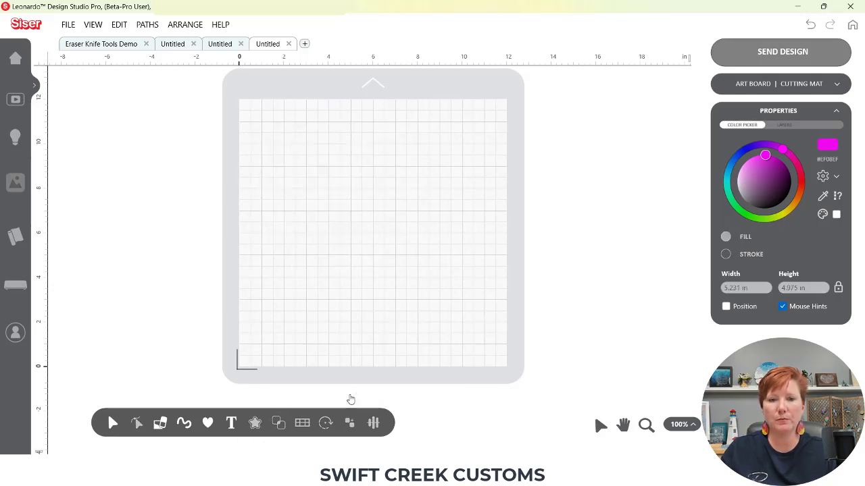
key("ctrl+z")
- Try Intersect on the black square and magenta circle together, and undo it
left_click(339, 303)
left_click_drag(246, 135, 424, 273)
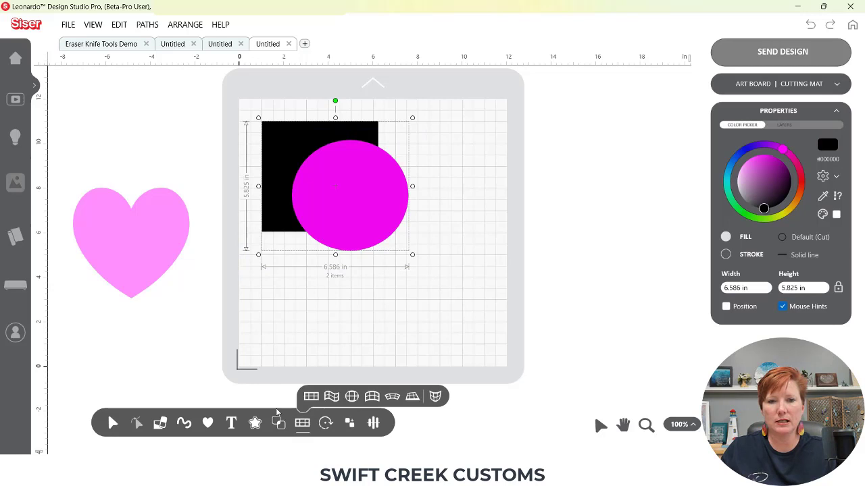
mouse_move(279, 423)
left_click(349, 398)
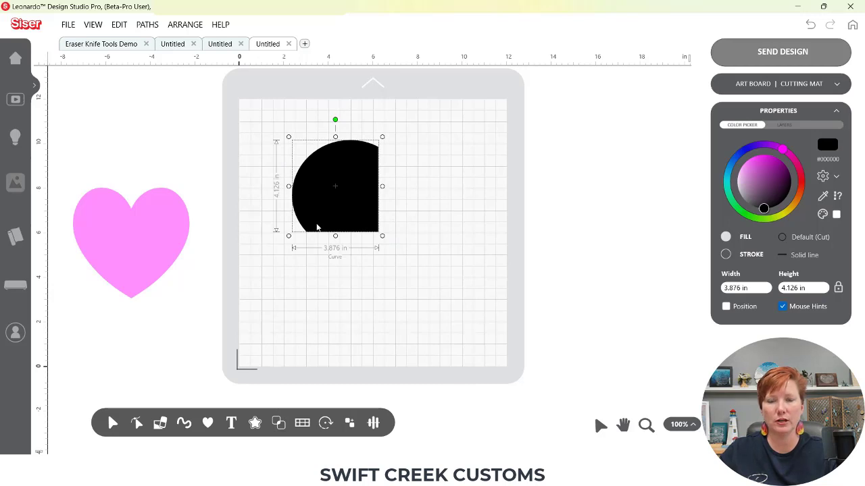
key("ctrl+z")
- Move the heart over the square and circle, and try Intersect on all three shapes
left_click_drag(131, 228, 273, 223)
left_click_drag(228, 86, 391, 255)
mouse_move(279, 424)
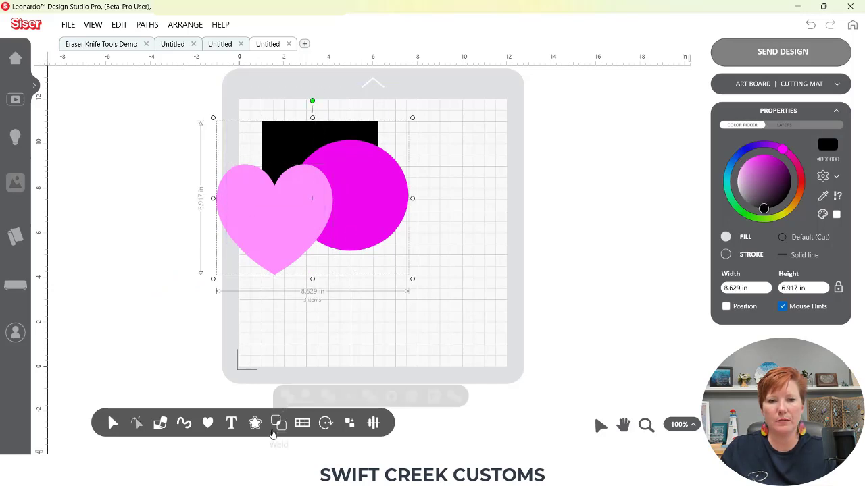
left_click(338, 400)
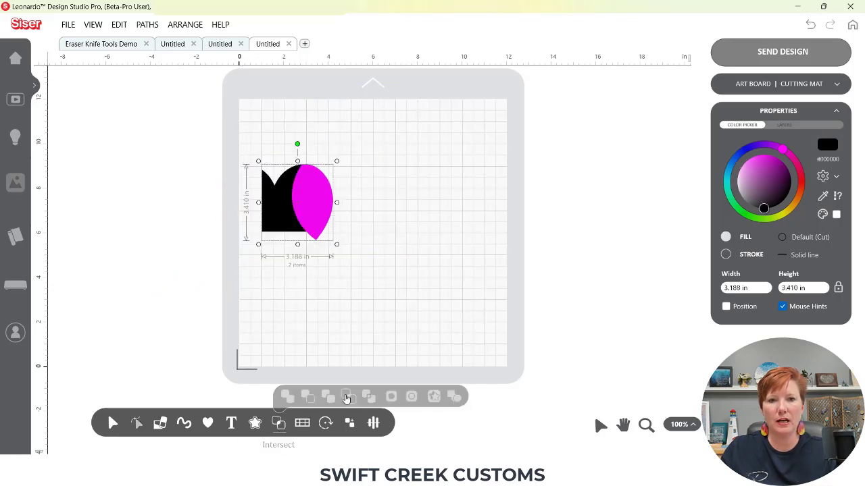
- Pull the magenta and black intersected pieces apart, and undo the moves and the three-shape Intersect
left_click(356, 289)
left_click_drag(320, 218, 364, 214)
left_click(286, 201)
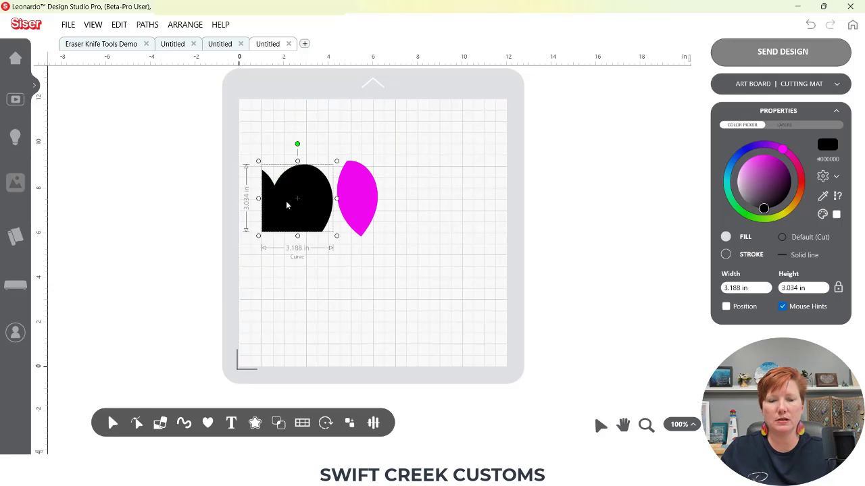
left_click_drag(285, 201, 270, 220)
key("ctrl+z")
key("ctrl+z")
key("ctrl+z")
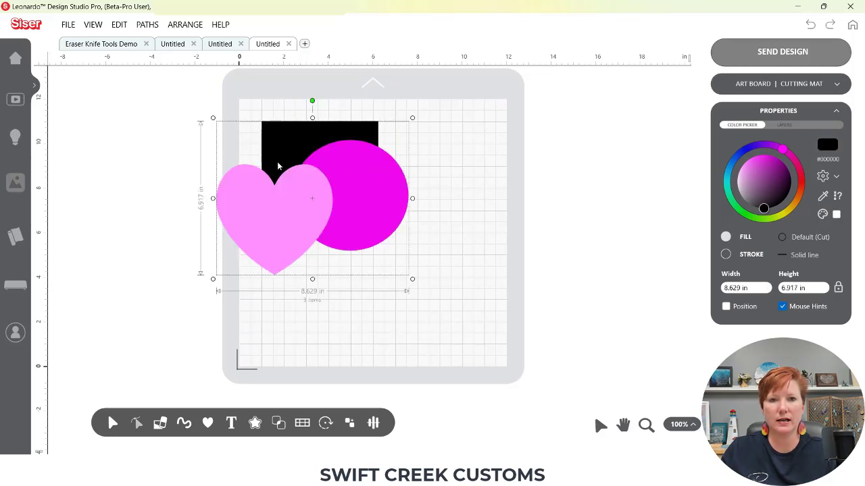
- Move the pink heart back off the other shapes, to the empty area left of the mat
left_click(307, 323)
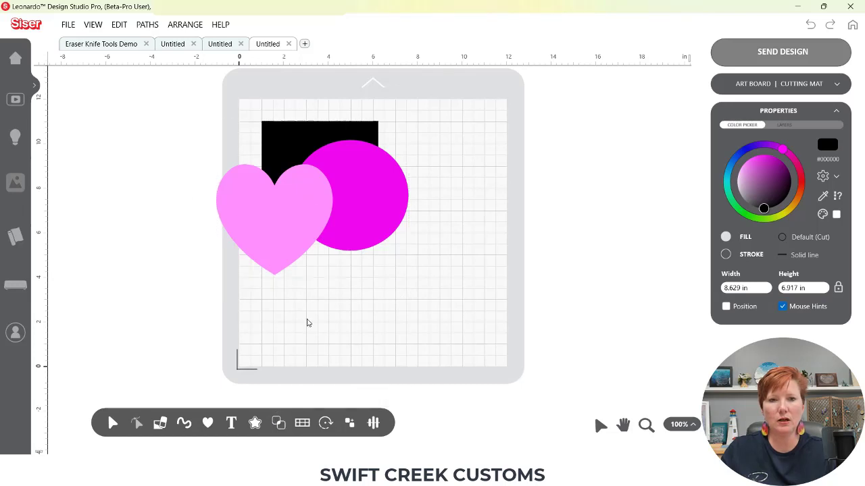
left_click_drag(252, 239, 115, 240)
mouse_move(277, 417)
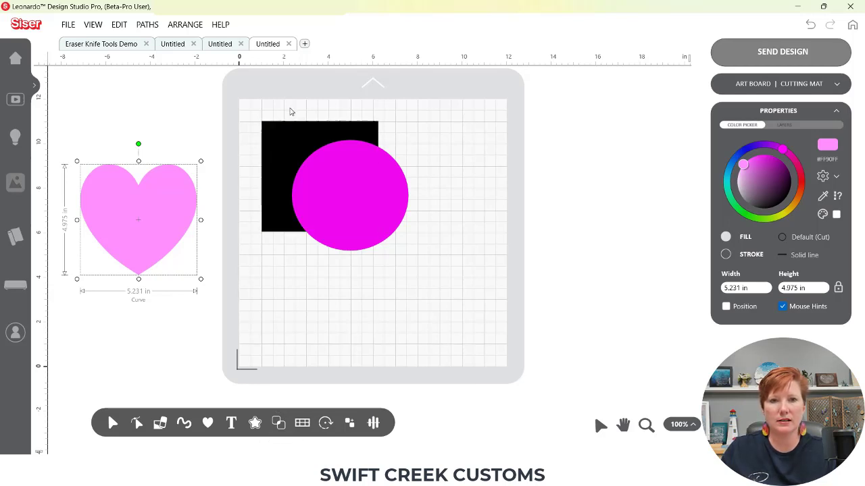
- Apply Slice intersect to the black square and magenta circle, and pull the sliced overlap piece down and to the right
left_click_drag(290, 110, 404, 276)
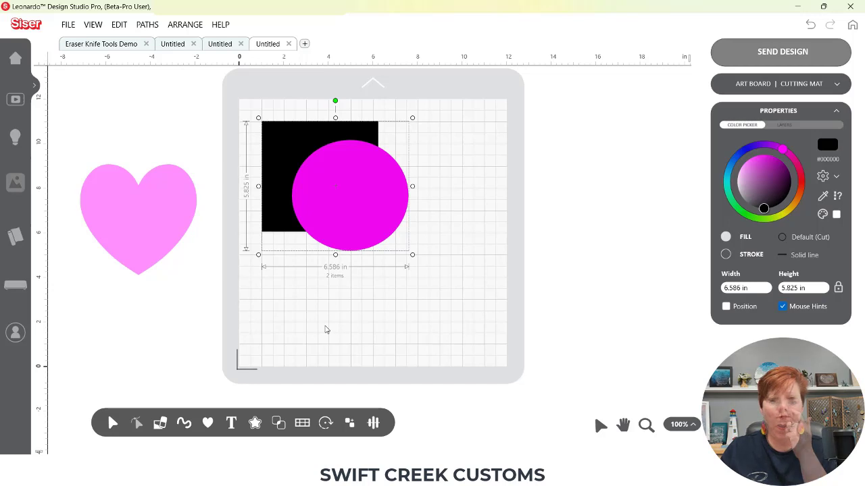
left_click(279, 422)
left_click(369, 397)
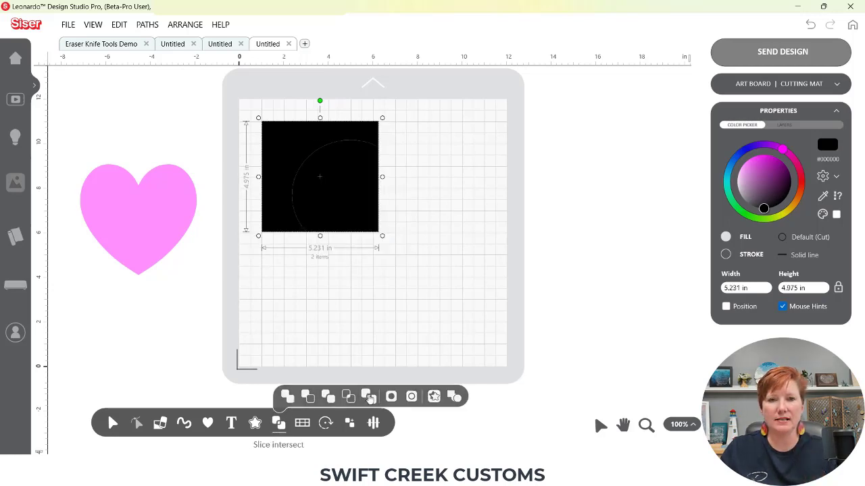
left_click(422, 318)
left_click_drag(371, 218, 400, 237)
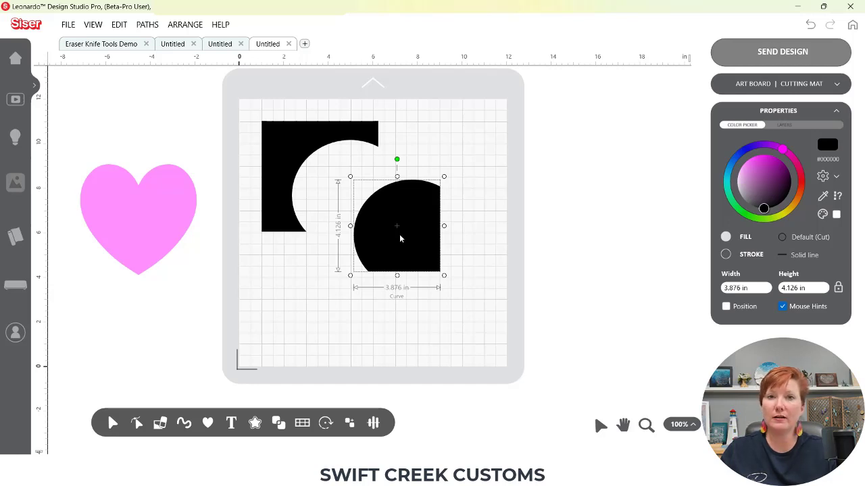
left_click(278, 423)
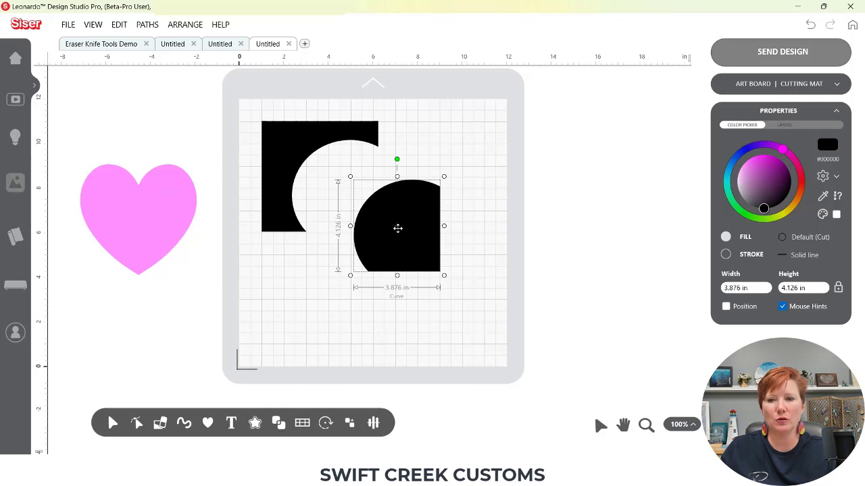
mouse_move(278, 422)
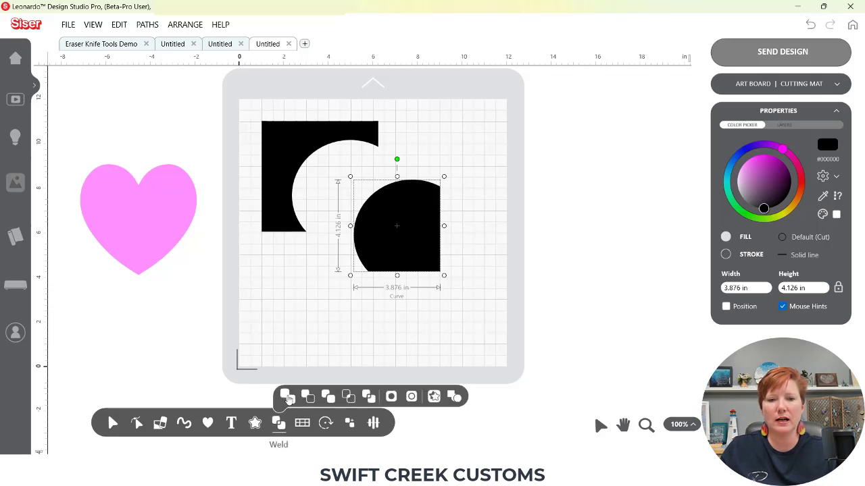
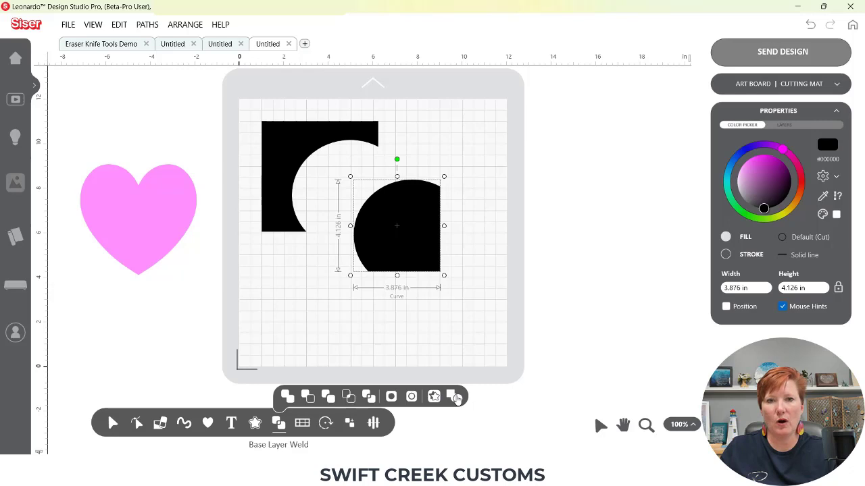
- Create a new blank design and start a text object in it
left_click(305, 44)
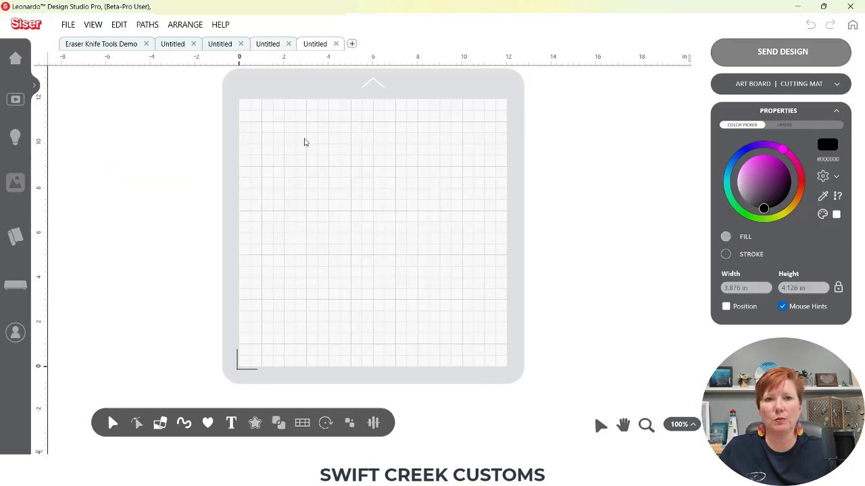
left_click(230, 423)
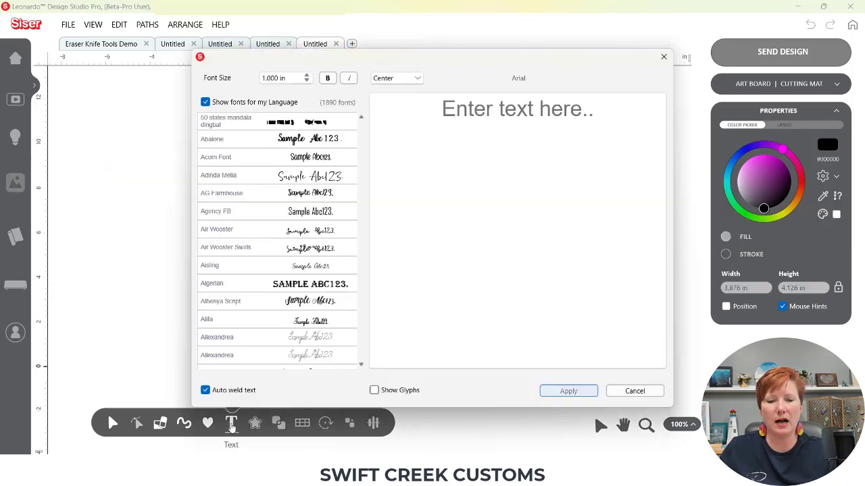
left_click(435, 102)
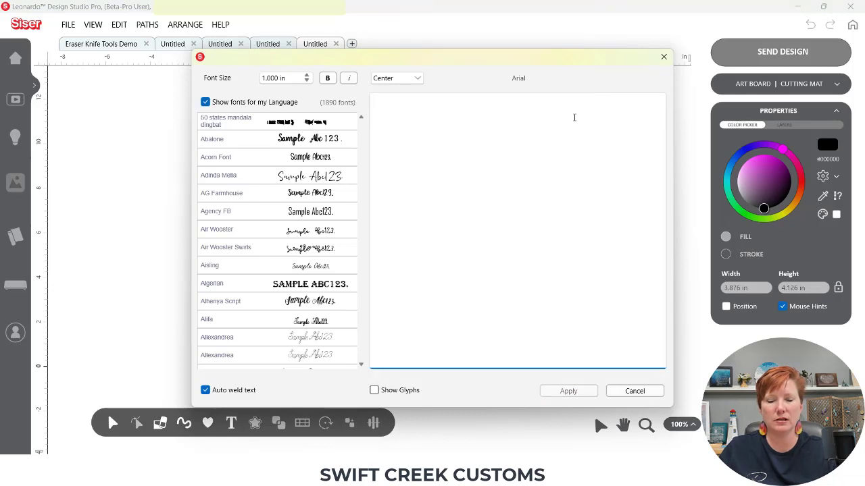
type("HELLO")
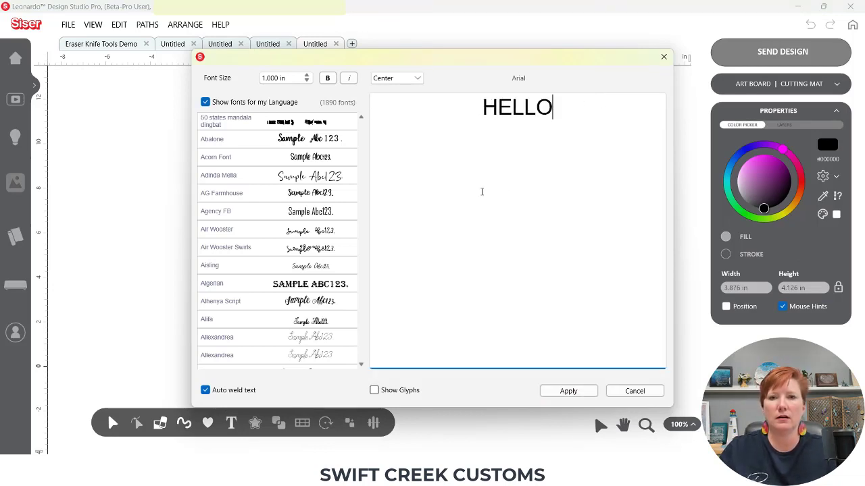
key("BackSpace")
key("BackSpace")
key("BackSpace")
key("BackSpace")
key("BackSpace")
- Replace the sample text with NOPE, NOT and TODAY! on three centered lines, and apply it to the design
type("NOP")
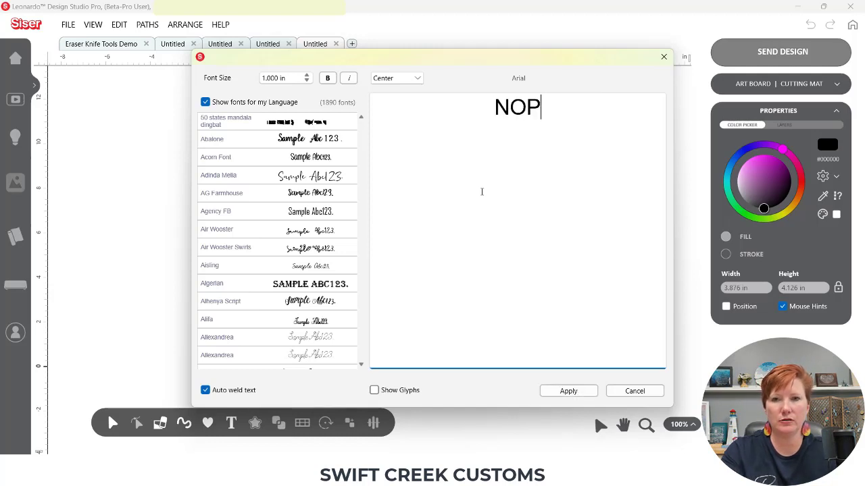
type("E")
key("Return")
type("NOT")
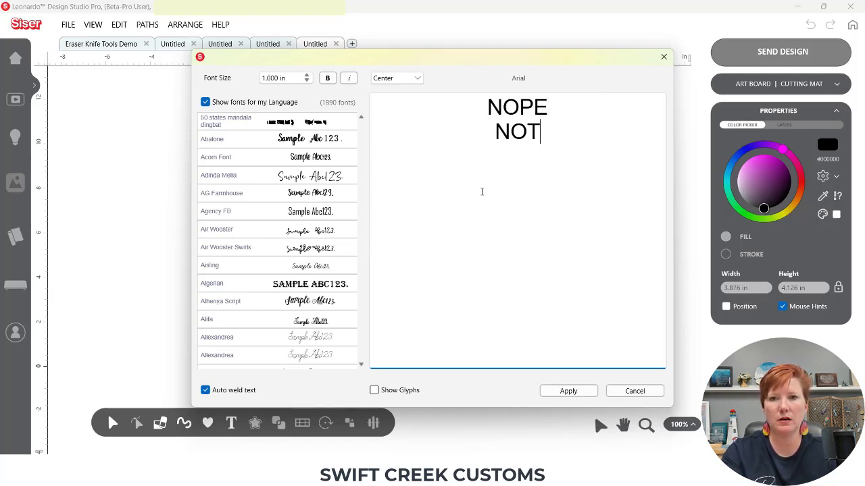
key("Return")
type("TODAY")
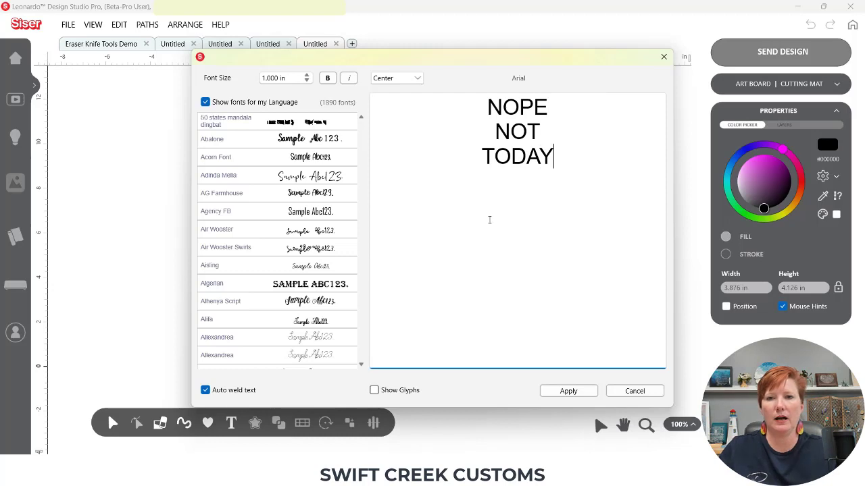
type("!")
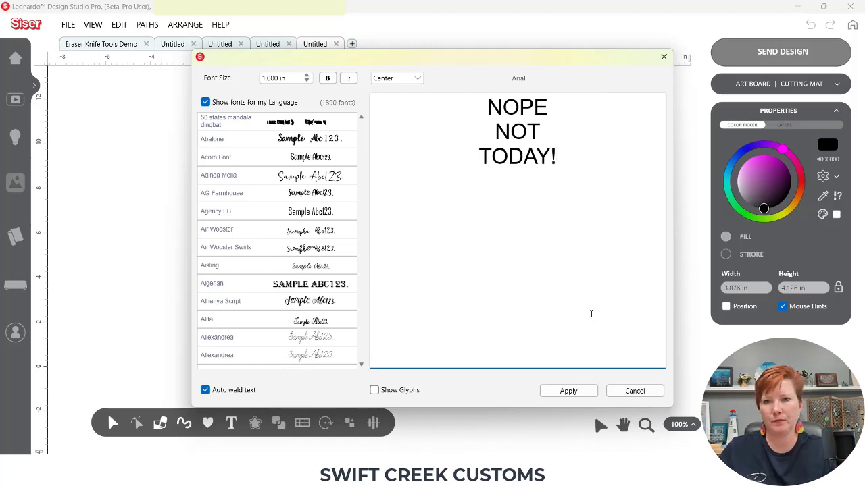
left_click(574, 392)
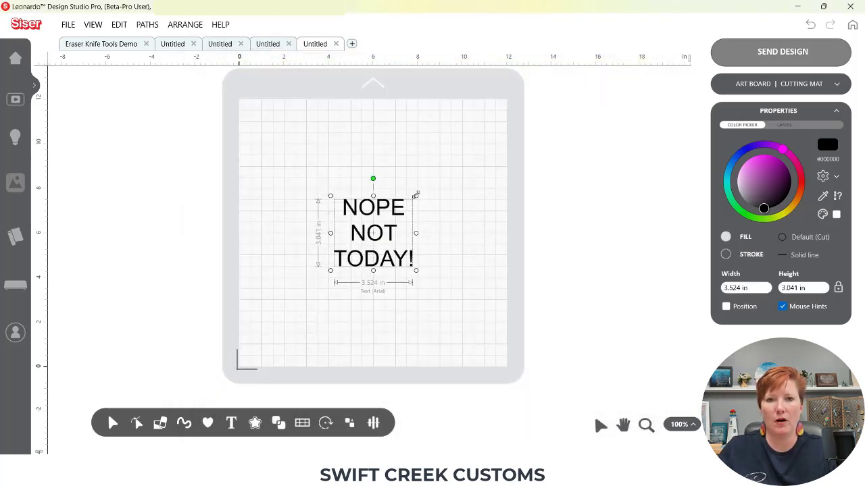
- Enlarge the three-line text to about 9.4 by 8.1 in and reposition it on the mat
left_click_drag(416, 195, 466, 154)
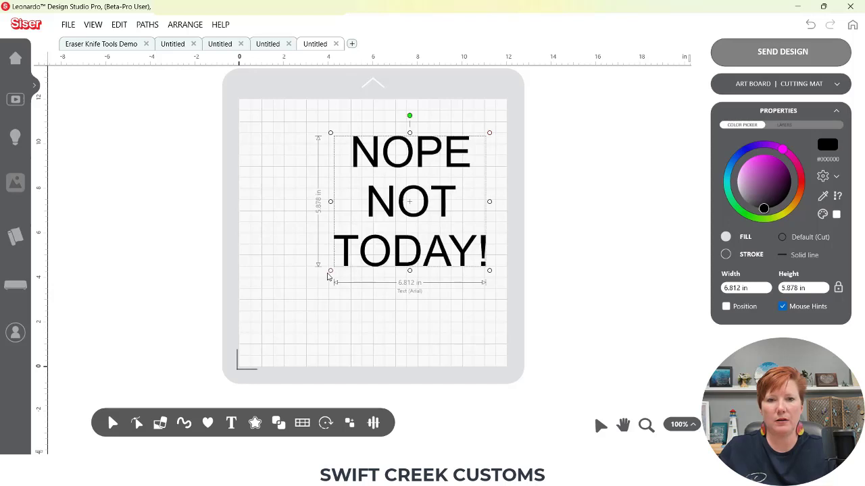
left_click_drag(330, 272, 272, 320)
left_click_drag(350, 283, 333, 264)
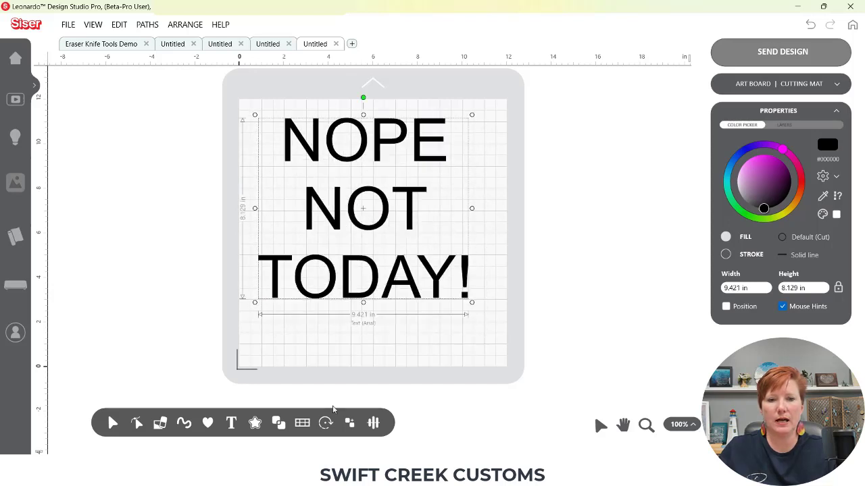
- Apply a Mesh warp to the text and bend its lower edge upward into an arch
left_click(302, 424)
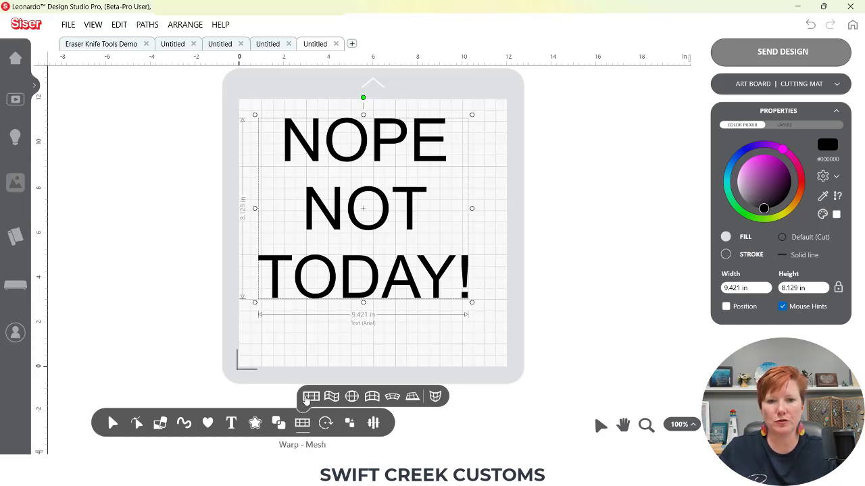
left_click(311, 397)
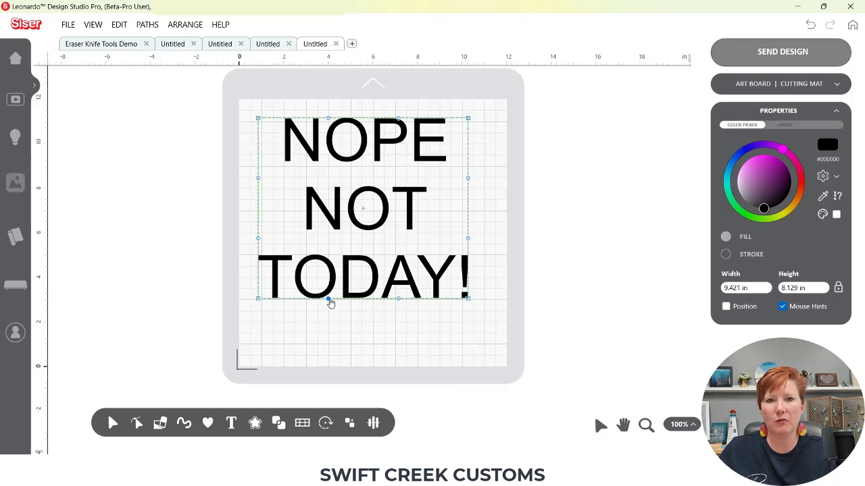
left_click_drag(331, 304, 329, 256)
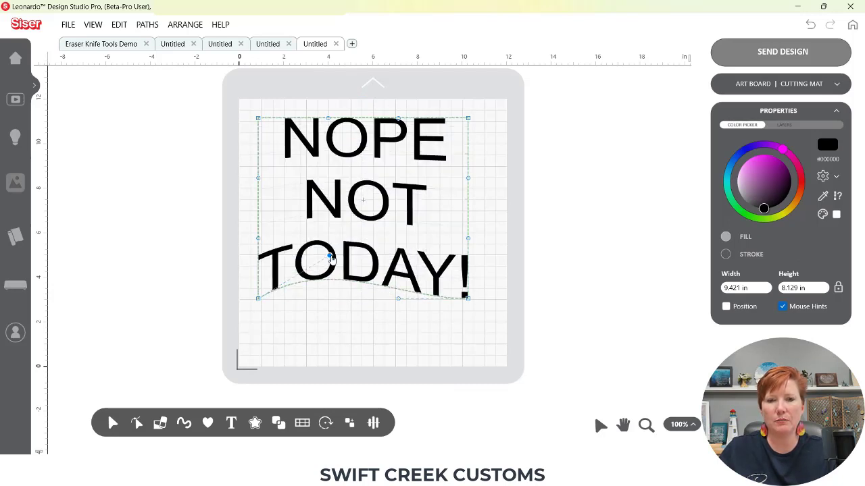
left_click_drag(398, 302, 406, 214)
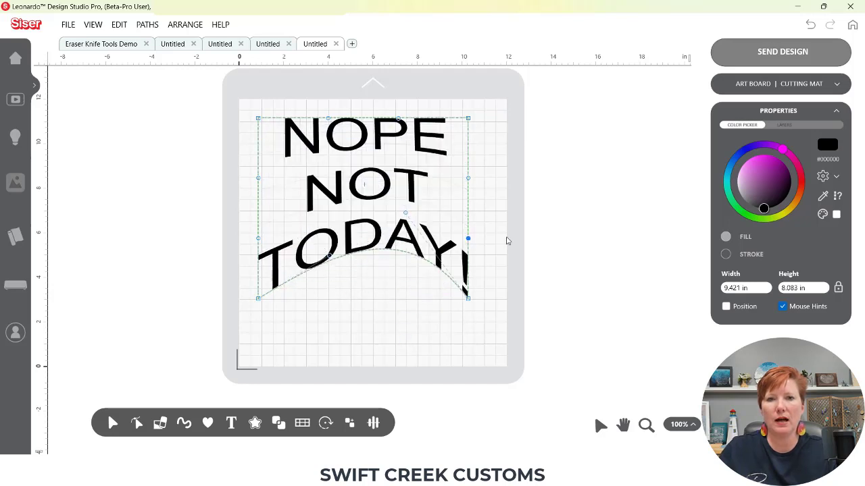
- Reshape the mesh's upper edge into a wave and curve its left edge
left_click_drag(398, 119, 398, 154)
left_click_drag(329, 118, 314, 87)
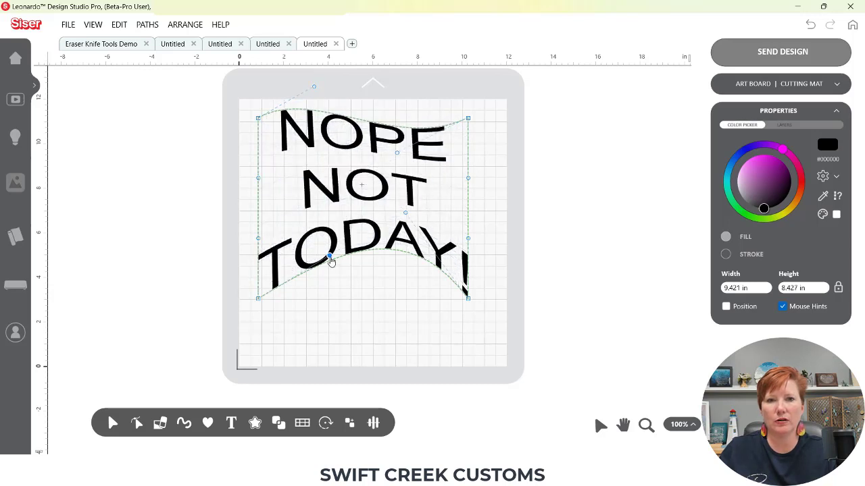
left_click_drag(263, 237, 284, 238)
left_click_drag(257, 177, 254, 203)
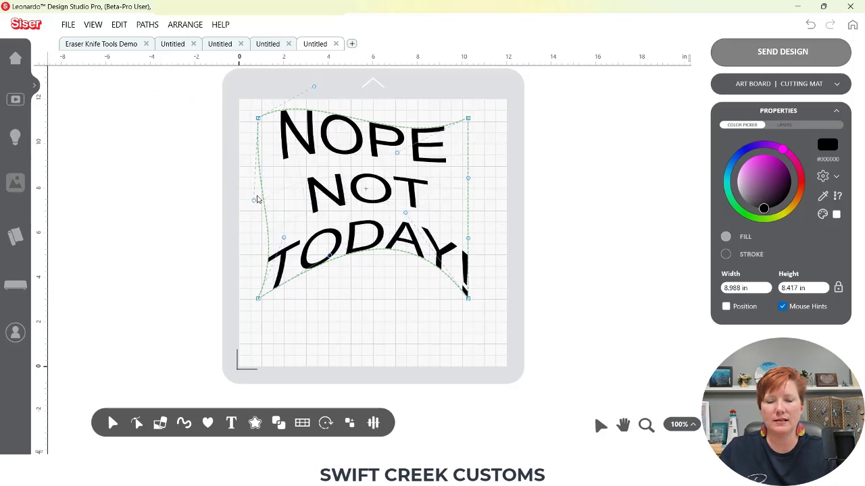
- Undo all the mesh handle adjustments
key("ctrl+z")
key("ctrl+z")
key("ctrl+z")
key("ctrl+z")
key("ctrl+z")
key("ctrl+z")
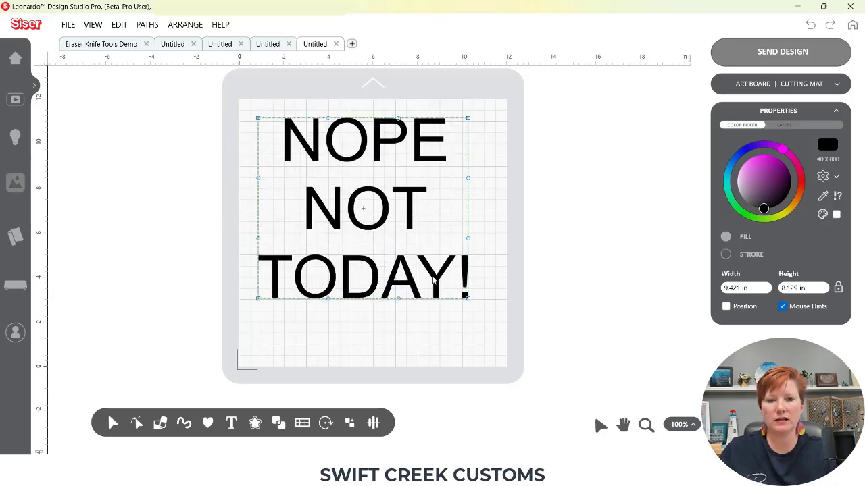
- Apply a Flag warp to the text and adjust the wave handles of its upper and lower edges
left_click(302, 423)
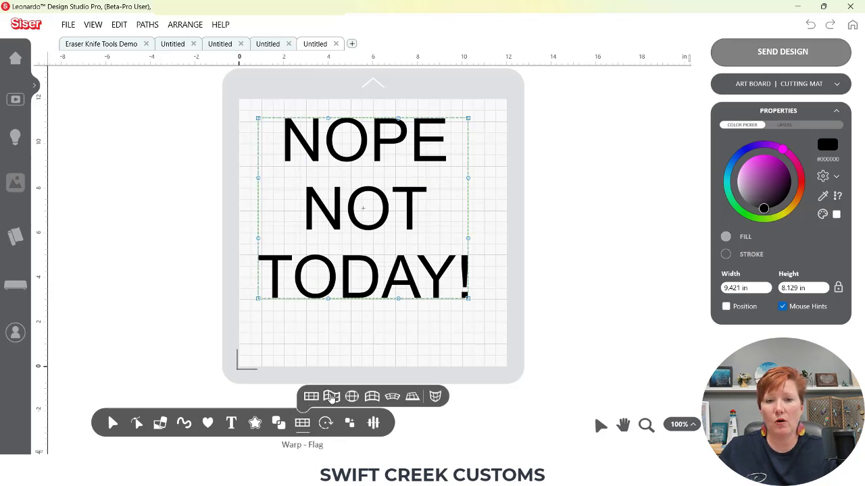
left_click(331, 397)
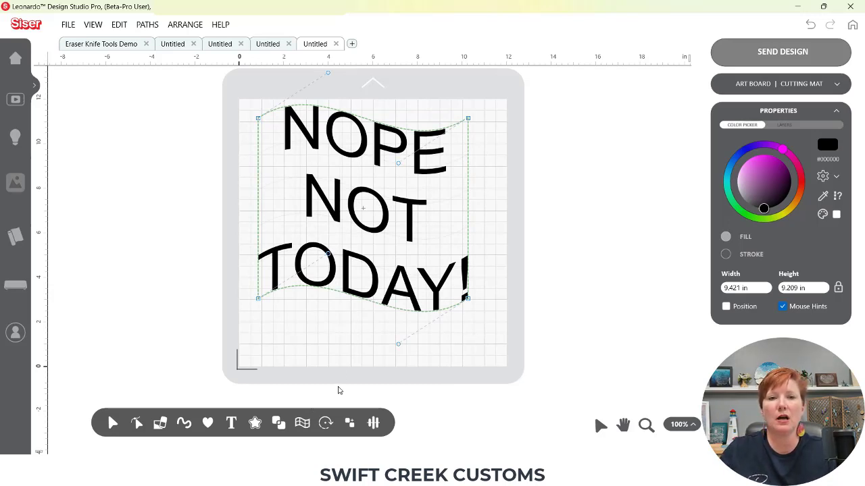
left_click_drag(398, 165, 397, 179)
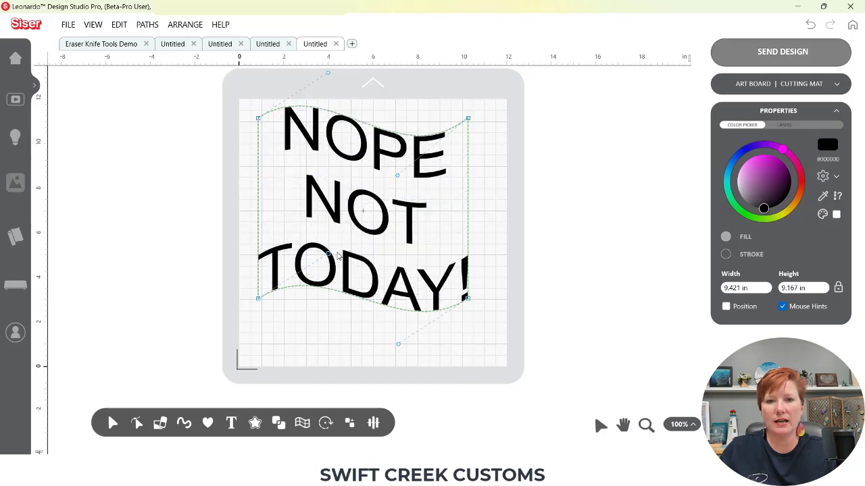
left_click_drag(327, 254, 324, 230)
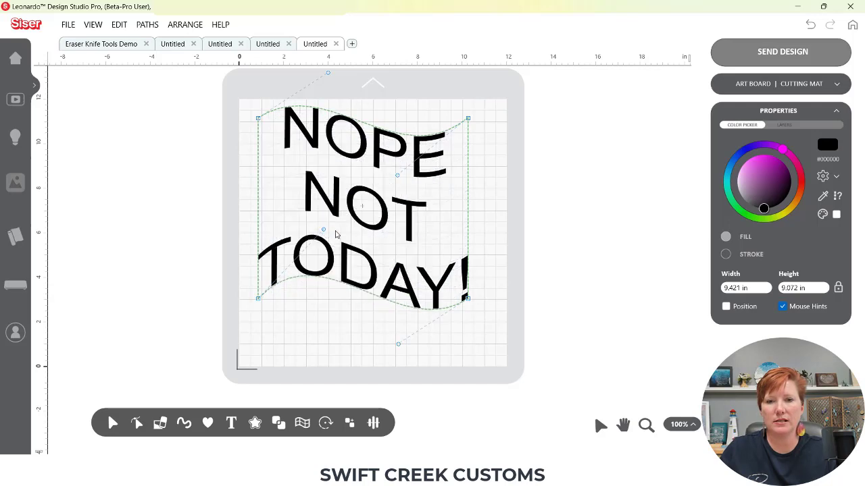
mouse_move(399, 345)
left_mouse_down()
mouse_move(434, 323)
mouse_move(395, 350)
mouse_move(396, 341)
left_mouse_up()
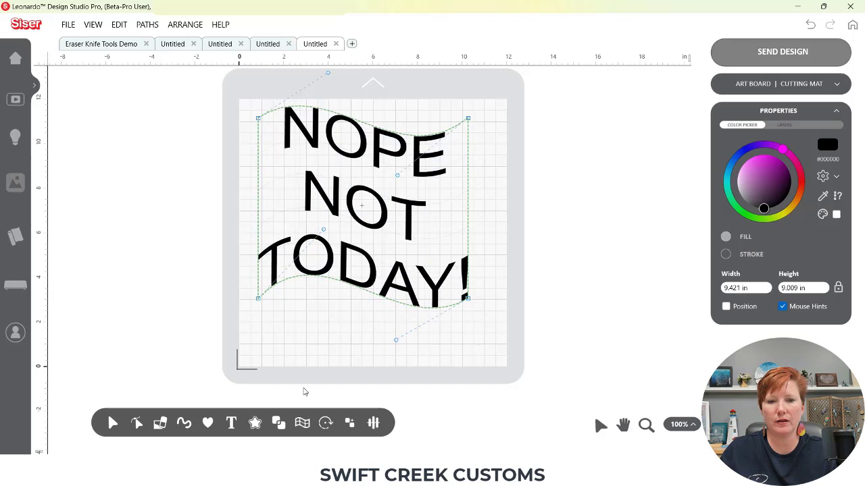
- Undo the flag handle adjustments and the Flag warp
key("ctrl+z")
key("ctrl+z")
key("ctrl+z")
key("ctrl+z")
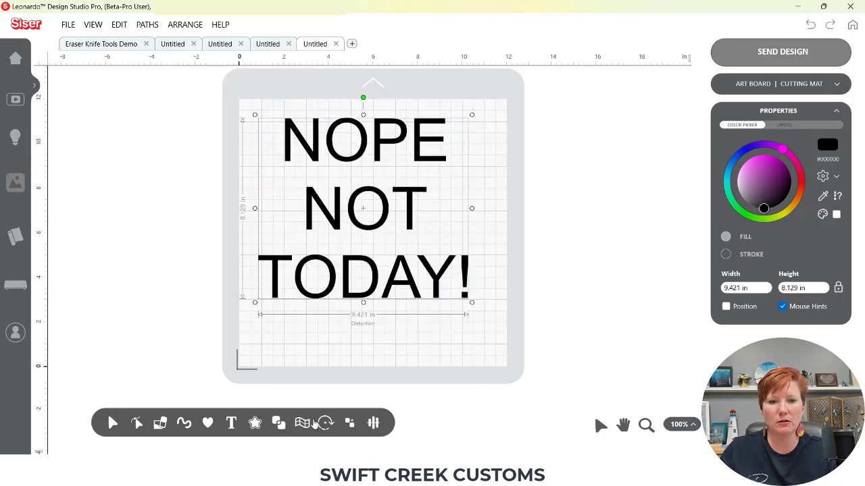
- Warp the text into a circular shape with a slightly adjusted lower curve handle, and undo the warp
mouse_move(302, 431)
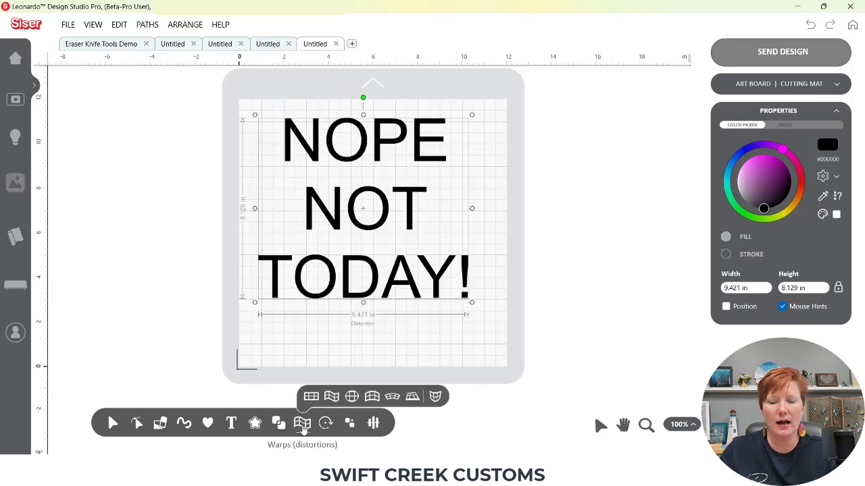
left_click(352, 397)
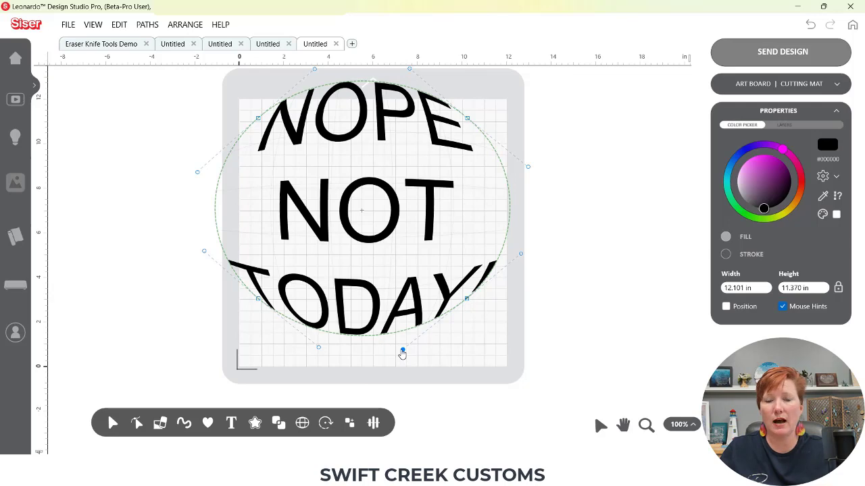
mouse_move(403, 351)
left_mouse_down()
mouse_move(384, 247)
mouse_move(391, 350)
left_mouse_up()
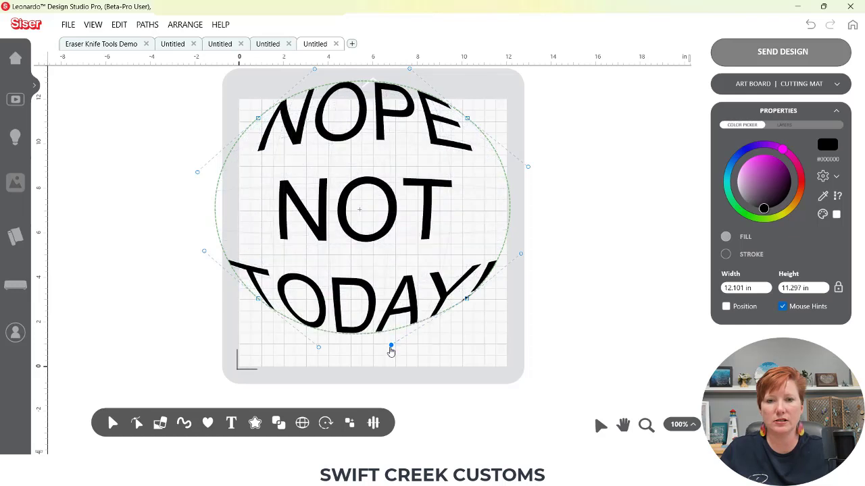
key("ctrl+z")
key("ctrl+z")
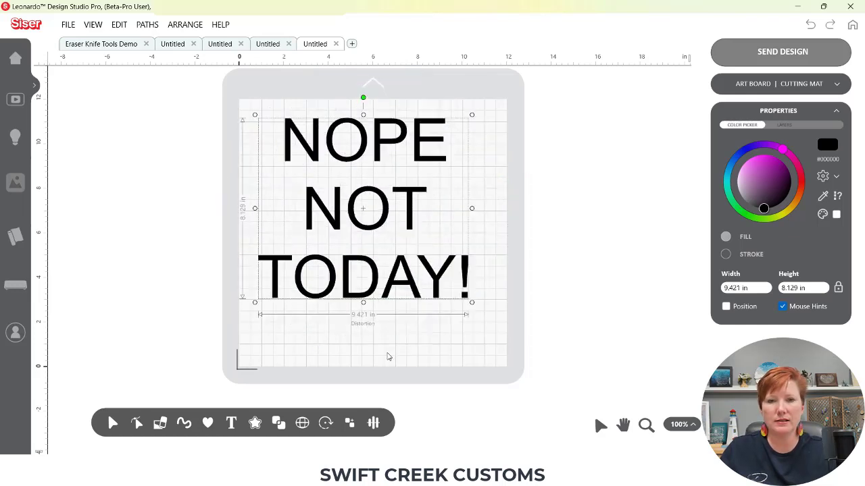
- Apply the arch-shaped warp to the text, bow its lower edge downward, and flatten its upper edge
left_click(302, 423)
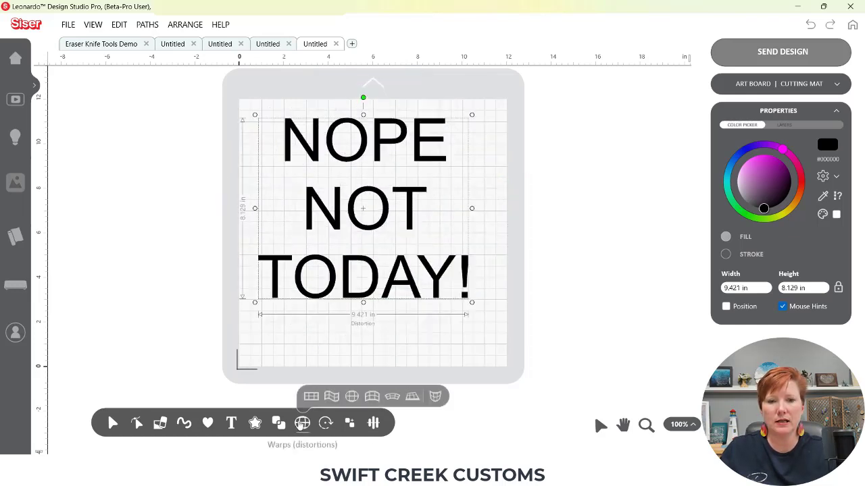
left_click(372, 397)
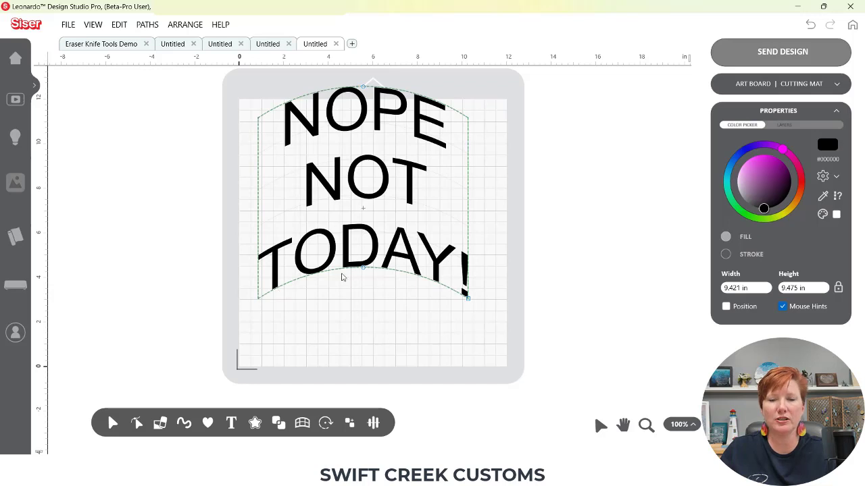
left_click_drag(363, 268, 363, 363)
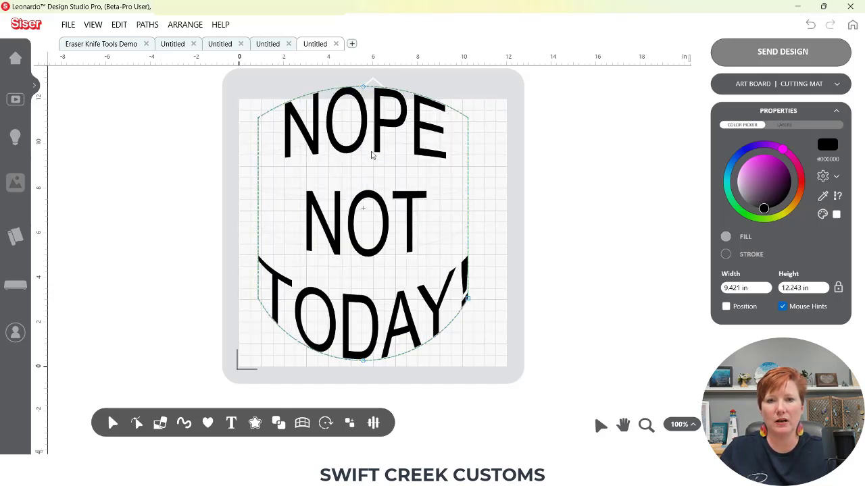
left_click_drag(363, 86, 364, 119)
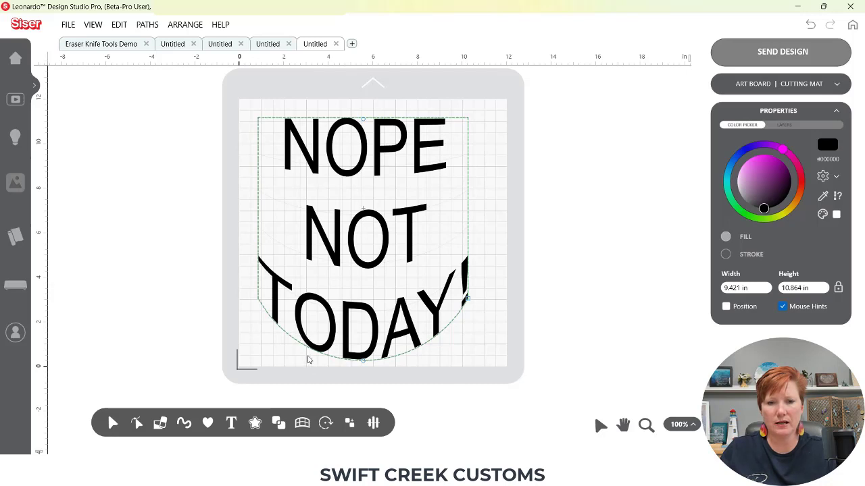
- Undo the arch-shaped warp and its edge adjustments
key("ctrl+z")
key("ctrl+z")
key("ctrl+z")
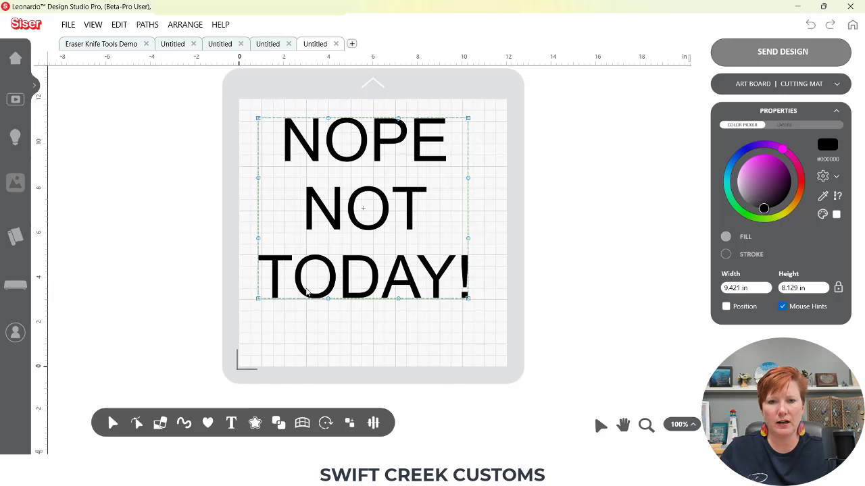
- Try the arch-shaped warp on the text again, and return it to plain, unwarped text
left_click(302, 424)
mouse_move(302, 425)
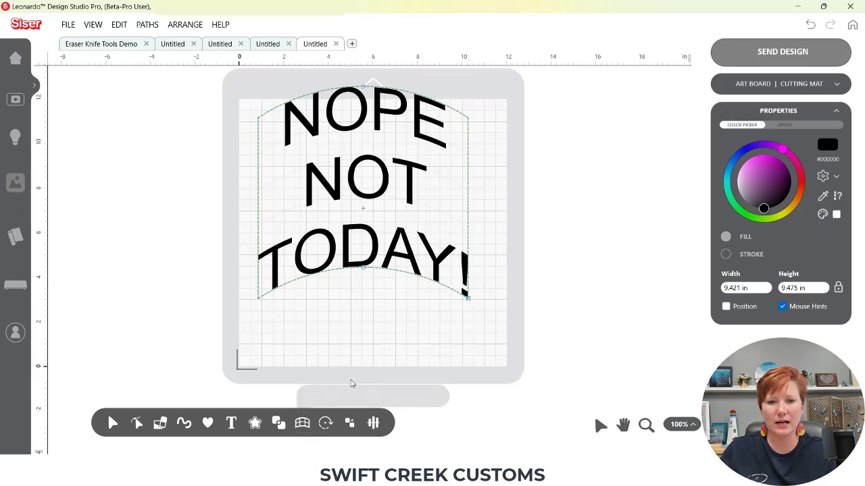
left_click(302, 423)
left_click(312, 402)
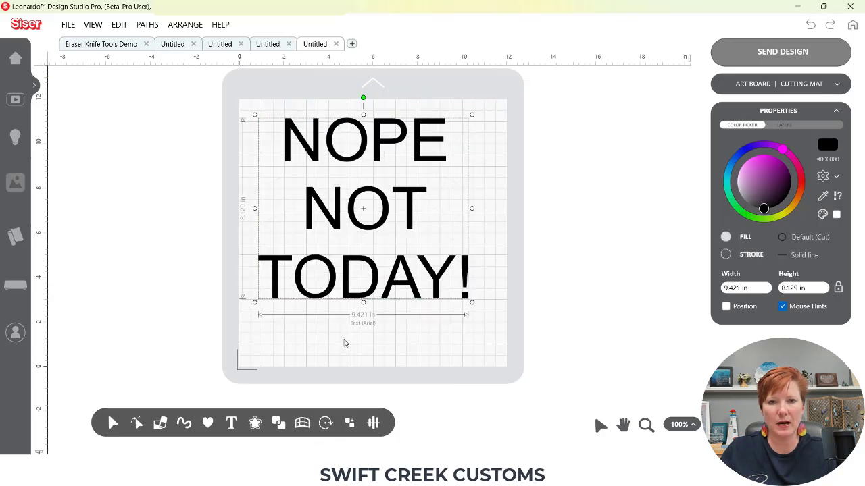
- Change the font of the NOPE NOT TODAY! text to Broklyn Script
double_click(343, 276)
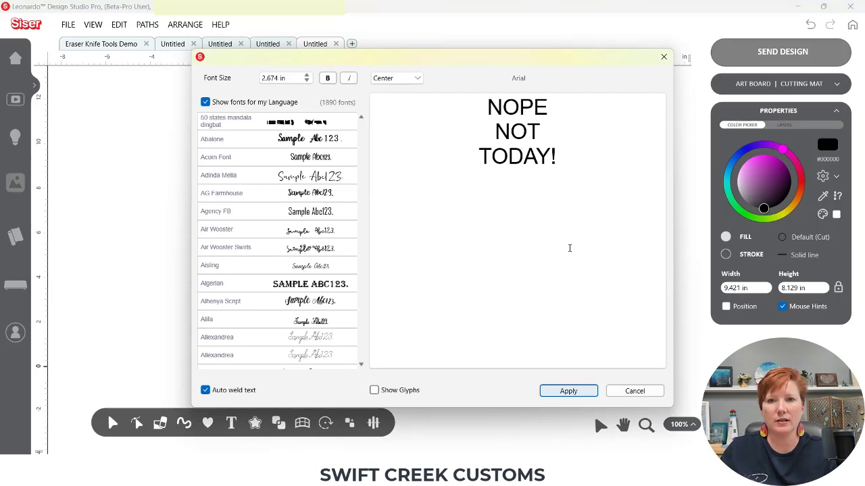
left_click_drag(362, 124, 365, 167)
left_click(310, 131)
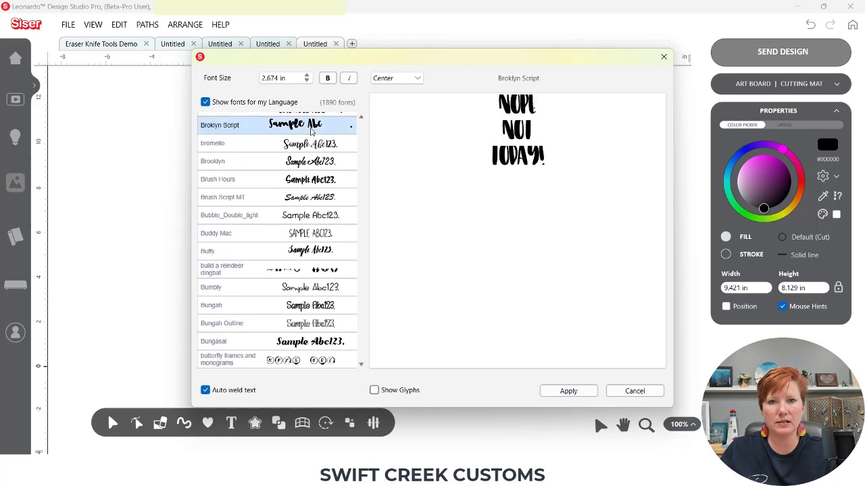
left_click(568, 392)
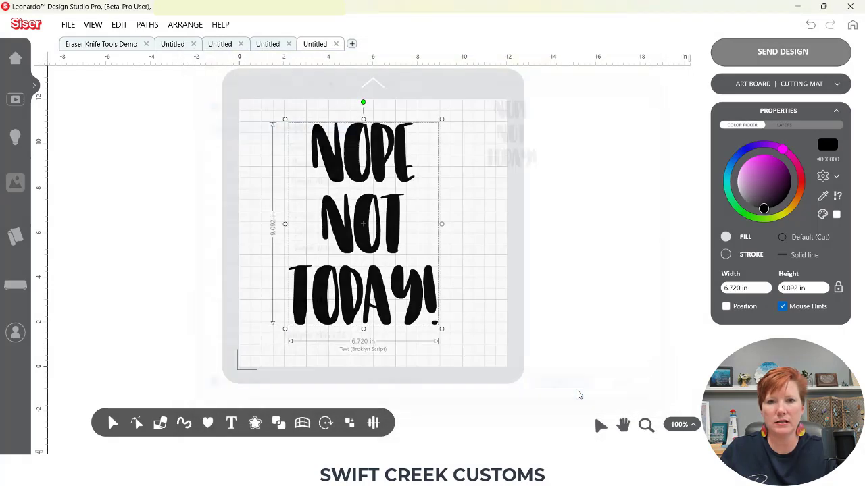
- Nudge the text slightly up and apply the warp that bends all three lines along concentric circle guides
left_click_drag(410, 289, 412, 286)
left_click(302, 424)
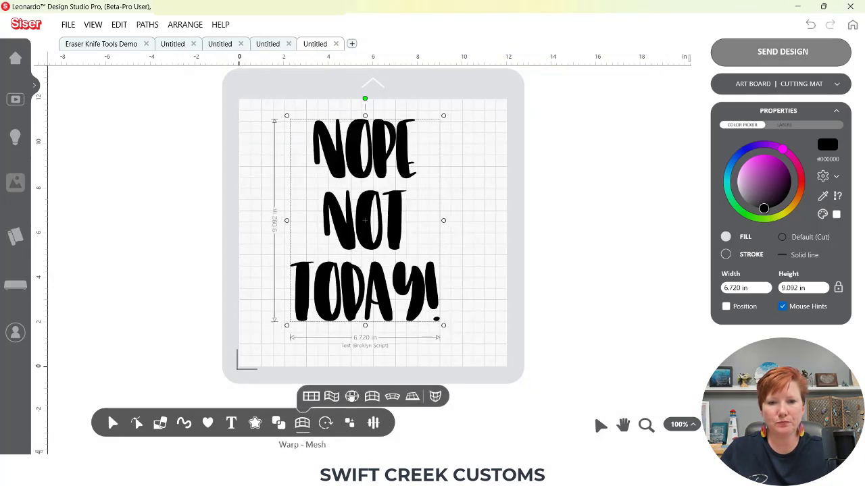
left_click(397, 396)
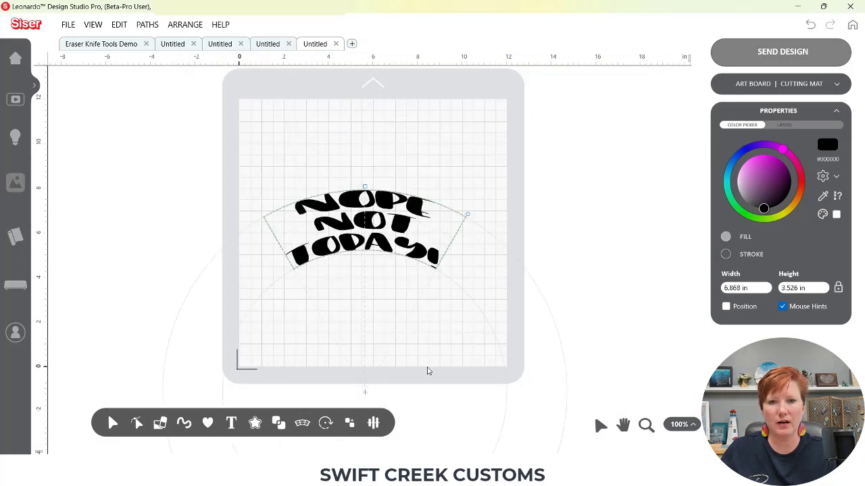
left_click(302, 424)
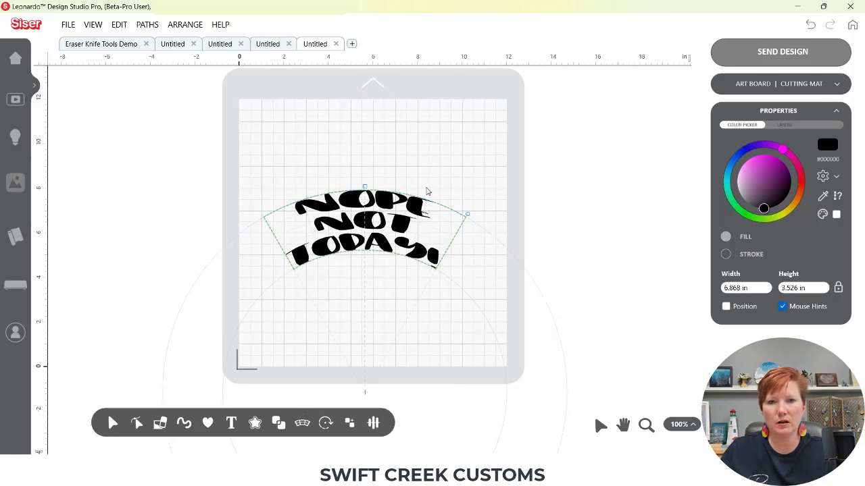
- Reopen the warped text's circle guides and move their shared centre up so the text sits at the mat's upper edge
left_click_drag(535, 238, 543, 154)
left_click(414, 141)
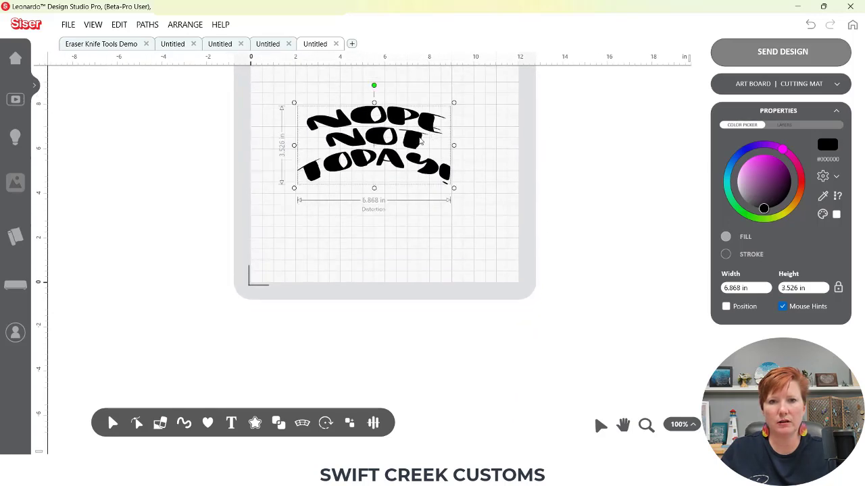
double_click(420, 140)
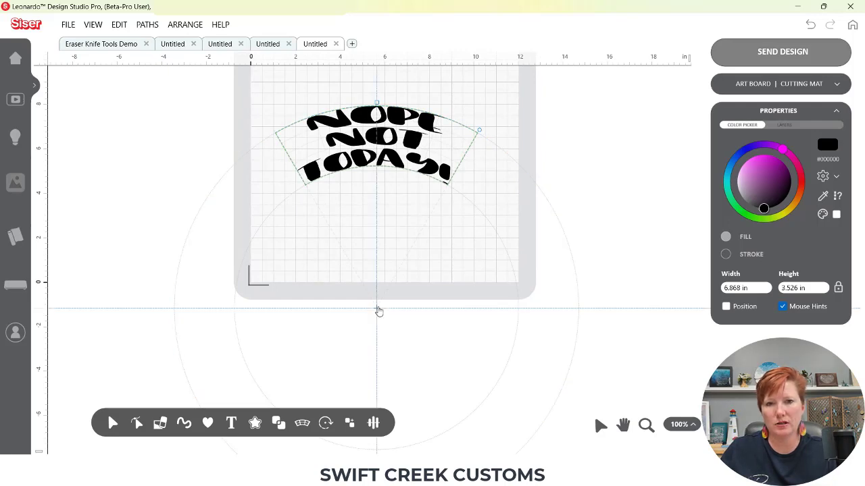
left_click_drag(378, 309, 381, 193)
left_click_drag(376, 238, 377, 393)
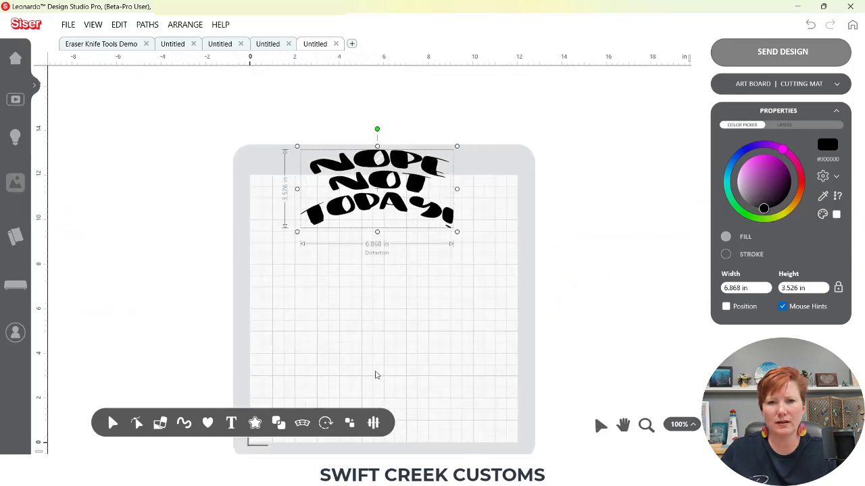
- Narrow the arc that the warped text spans, and swing the text along its circle to the left and back
double_click(394, 209)
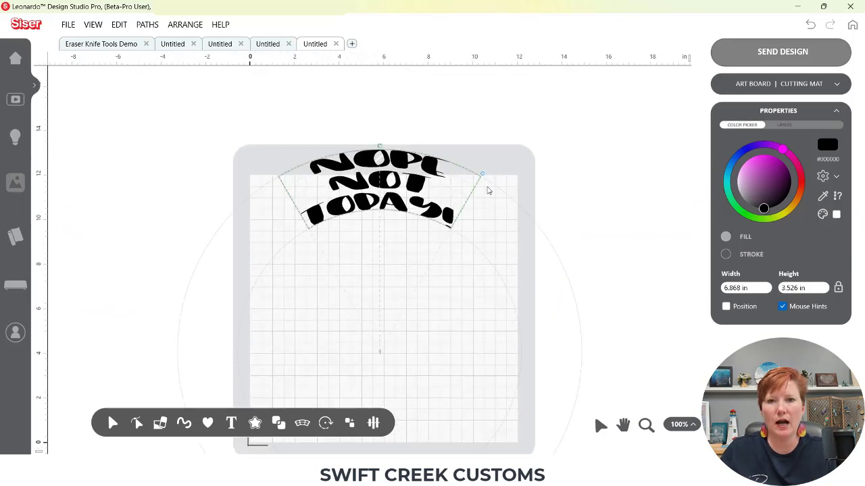
left_click_drag(480, 176, 440, 168)
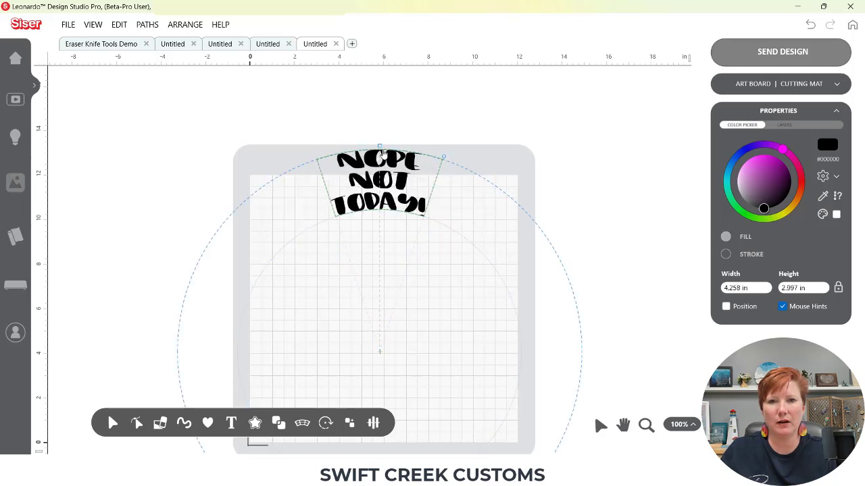
mouse_move(381, 148)
left_mouse_down()
mouse_move(381, 168)
mouse_move(358, 159)
mouse_move(370, 150)
mouse_move(477, 171)
mouse_move(384, 146)
left_mouse_up()
left_click_drag(306, 162, 375, 163)
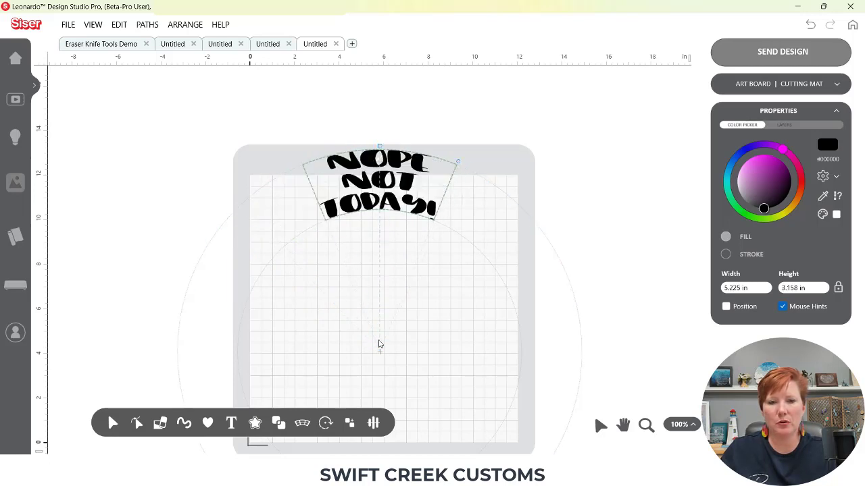
- Undo the concentric-circle warp and all its adjustments to restore the plain text
mouse_move(302, 423)
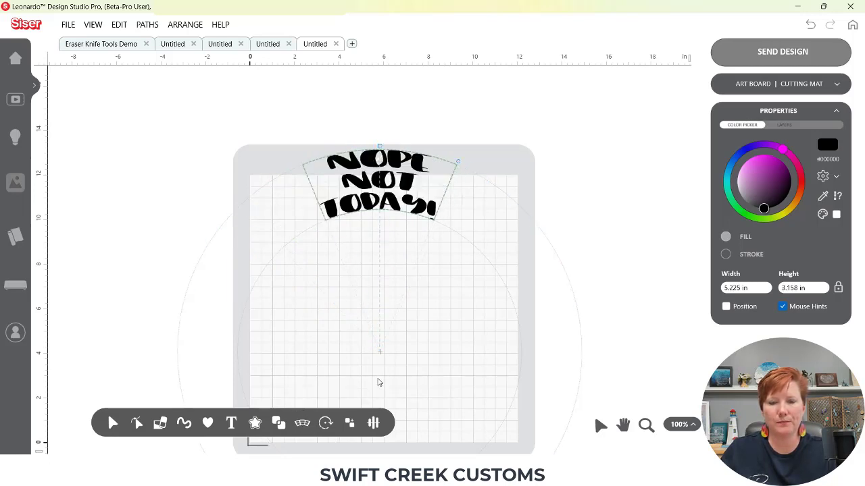
key("ctrl+z")
key("ctrl+z")
key("ctrl+z")
key("ctrl+z")
key("ctrl+z")
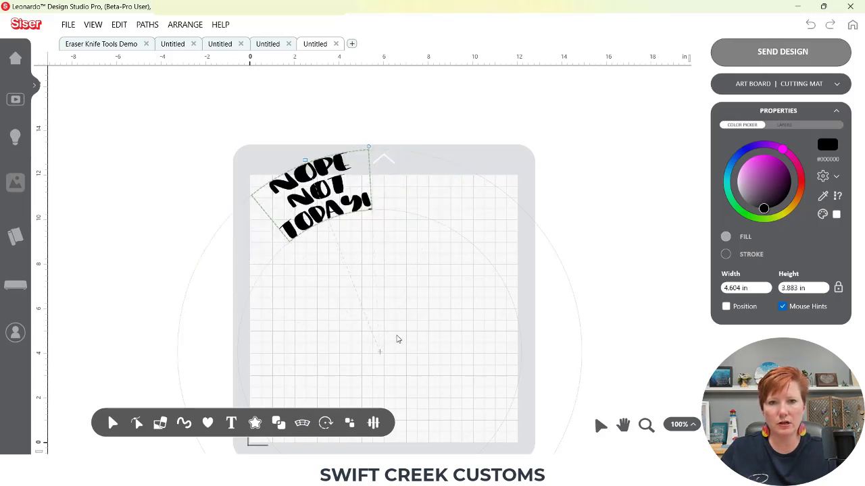
key("ctrl+z")
key("ctrl+z")
key("ctrl+z")
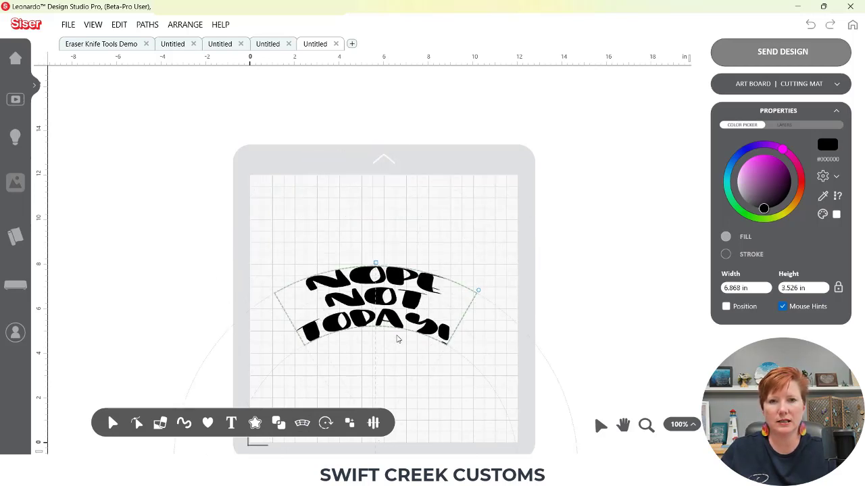
- Apply the 3D warp to the text, try pulling its two right-hand corners inward, and undo the corner changes
left_click_drag(538, 306, 546, 230)
left_click(304, 423)
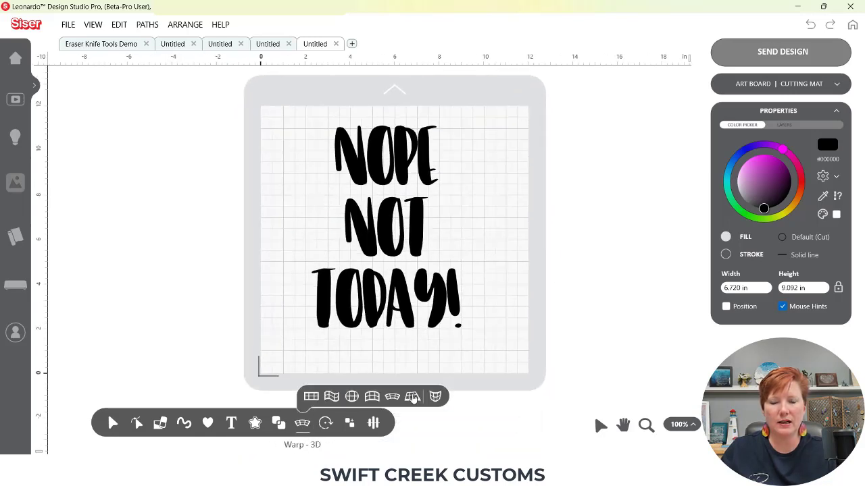
left_click(412, 398)
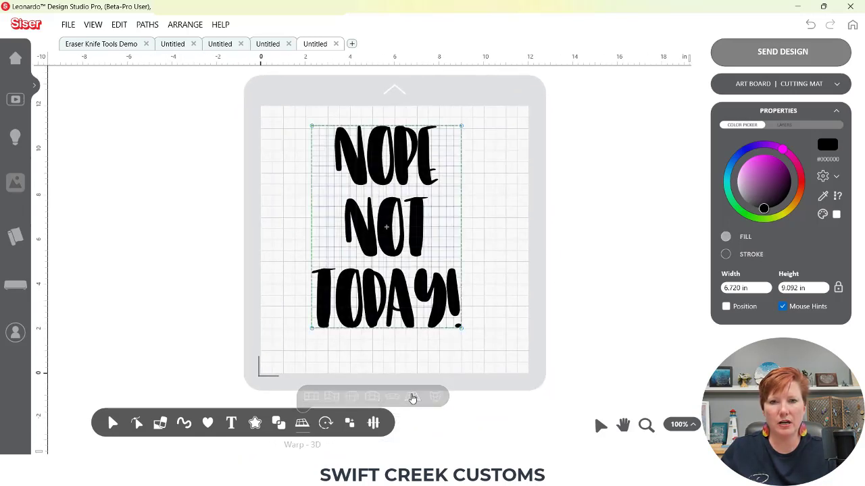
left_click_drag(462, 333, 443, 275)
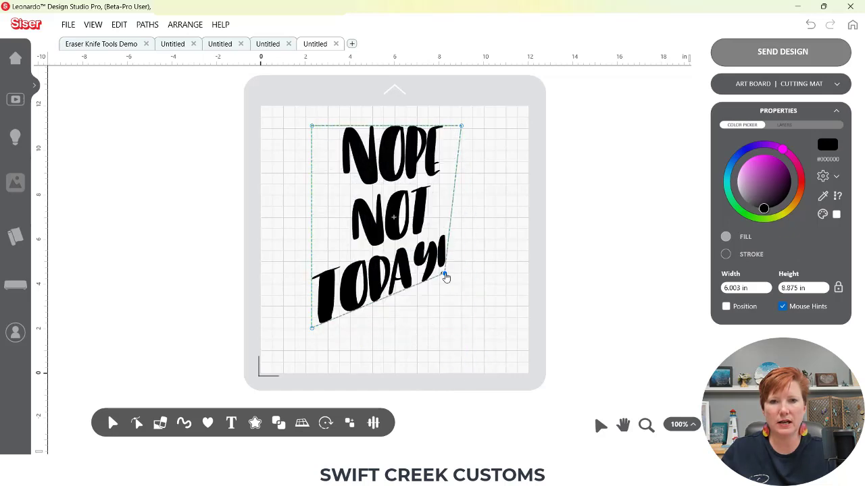
left_click_drag(464, 133, 443, 170)
key("ctrl+z")
key("ctrl+z")
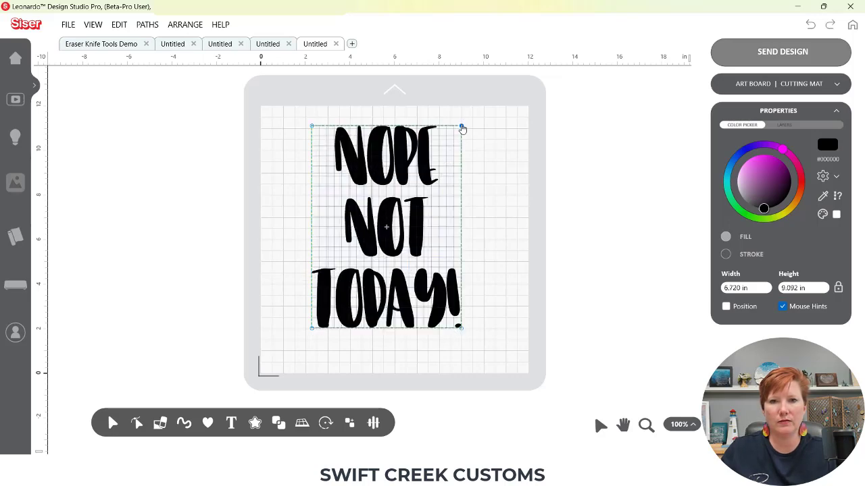
- Taper the text into a trapezoid by moving its upper corners inward and its lower corners outward
left_click_drag(461, 126, 419, 125)
left_click_drag(322, 132, 356, 126)
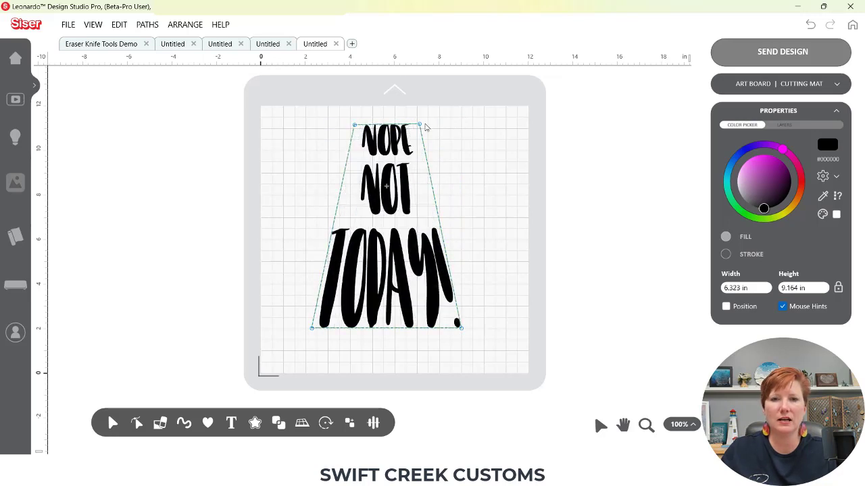
left_click_drag(462, 334, 511, 332)
left_click_drag(312, 329, 284, 330)
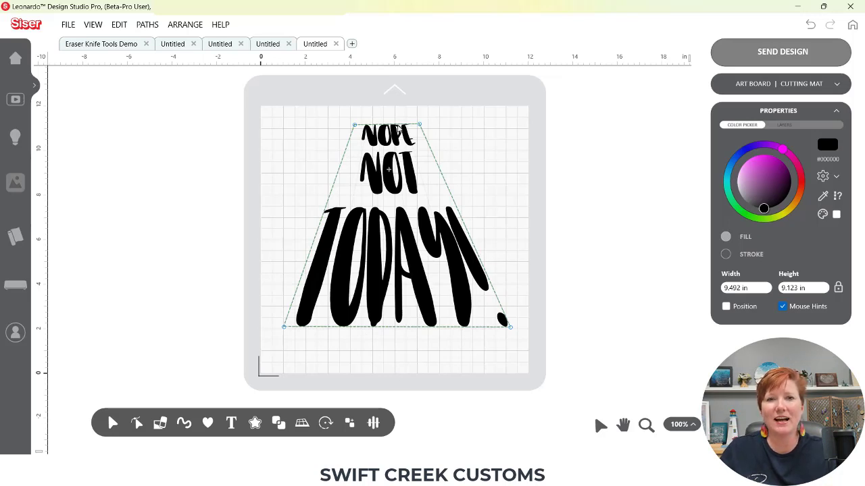
- Undo the corner changes and the 3D warp to restore the plain text
key("ctrl+z")
key("ctrl+z")
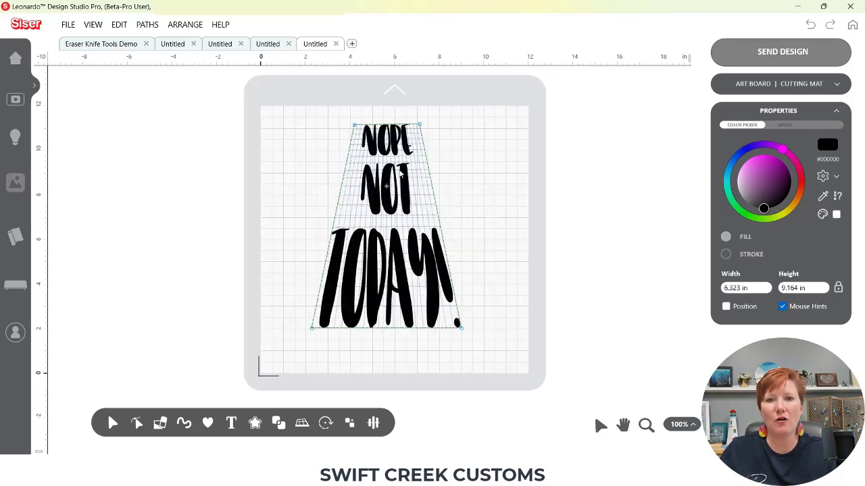
key("ctrl+z")
key("ctrl+z")
key("ctrl+z")
key("ctrl+z")
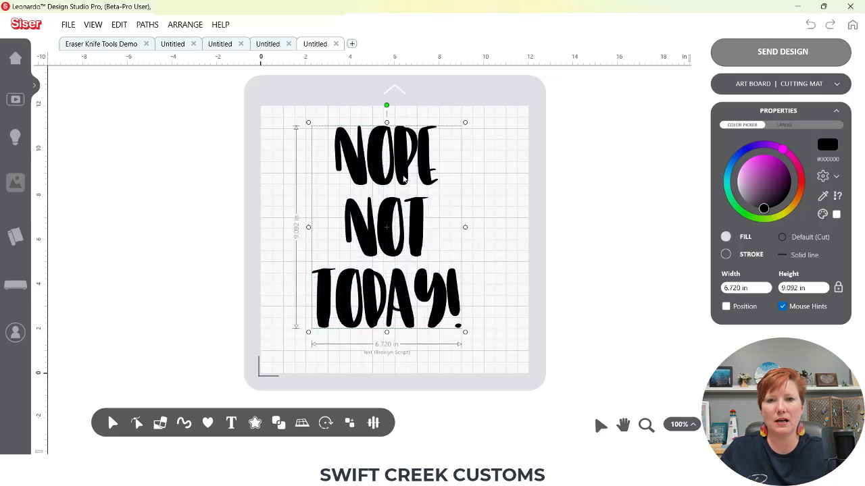
- Change the font of the NOPE NOT TODAY! text to Brush Hours
double_click(418, 245)
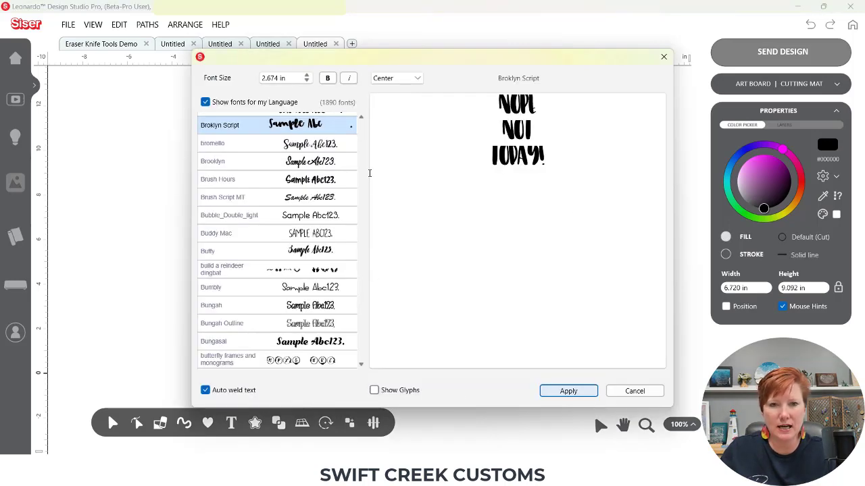
left_click(331, 181)
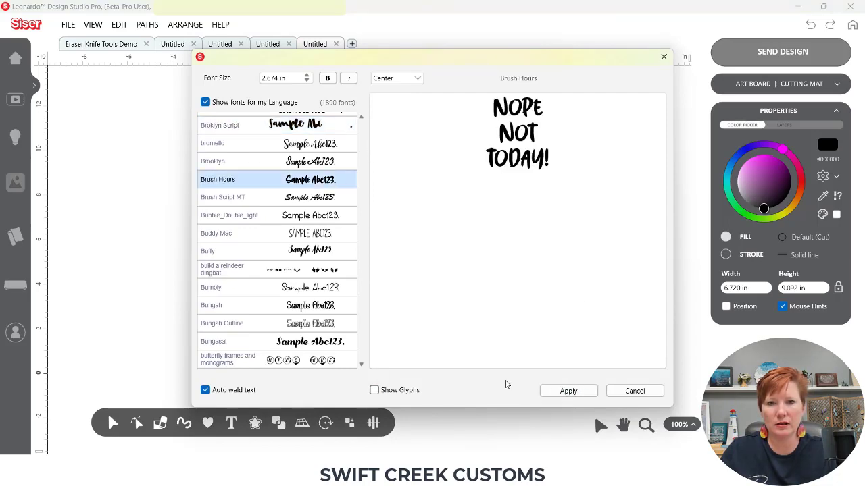
left_click(574, 392)
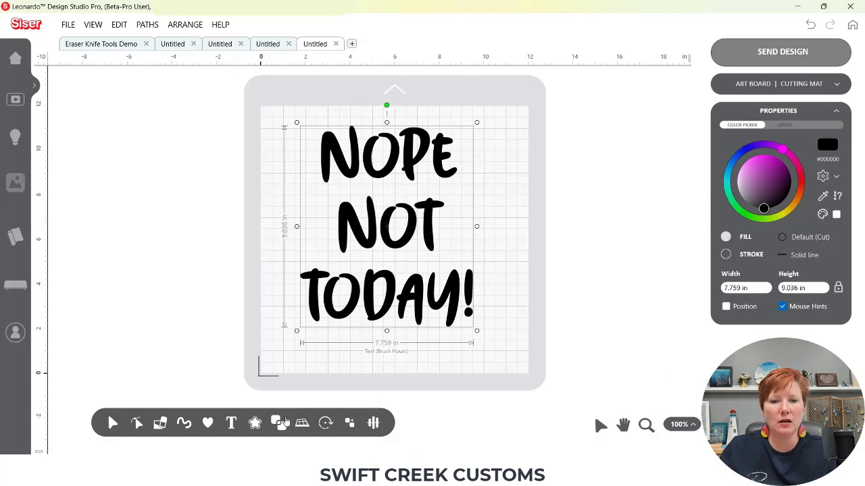
- Start Fit to Cone for the text and reduce the Y rotation of the 3D cup preview slightly
mouse_move(303, 424)
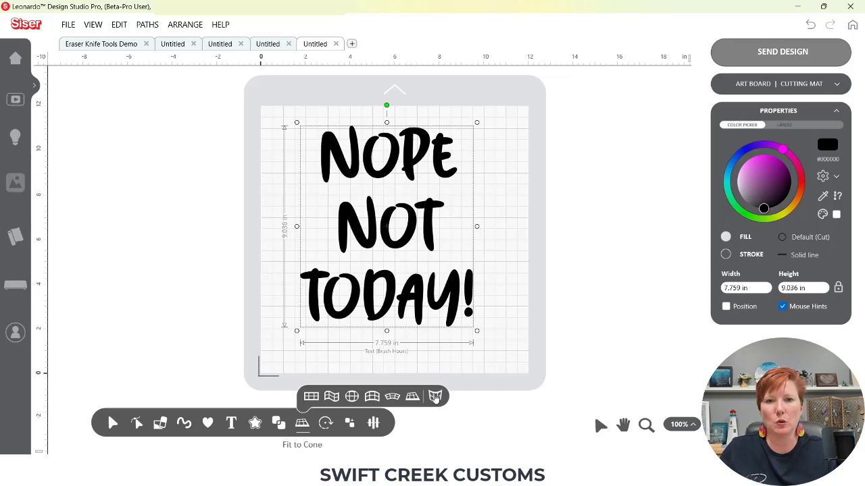
left_click(435, 397)
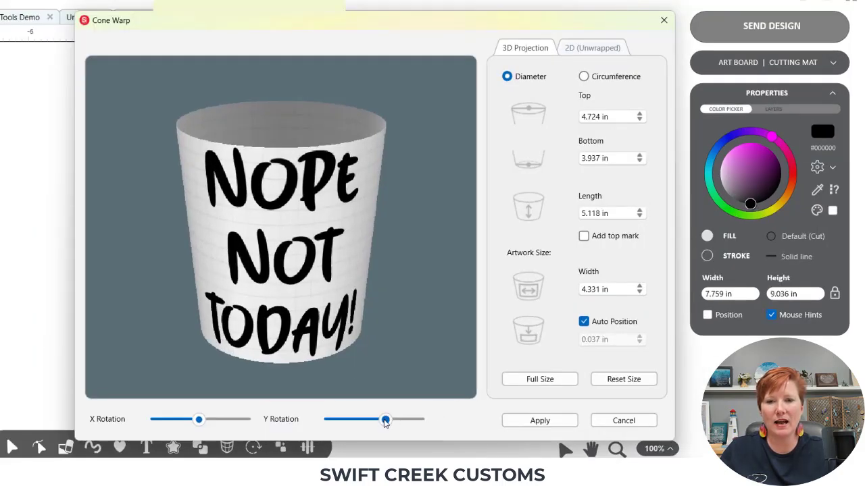
mouse_move(385, 419)
left_mouse_down()
mouse_move(332, 420)
mouse_move(388, 415)
mouse_move(380, 419)
left_mouse_up()
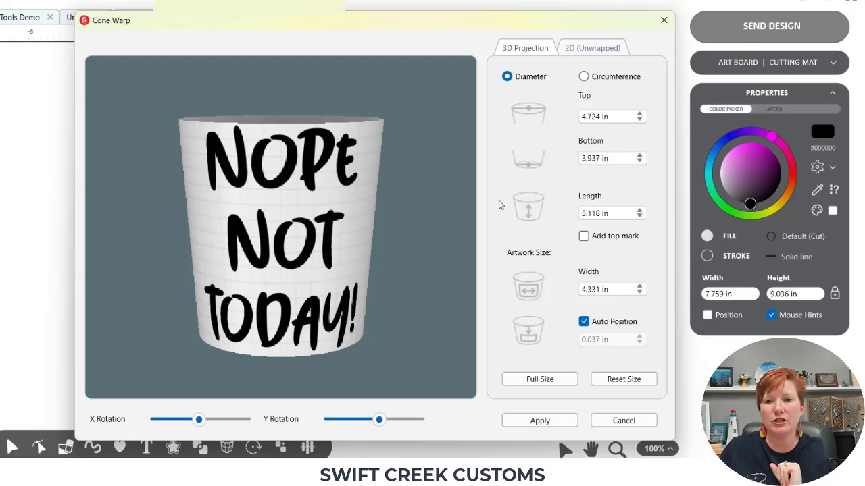
- Increase the cone's top diameter to 5.709 in
left_click(639, 114)
double_click(639, 114)
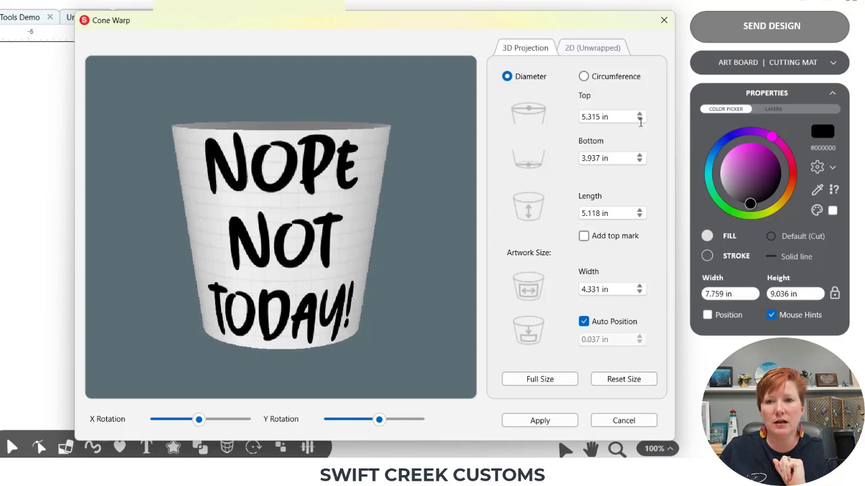
double_click(640, 114)
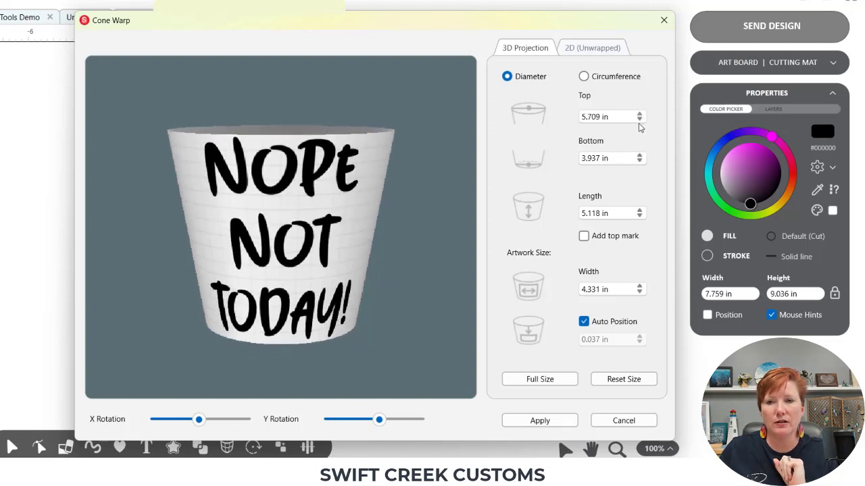
- Try bottom diameters of 5 in and 6 in for the cone
double_click(626, 159)
type("5")
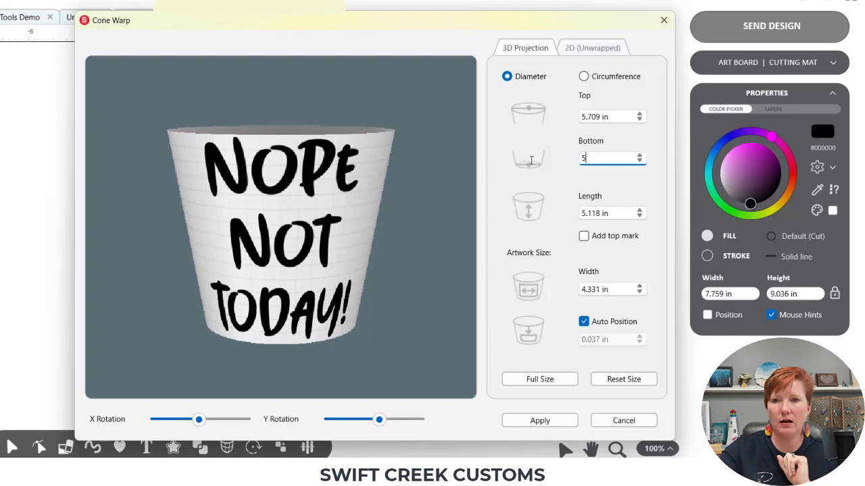
key("Return")
key("ctrl+a")
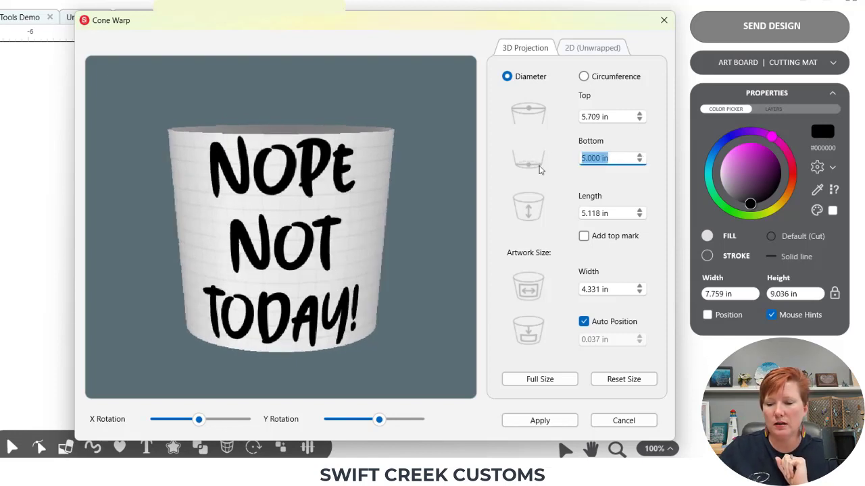
type("6")
key("Return")
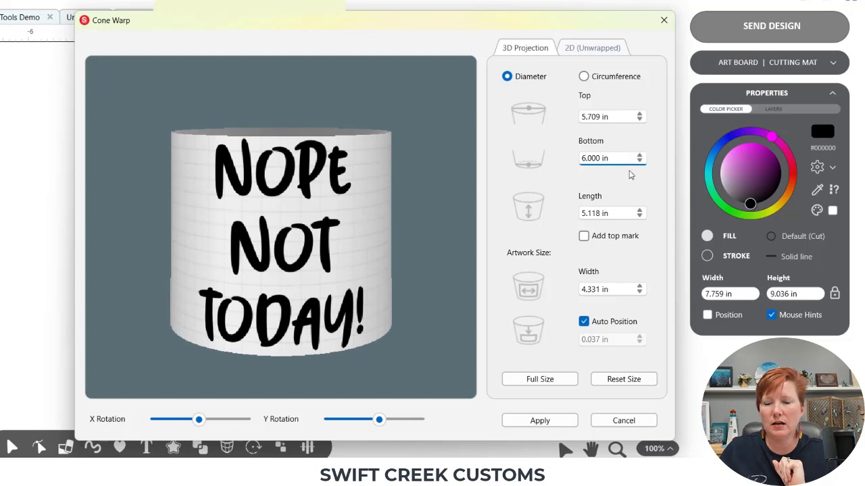
- Set the cone's bottom diameter to 3 in and its length to 6 in
key("ctrl+a")
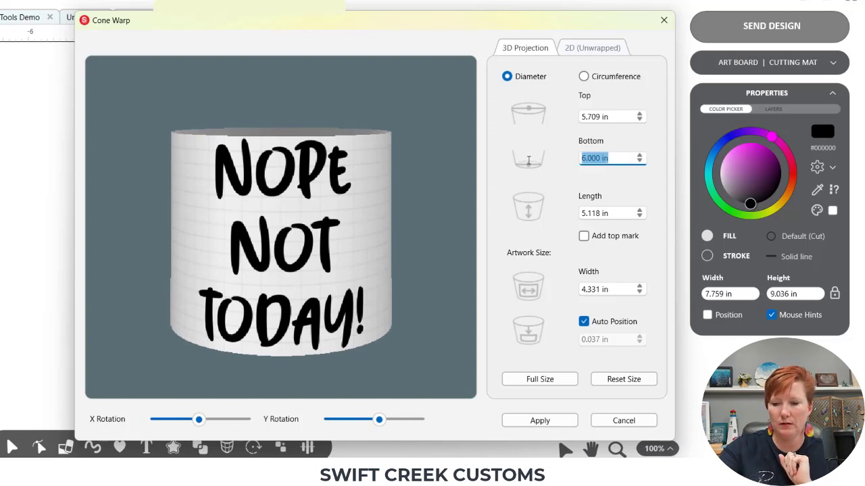
type("3")
key("Return")
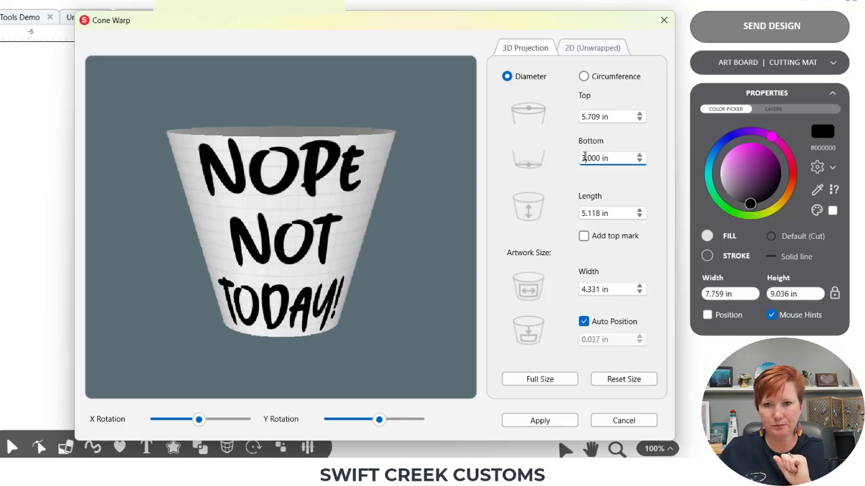
left_click(617, 209)
key("ctrl+a")
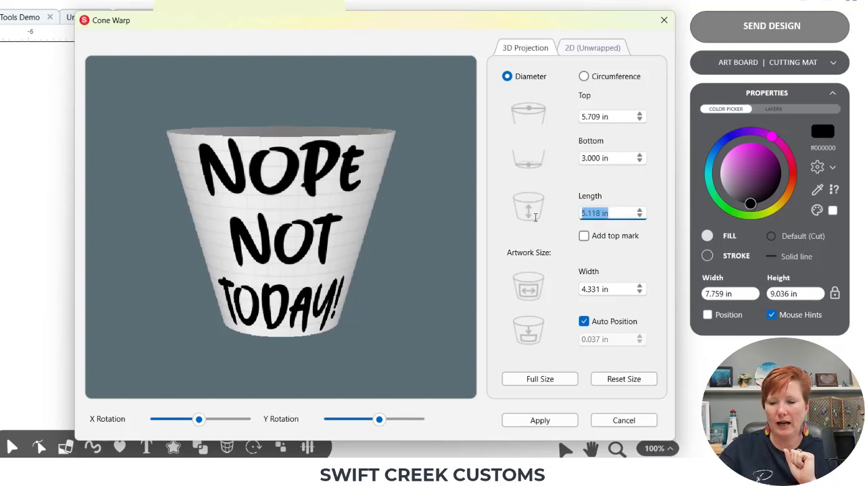
type("6")
key("Return")
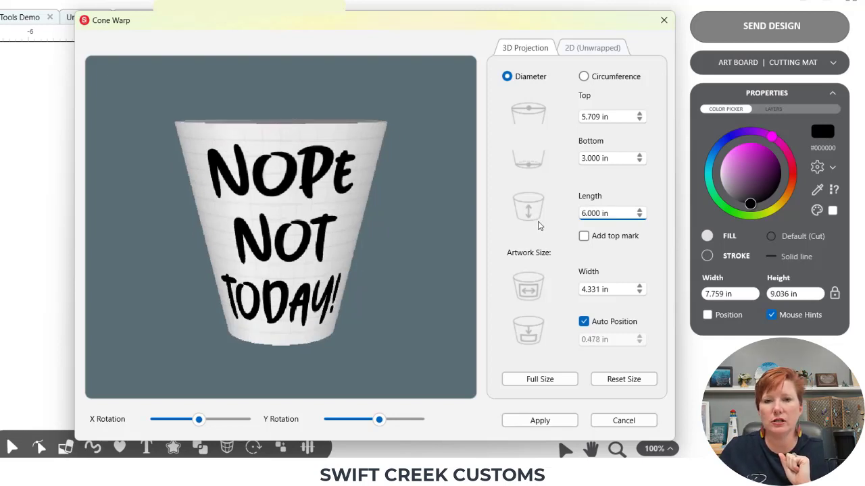
- Reduce the artwork width on the cone to 3.150 in and add a top mark
left_click(639, 292)
left_click(639, 292)
left_click(640, 293)
left_click(639, 292)
left_click(639, 293)
left_click(639, 292)
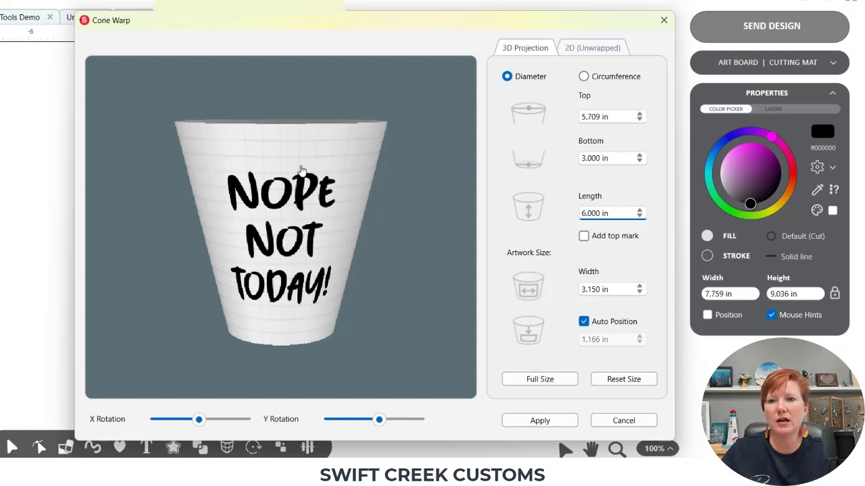
left_click(583, 237)
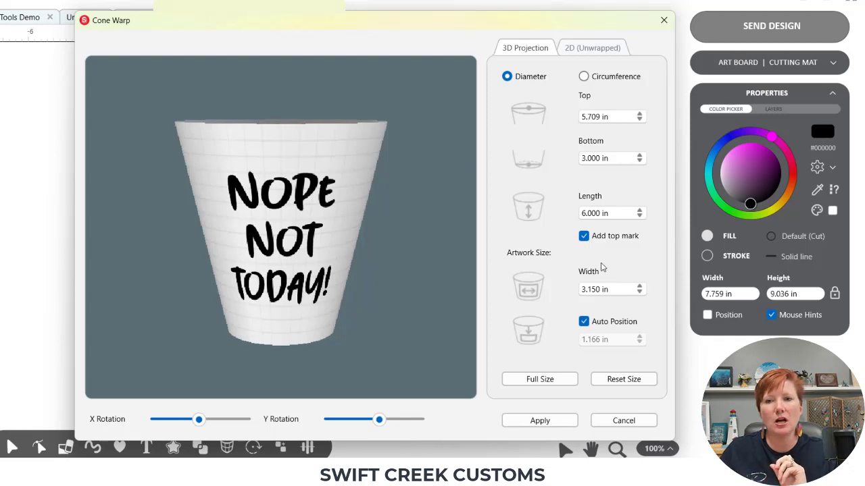
- Try manual vertical artwork positions such as 0.576 in and 1.560 in on the cone, and restore Auto Position
left_click(584, 323)
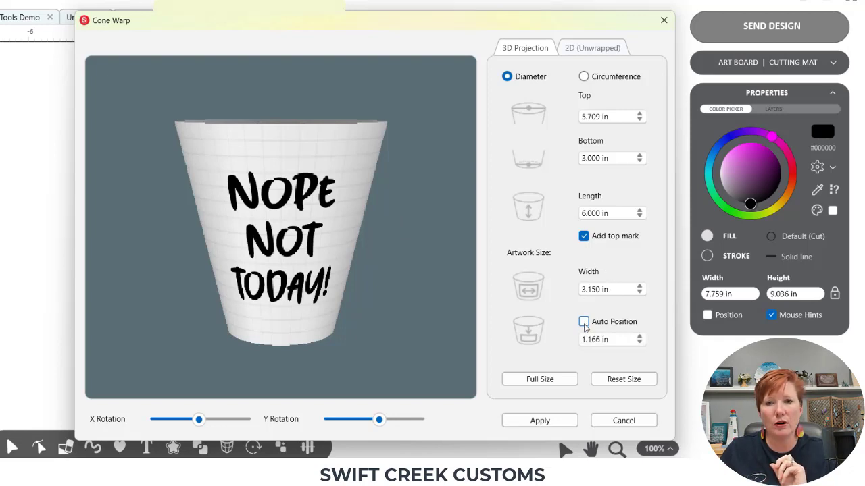
left_click(640, 343)
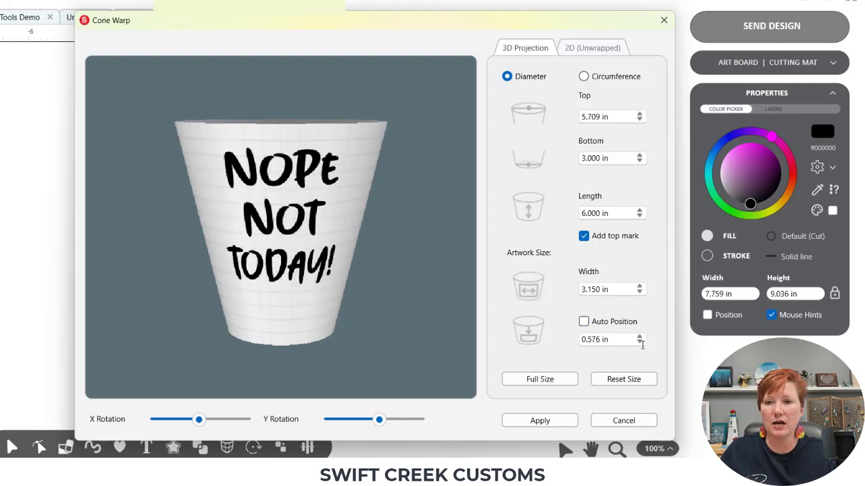
left_click(641, 346)
left_click(641, 346)
left_click(641, 345)
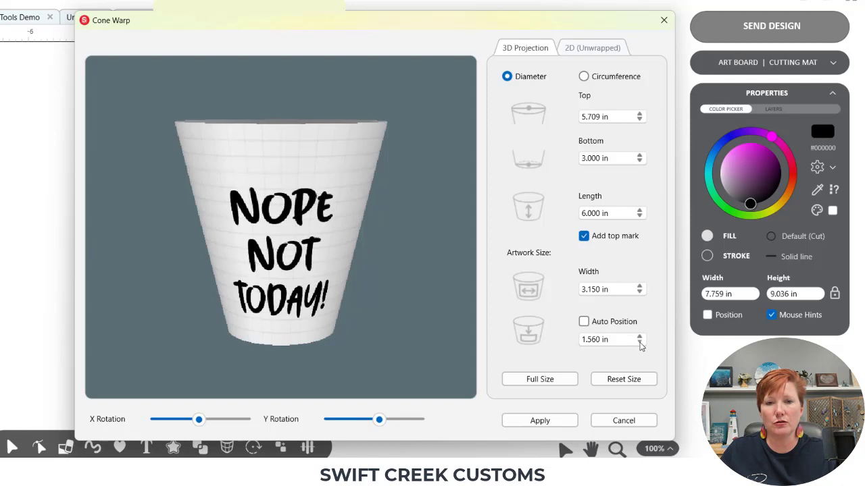
left_click(641, 345)
left_click(640, 336)
left_click(640, 336)
left_click(585, 322)
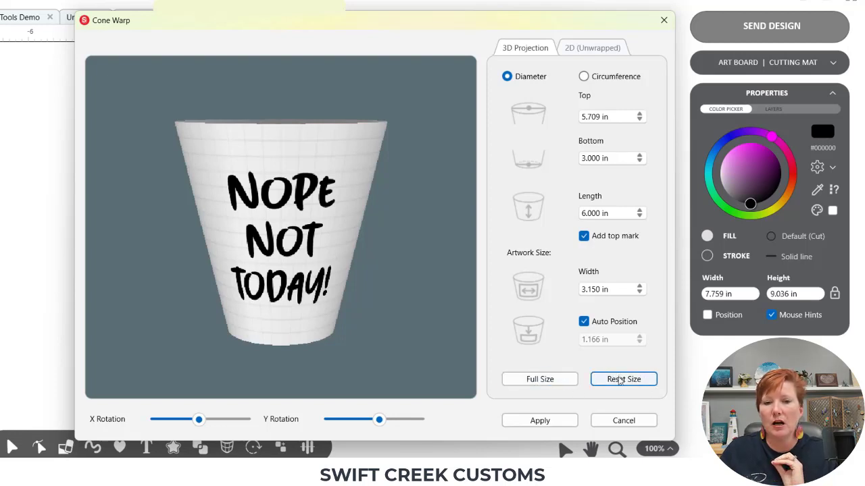
- Preview the cone unwrapped in 2D, slightly adjust the X and Y rotation of the 3D preview, and apply the warp
left_click(592, 50)
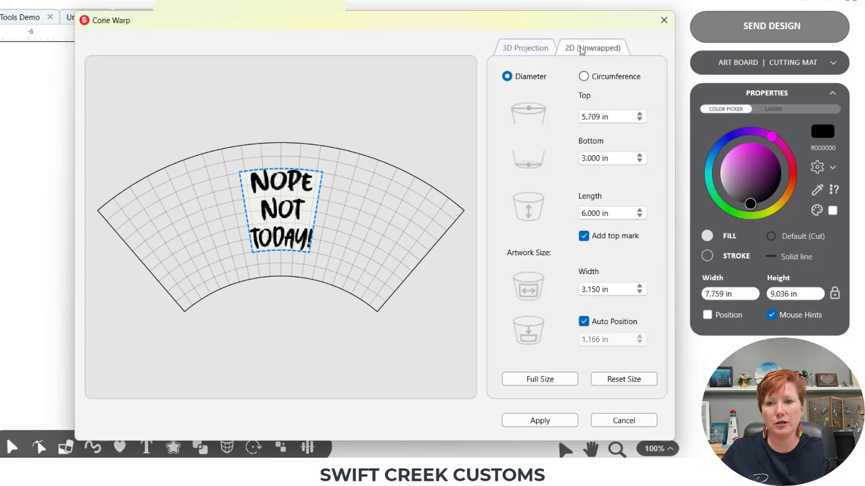
left_click(533, 49)
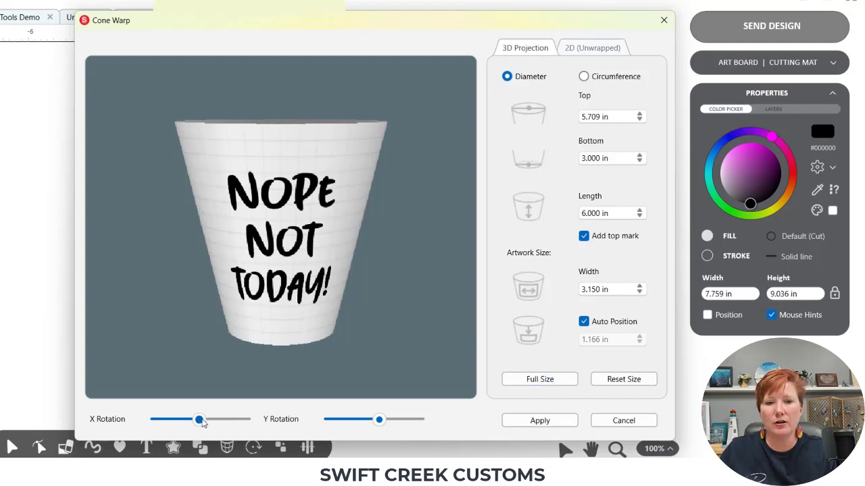
mouse_move(199, 419)
left_mouse_down()
mouse_move(167, 420)
mouse_move(222, 417)
mouse_move(201, 419)
left_mouse_up()
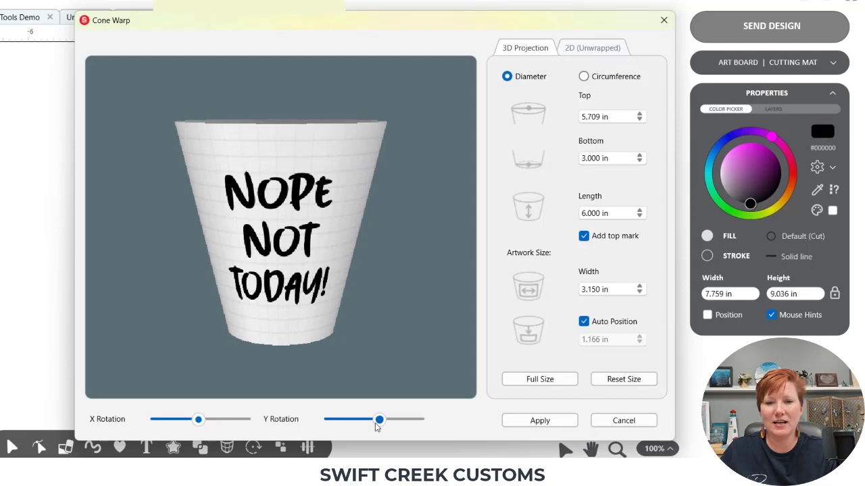
mouse_move(379, 420)
left_mouse_down()
mouse_move(331, 419)
mouse_move(377, 420)
left_mouse_up()
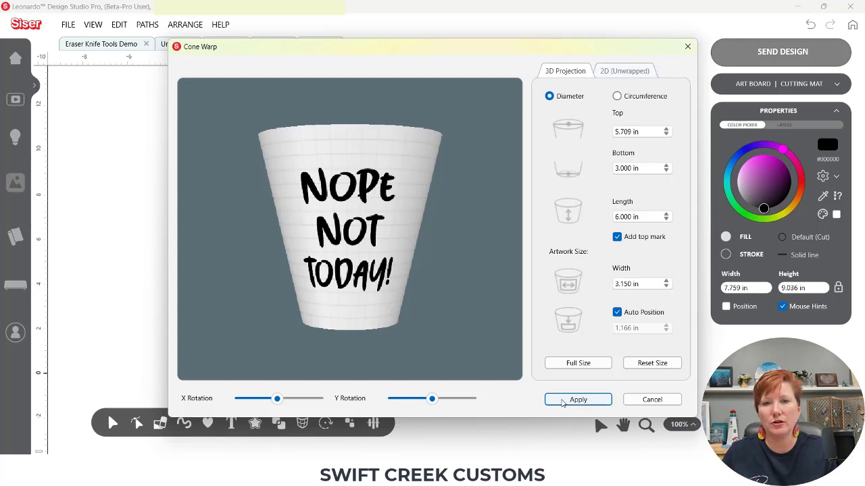
left_click(577, 400)
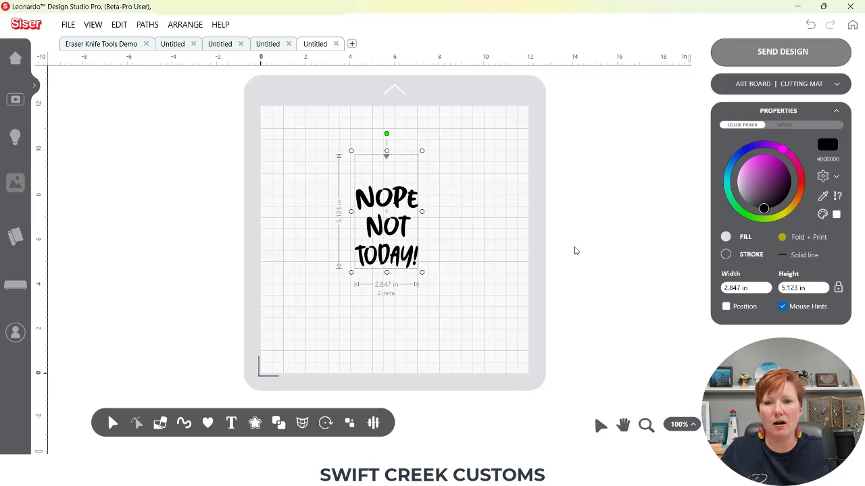
- Delete the triangular top mark above the warped text and undo the deletion
left_click(646, 424)
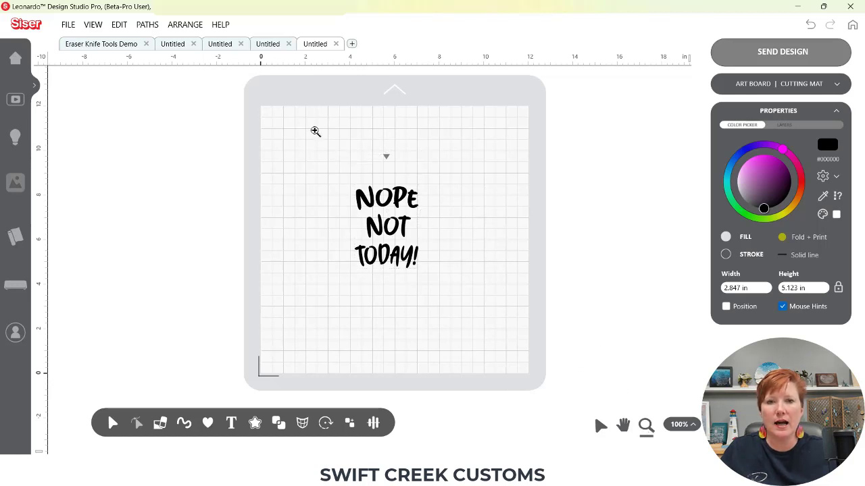
left_click_drag(315, 131, 479, 315)
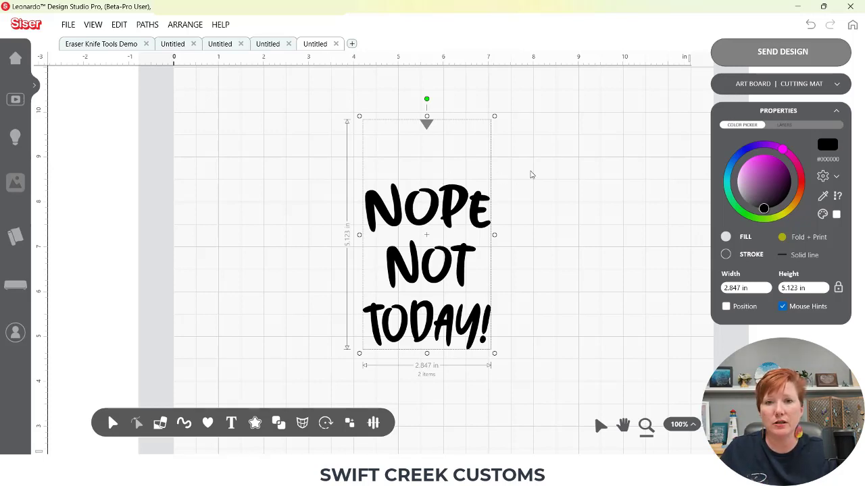
left_click(531, 175)
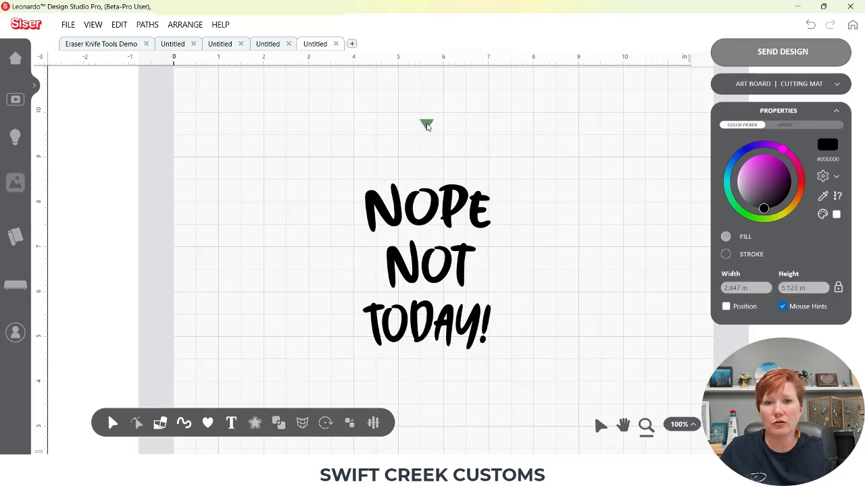
left_click(426, 125)
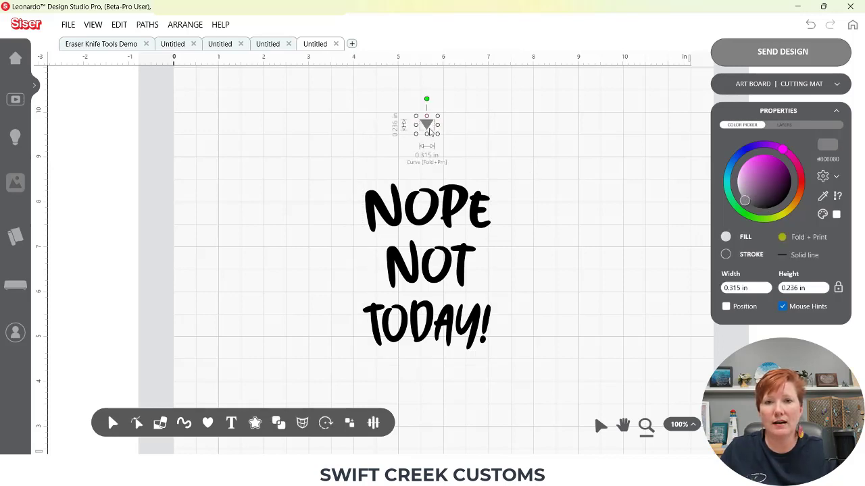
key("Delete")
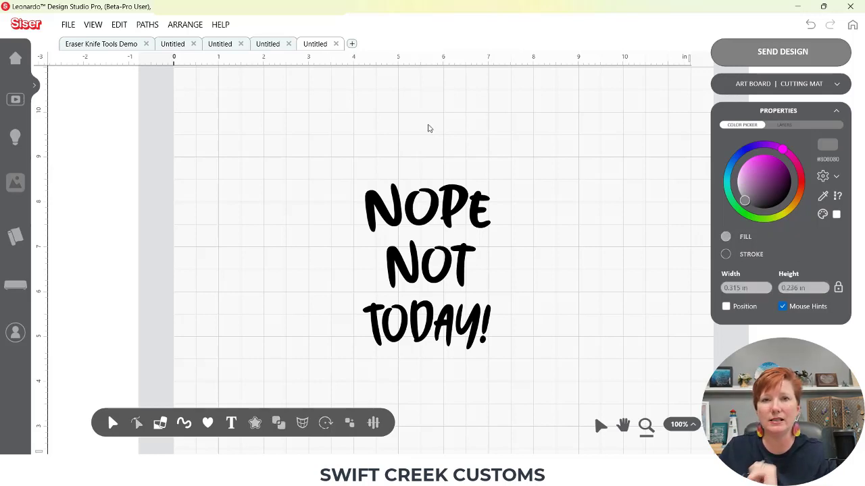
key("ctrl+z")
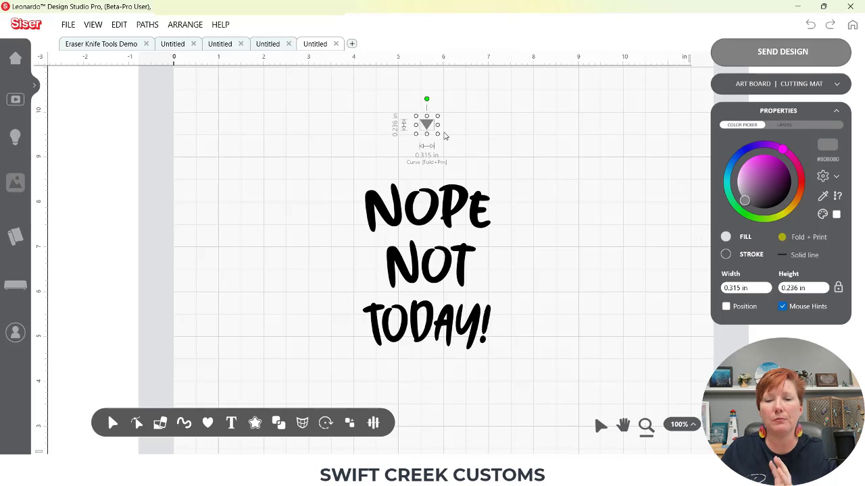
- Shrink the triangular top mark to about 0.28 by 0.21 in, and undo both the resize and the cone warp
mouse_move(437, 134)
left_mouse_down()
mouse_move(451, 146)
mouse_move(436, 142)
left_mouse_up()
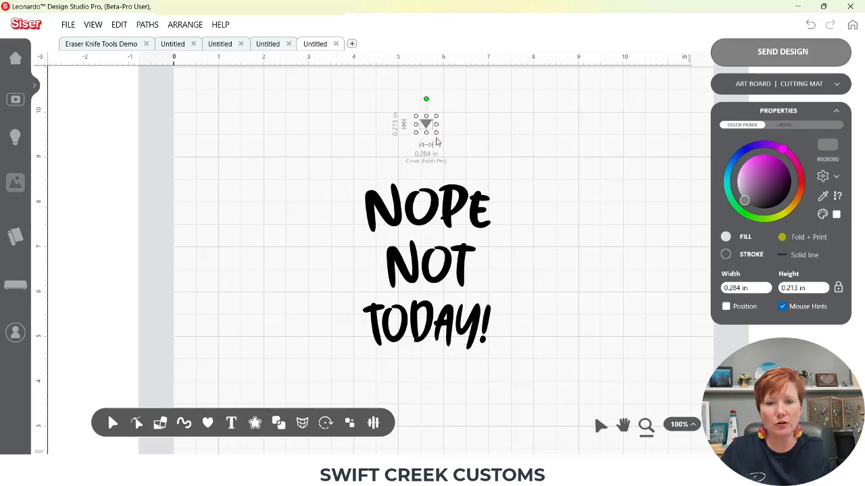
key("ctrl+z")
key("ctrl+z")
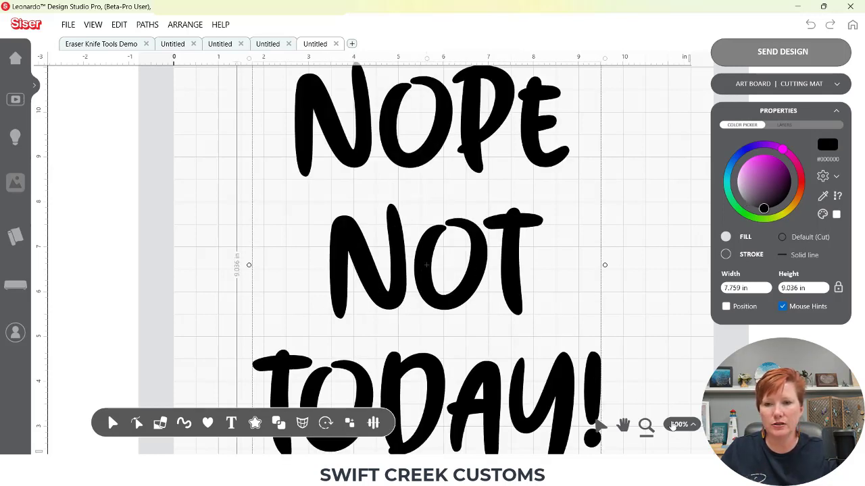
left_click(671, 427)
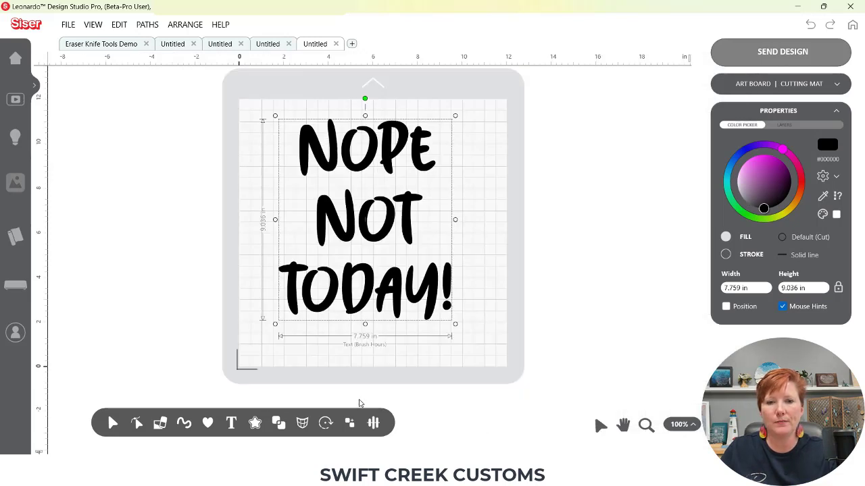
- Start Fit to Cone for the text with a top diameter of 4 in and a bottom diameter of 2 in
mouse_move(305, 431)
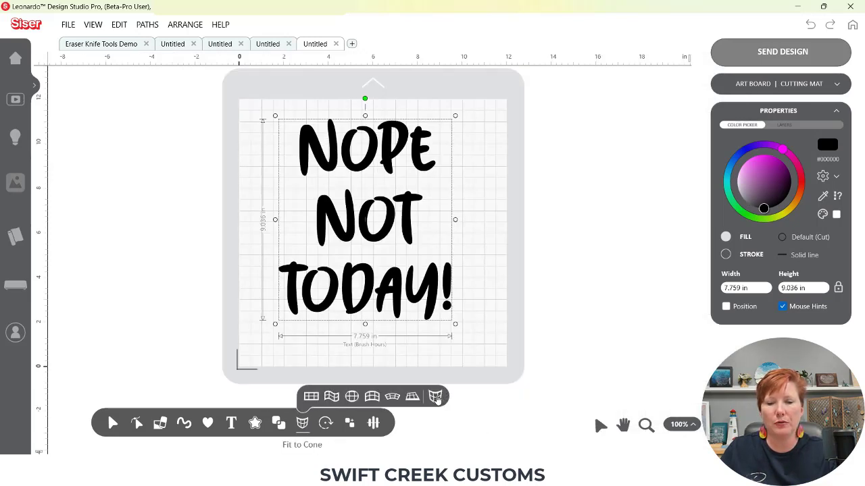
left_click(435, 398)
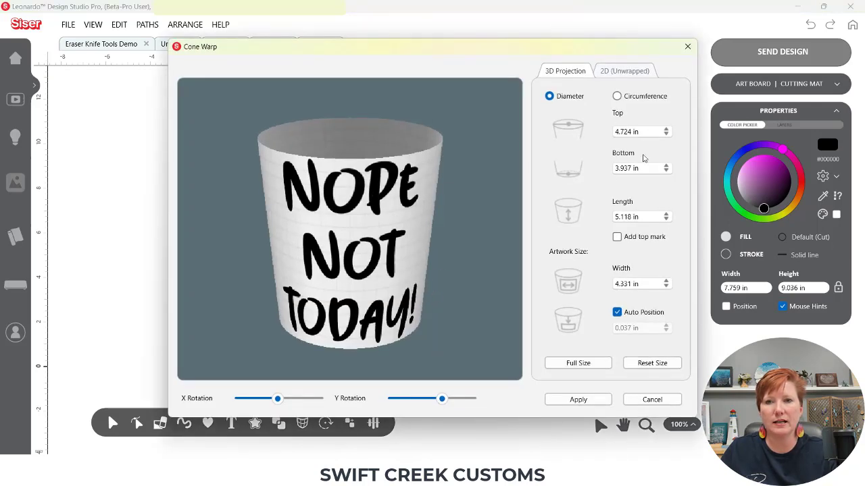
left_click_drag(643, 132, 601, 130)
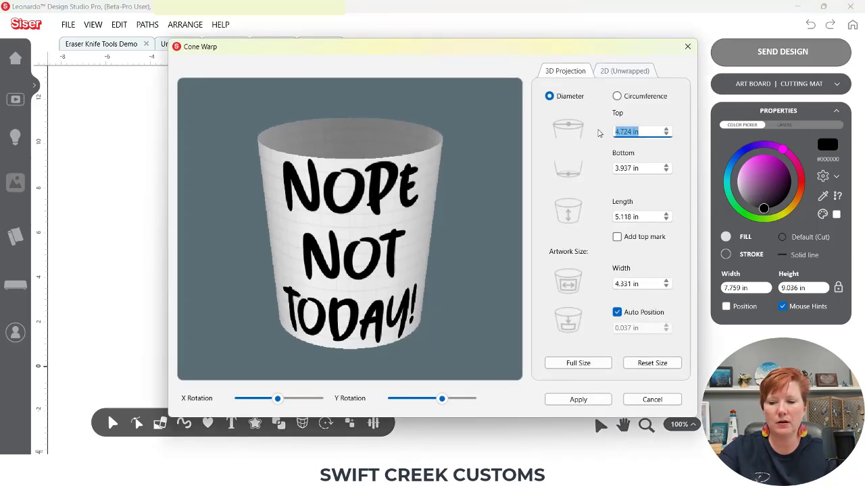
type("4")
key("Return")
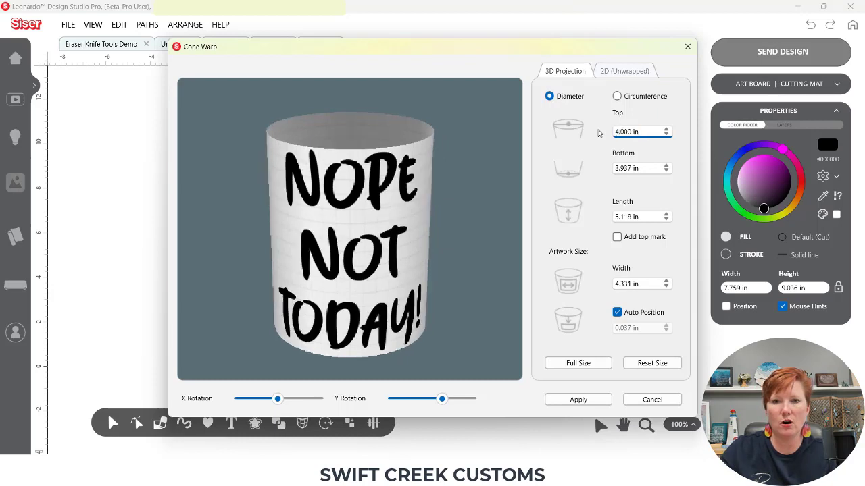
left_click_drag(668, 168, 579, 167)
type("2")
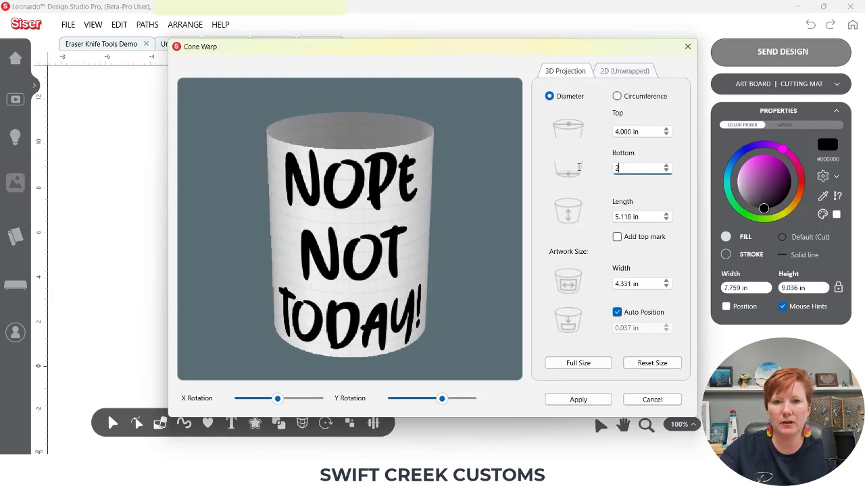
key("Return")
- Set the cone's length to 6 in and add a top mark
left_click_drag(665, 217, 590, 214)
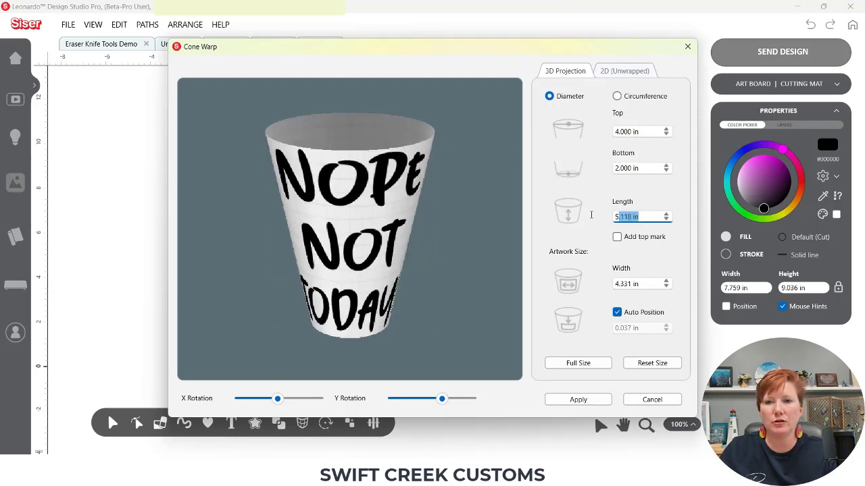
type("6")
key("Return")
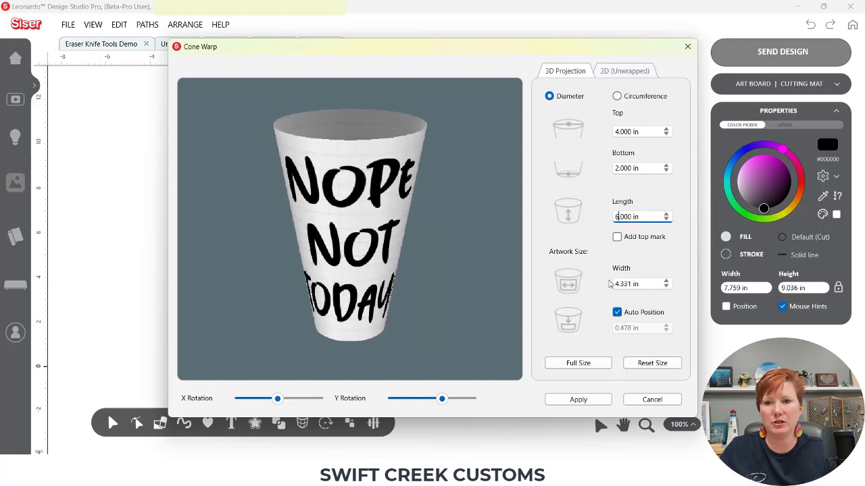
left_click(618, 238)
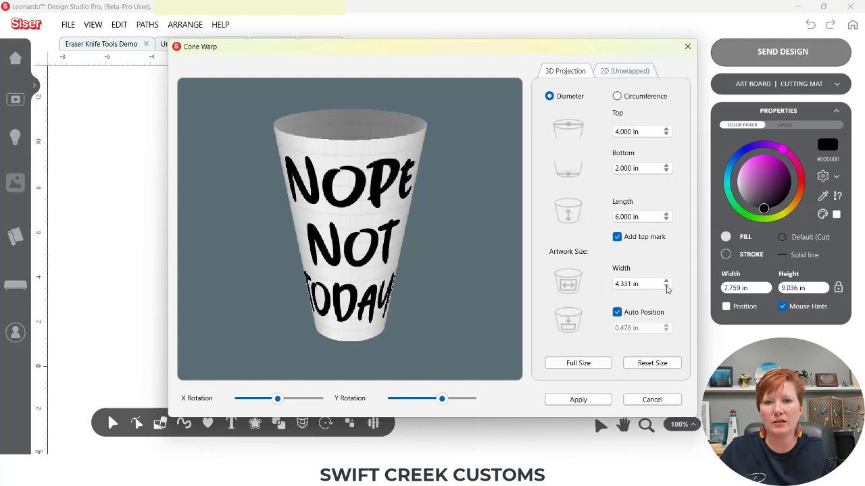
- Set the artwork width on the cone to 2.756 in and apply the cone warp to the text
left_click(666, 287)
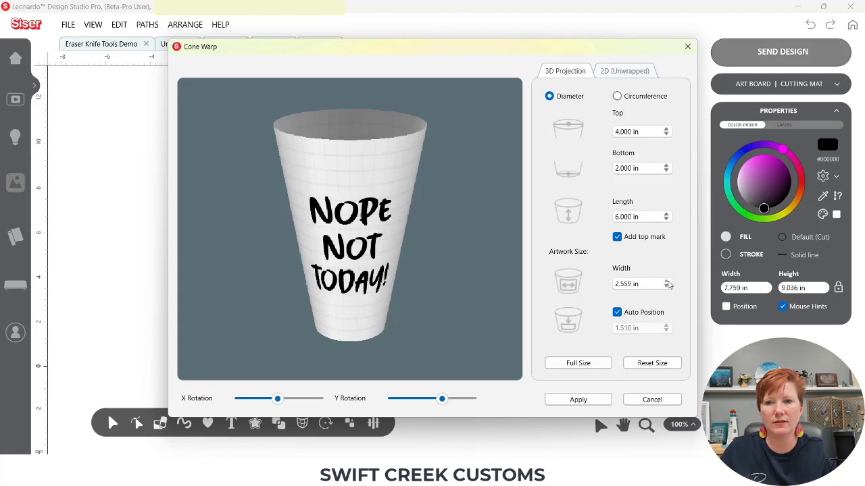
left_click(666, 281)
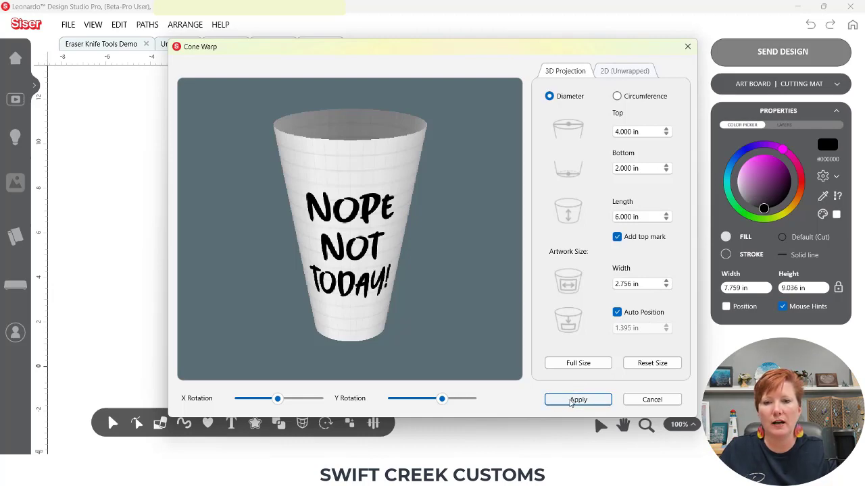
left_click(571, 400)
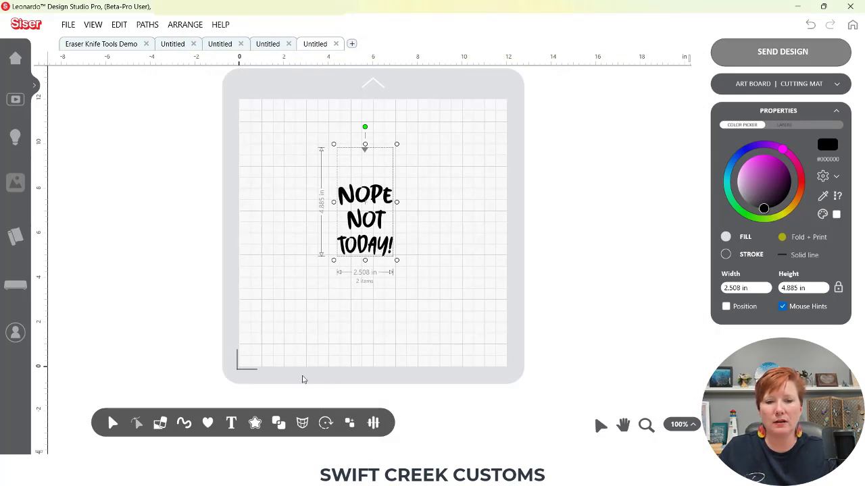
- In a new design, draw a filled circle about 5.2 by 5.0 in and move it off the mat, beside its left edge
left_click(352, 43)
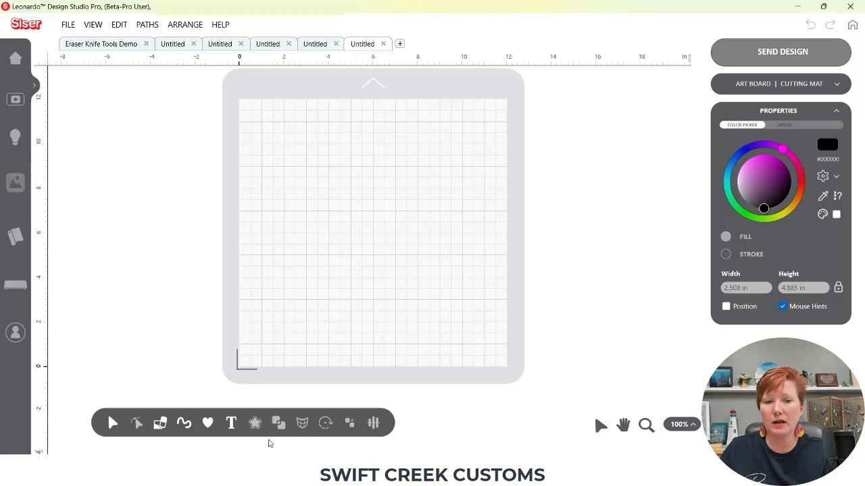
left_click(235, 399)
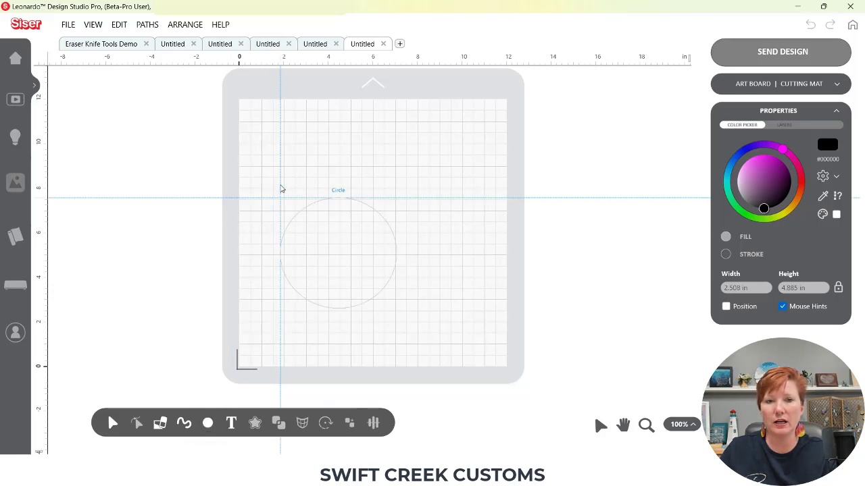
left_click(277, 129)
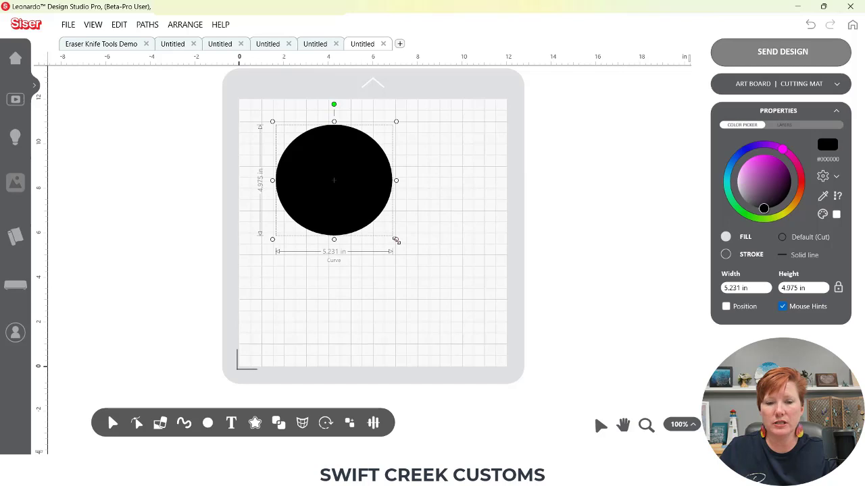
left_click_drag(338, 196, 150, 199)
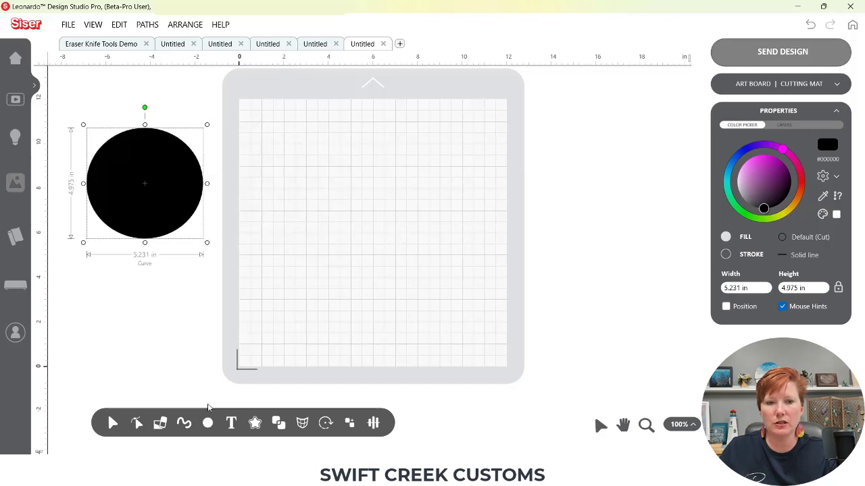
- Draw a filled star about 1.66 by 1.36 in on the upper part of the mat and duplicate it twice
mouse_move(207, 423)
left_click(276, 397)
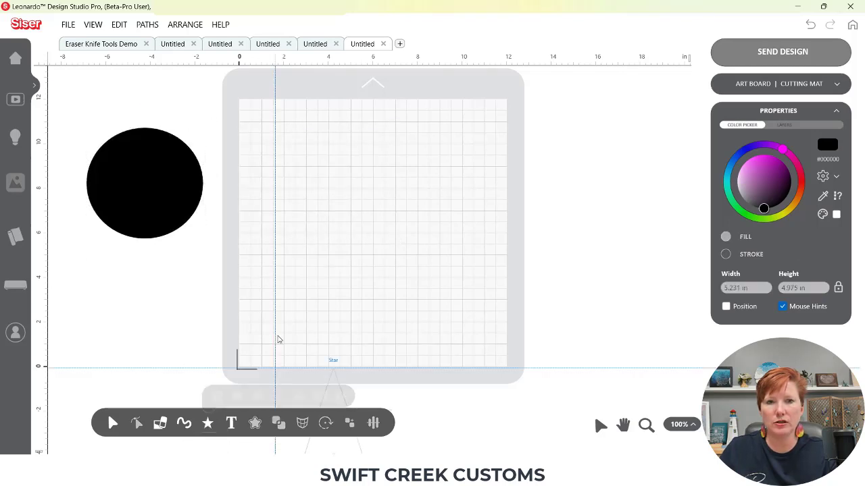
mouse_move(278, 140)
left_mouse_down()
mouse_move(308, 185)
mouse_move(326, 165)
mouse_move(340, 166)
left_mouse_up()
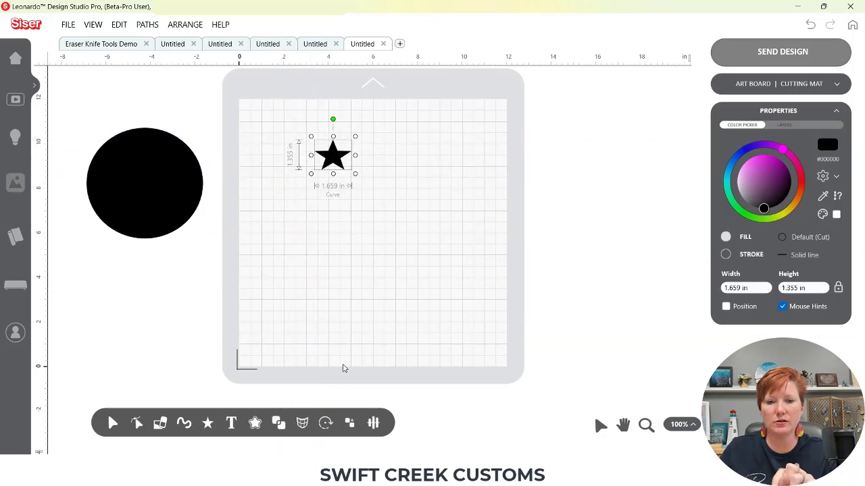
mouse_move(327, 430)
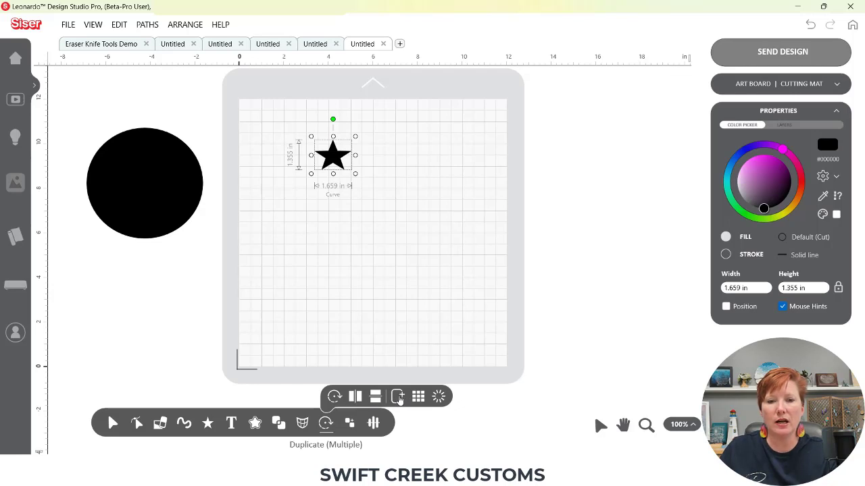
left_click(398, 400)
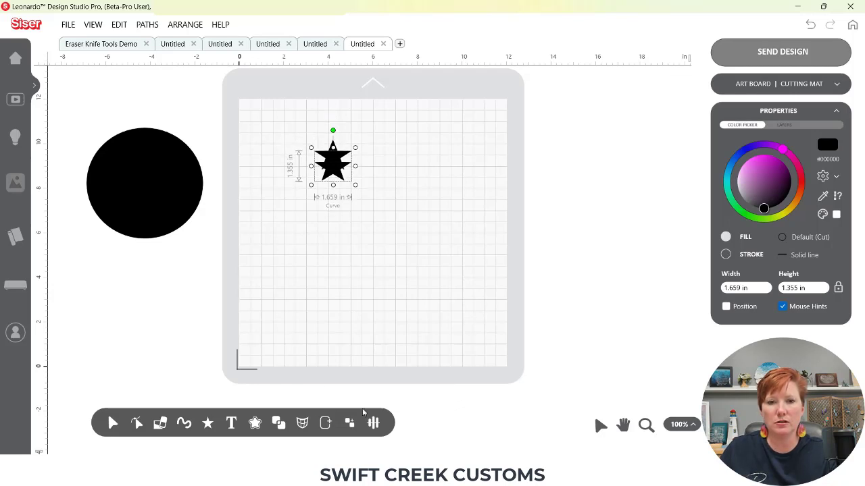
left_click(399, 400)
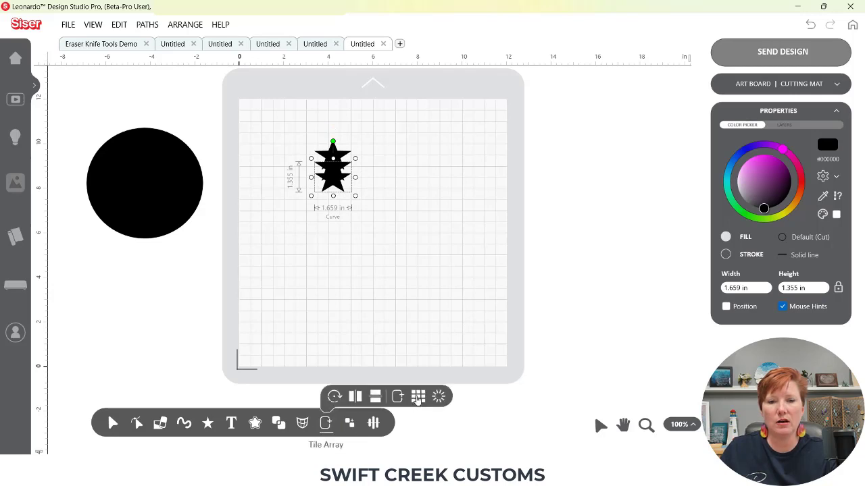
- Start a Tile Array of the selected star with a horizontal quantity of 6
left_click(418, 398)
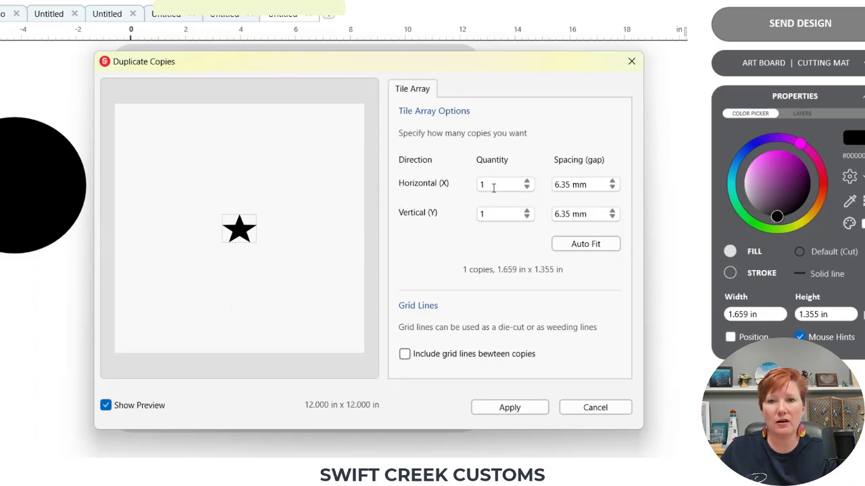
left_click(527, 182)
left_click(527, 182)
left_click(527, 183)
left_click(526, 182)
left_click(527, 183)
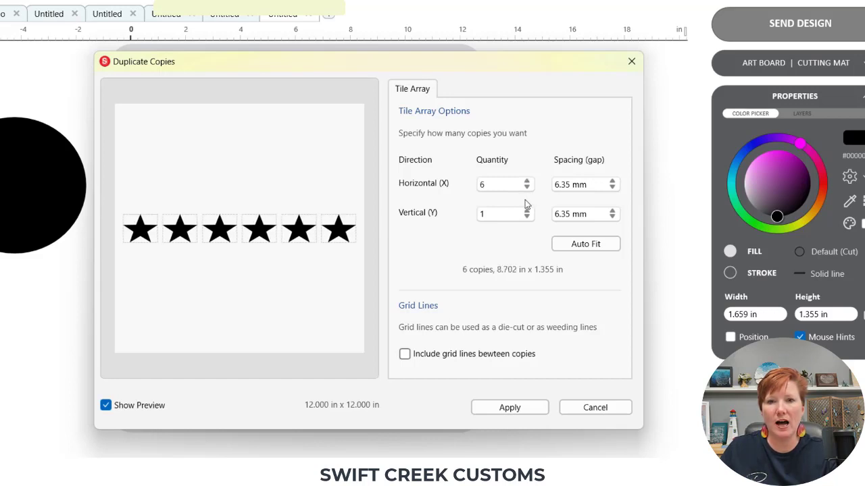
- Try 7 rows in the tile array, then settle on a vertical quantity of 4
left_click(527, 211)
left_click(527, 211)
left_click(527, 211)
left_click(527, 211)
left_click(527, 210)
left_click(527, 211)
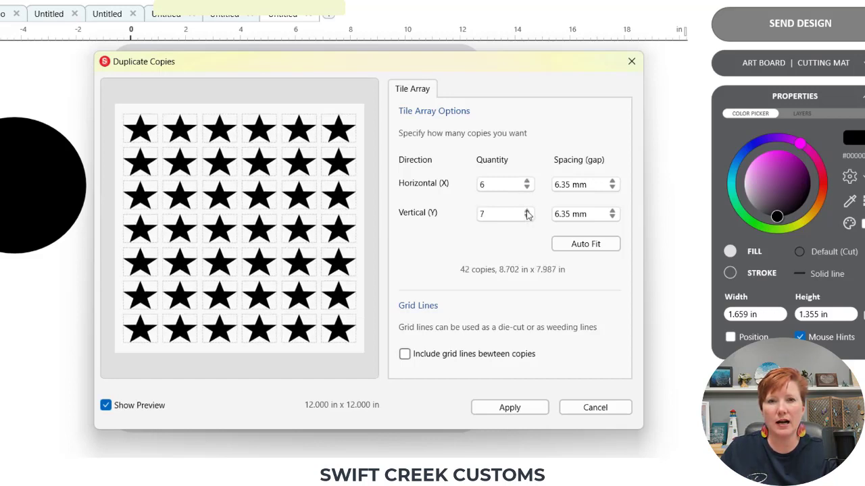
left_click(527, 217)
left_click(527, 217)
left_click(527, 217)
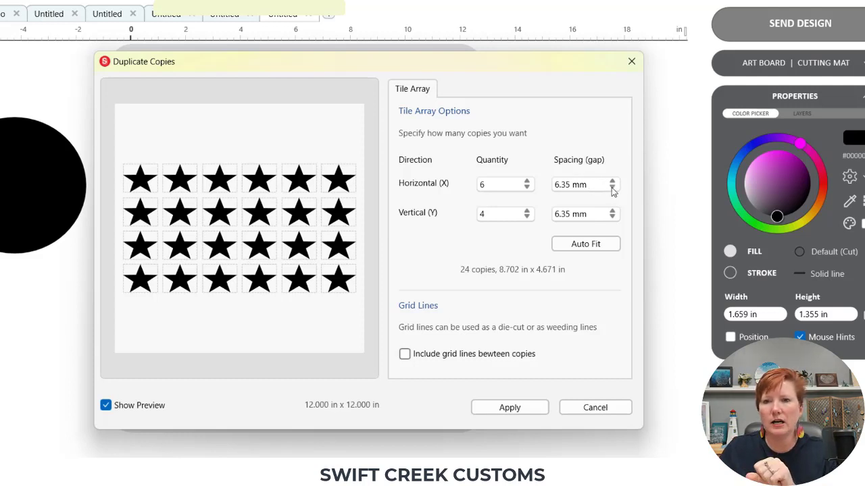
- Set the tile array's spacing to 0.125 in horizontally and 0.375 in vertically
left_click(612, 188)
left_click(614, 189)
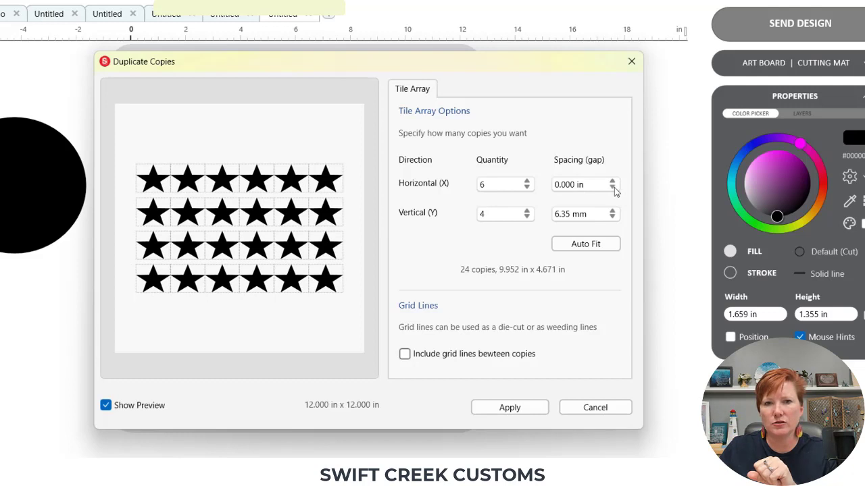
left_click(613, 182)
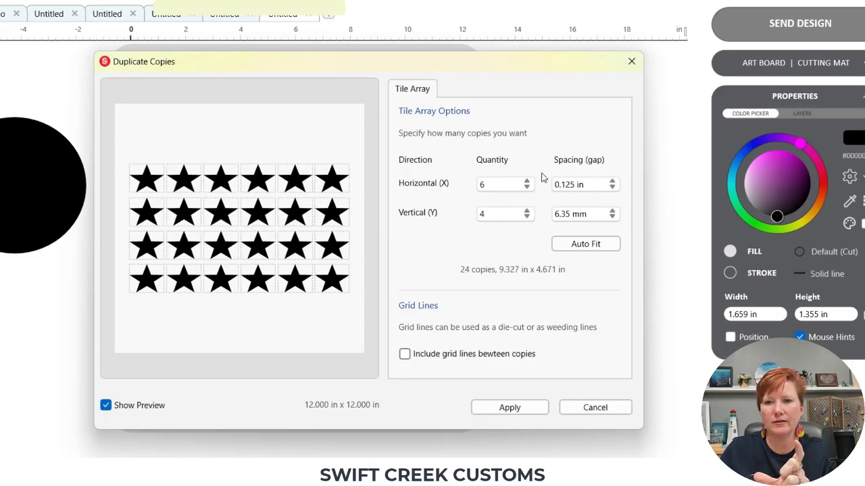
left_click(613, 211)
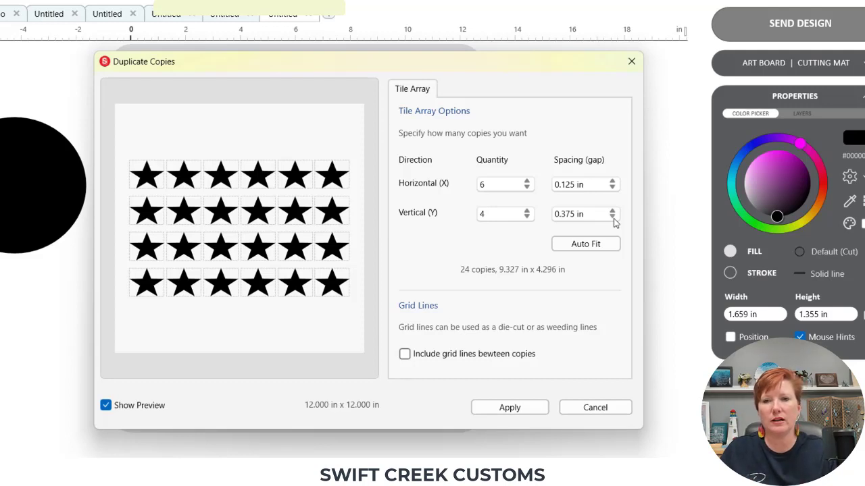
- Try Auto Fit on the tile array, then return the quantities to 6 horizontal and 4 vertical
left_click(587, 247)
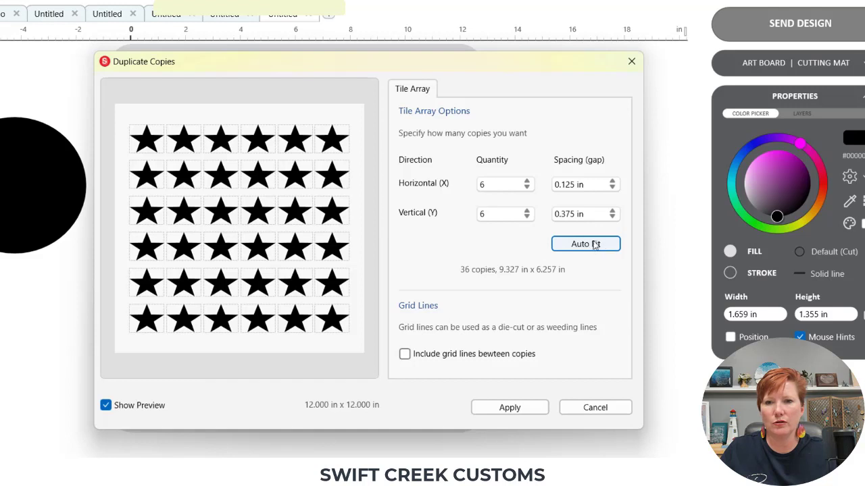
left_click(590, 243)
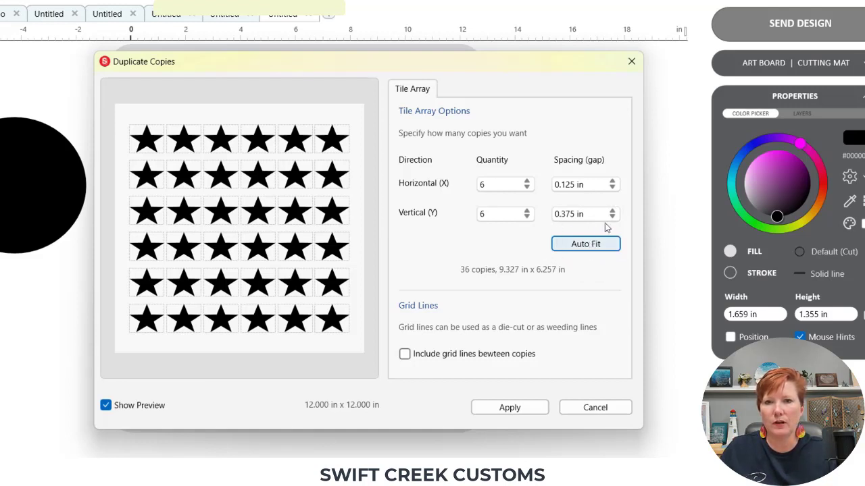
left_click(526, 217)
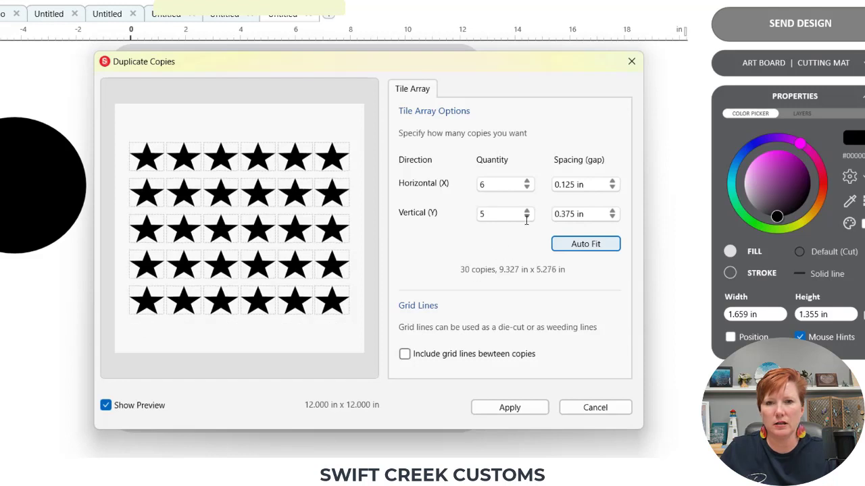
left_click(527, 216)
left_click(526, 187)
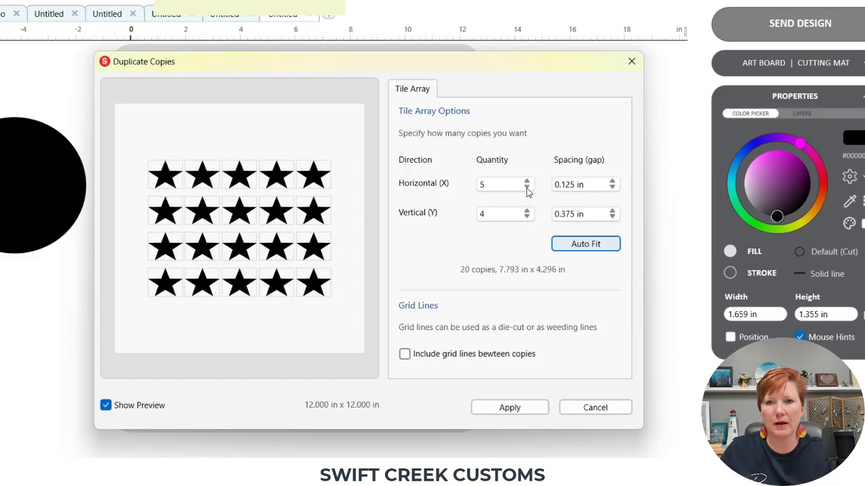
left_click(526, 181)
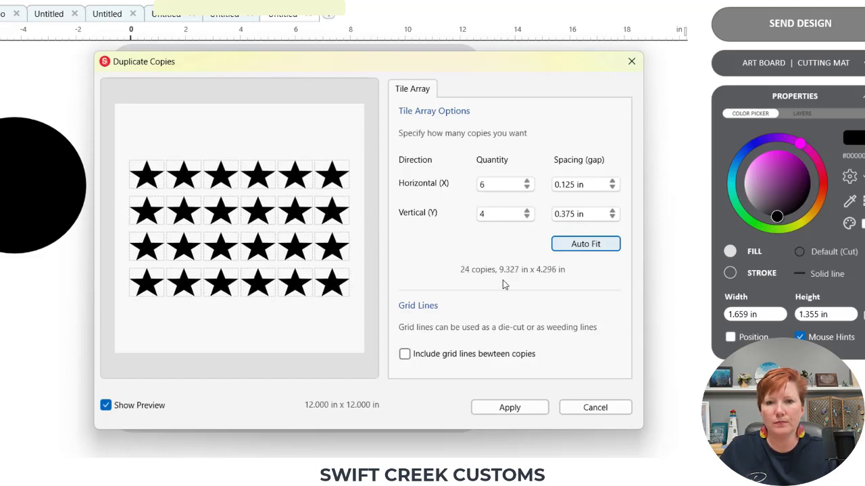
- Include grid lines between the copies, toggle the preview off and on, and apply the tile array
left_click(405, 356)
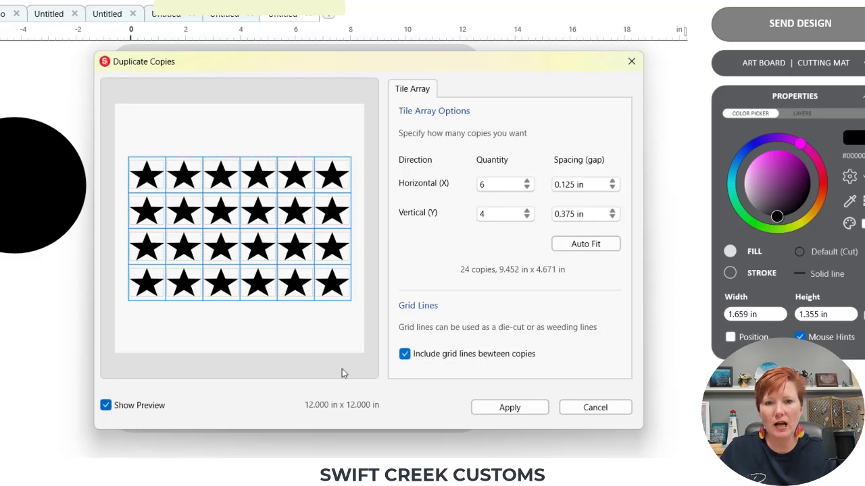
left_click(105, 405)
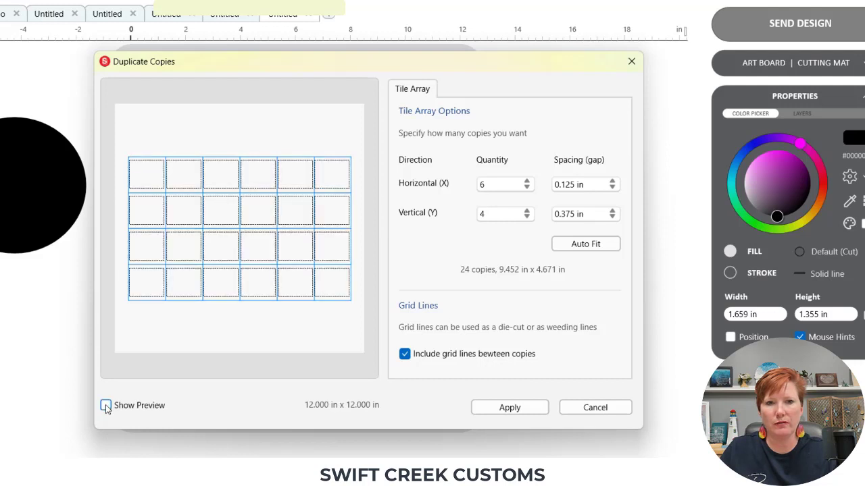
left_click(106, 406)
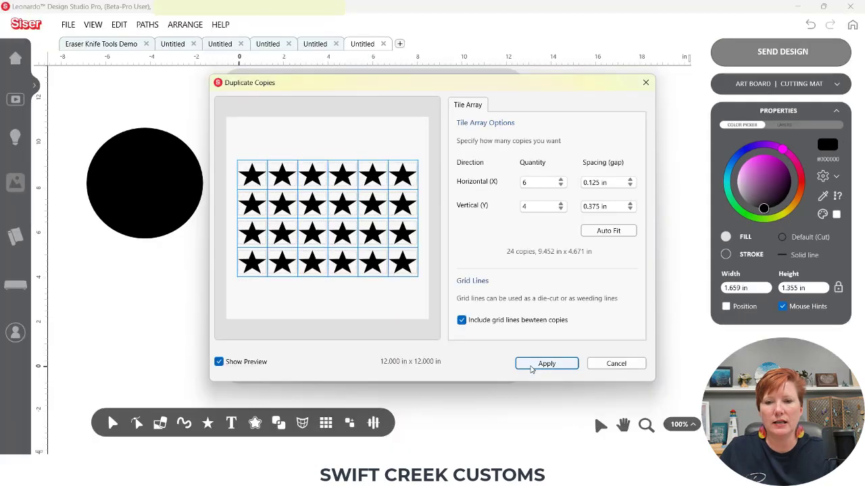
left_click(531, 369)
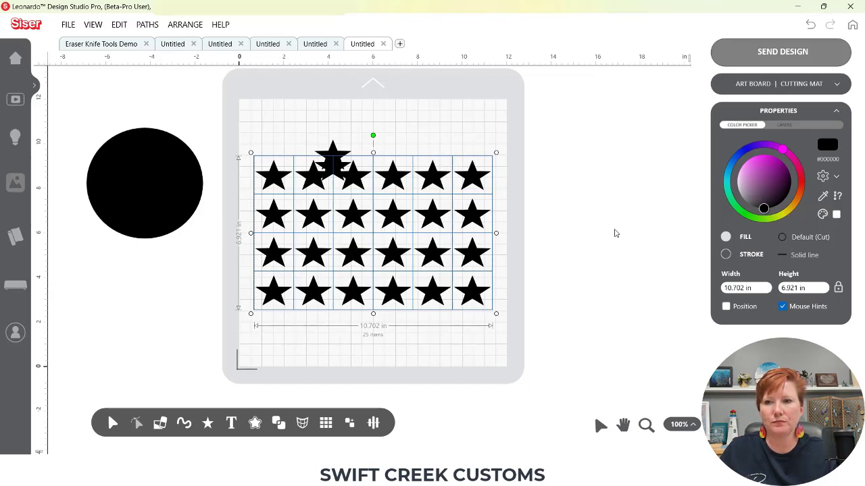
- Try the Full cut (perf) line type on the tiled stars and undo it
left_click(753, 83)
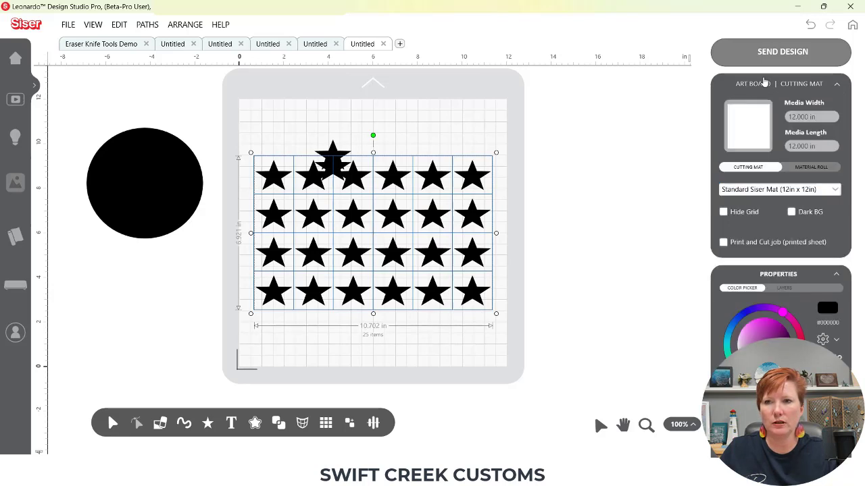
left_click(764, 83)
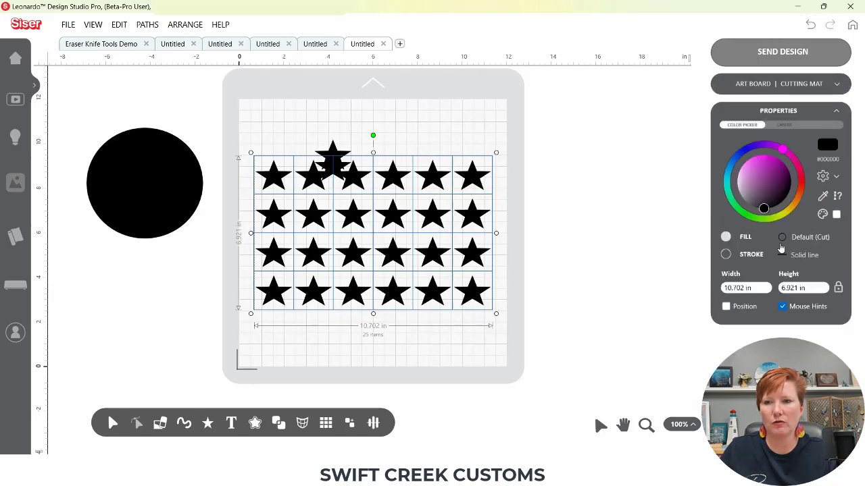
left_click(814, 241)
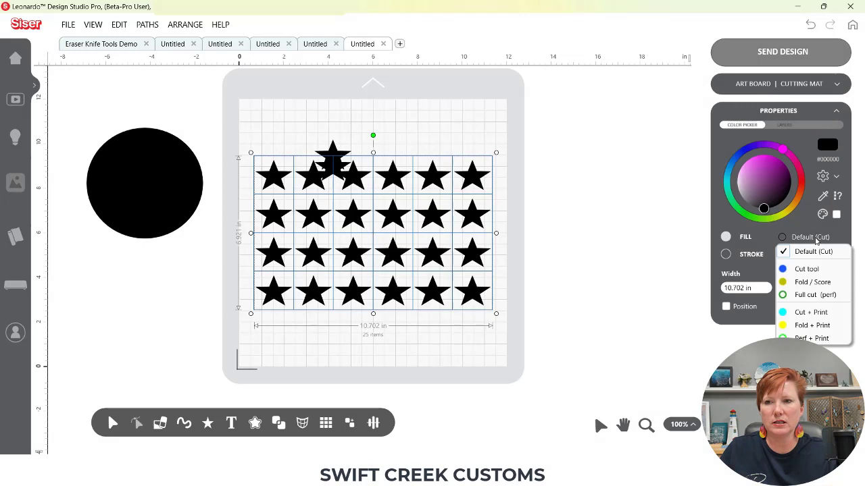
left_click(802, 297)
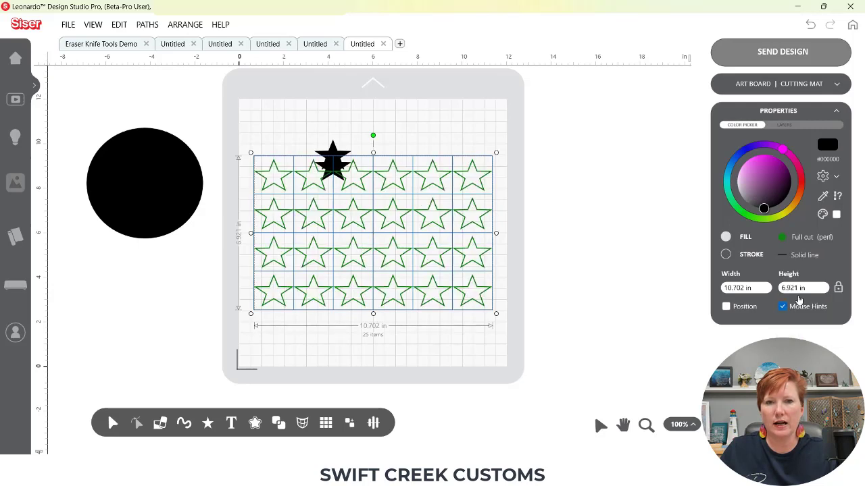
key("ctrl+z")
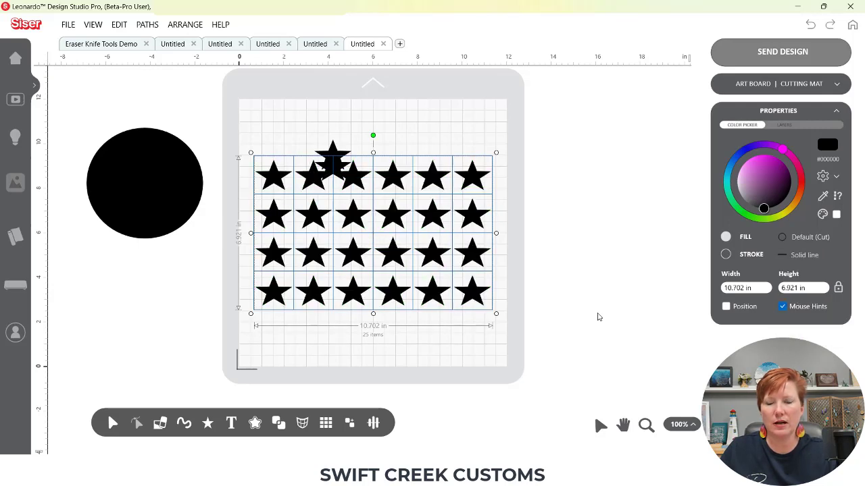
- Move the tiled stars lower on the mat and the overlapping leftover stars off the mat beside its right edge
left_click_drag(475, 179, 477, 214)
left_click_drag(302, 133, 358, 181)
left_click_drag(334, 162, 552, 127)
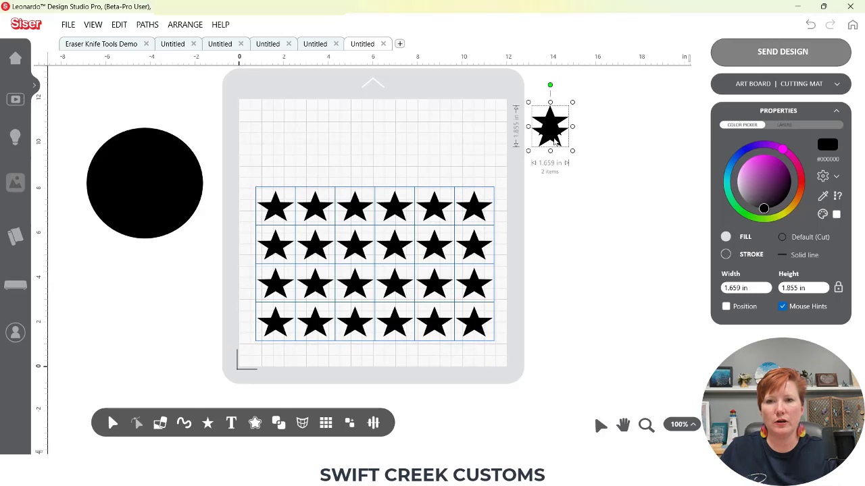
- Pull the last star of the top row and the grid lines out of the array separately, putting each back
left_click_drag(474, 207, 472, 159)
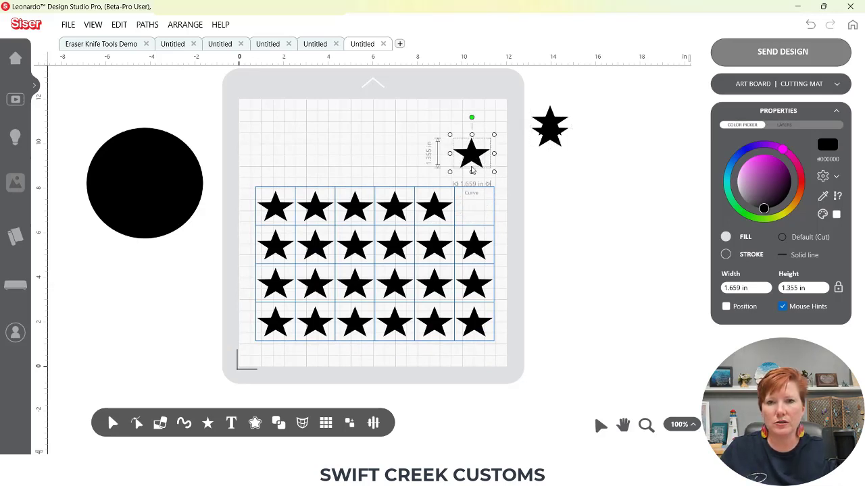
left_click(473, 208)
left_click_drag(472, 210, 460, 150)
left_click(439, 188)
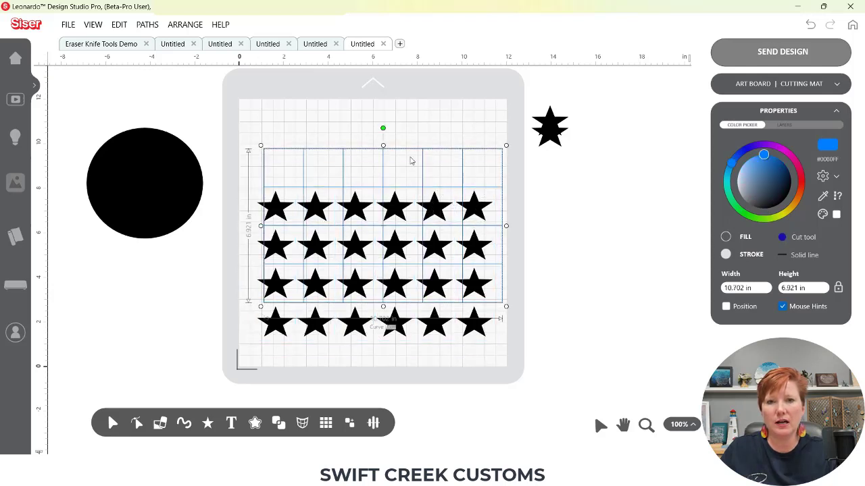
left_click_drag(409, 160, 685, 206)
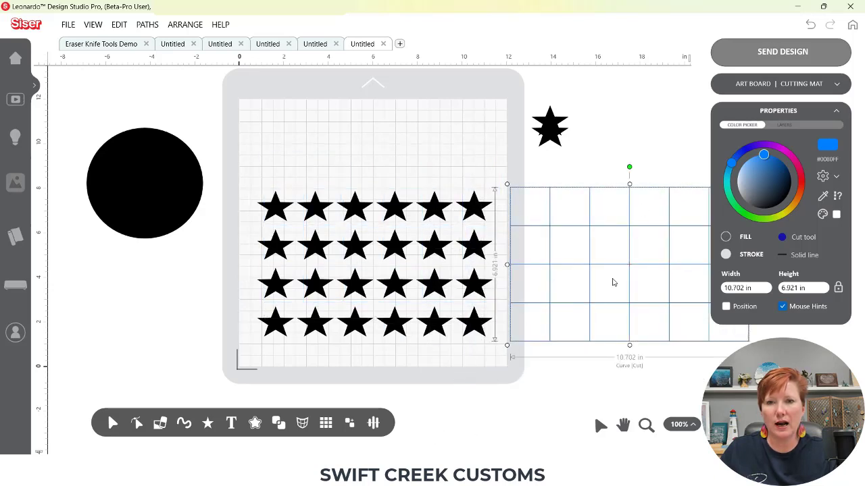
left_click_drag(547, 269, 300, 269)
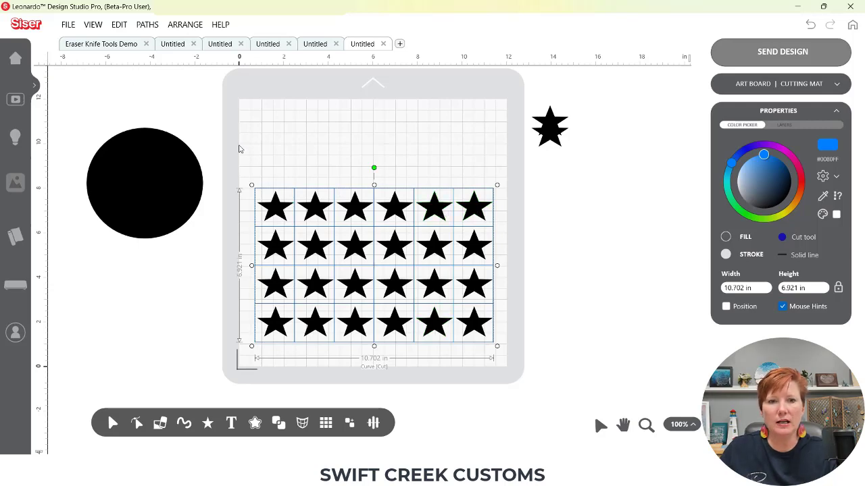
- Move the whole tiled array off the mat's right side and place one spare star near the mat's upper-left corner
left_click_drag(394, 331, 666, 324)
left_click(327, 425)
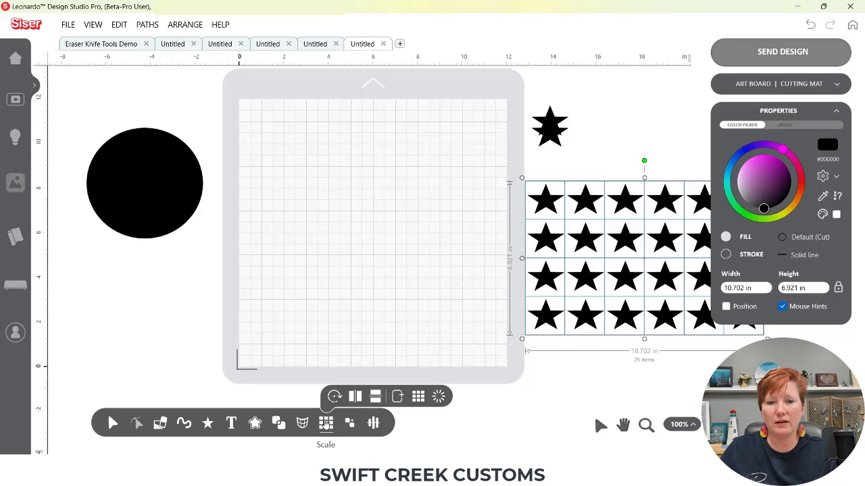
left_click(439, 398)
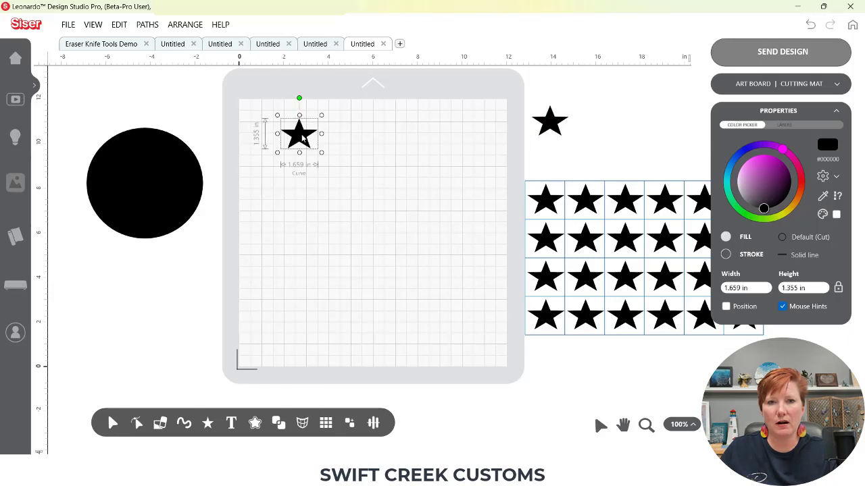
- Move the star slightly lower on the mat and set up Rotated Copies of it with 10 copies
left_click_drag(302, 137, 302, 152)
mouse_move(326, 423)
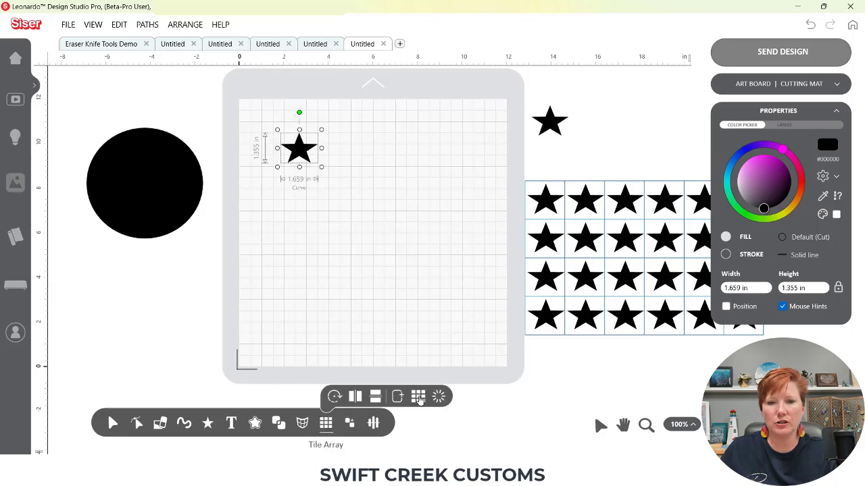
left_click(439, 397)
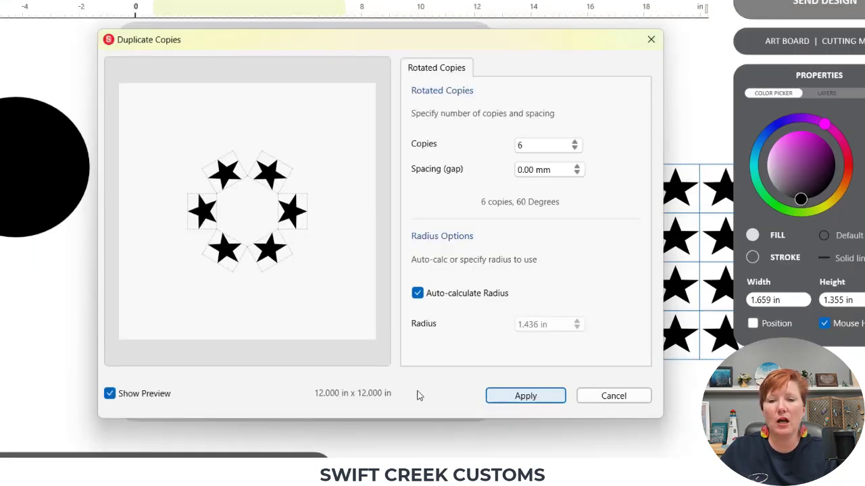
left_click(575, 143)
left_click(575, 142)
left_click(574, 143)
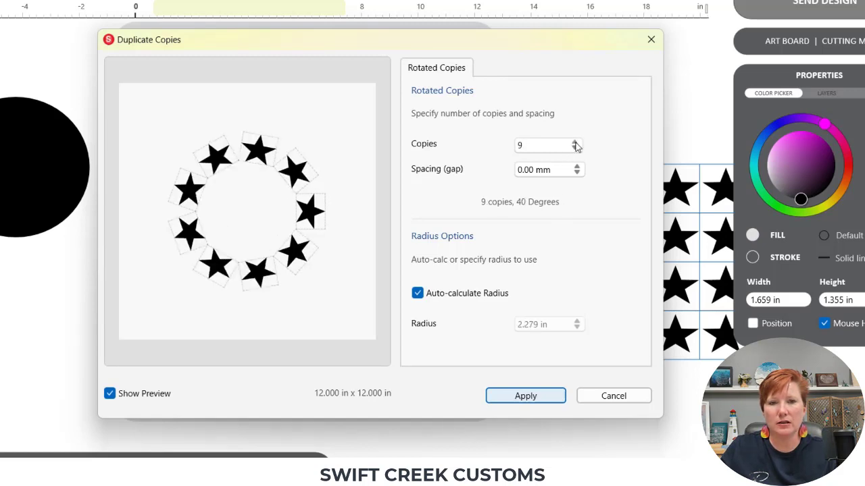
left_click(575, 142)
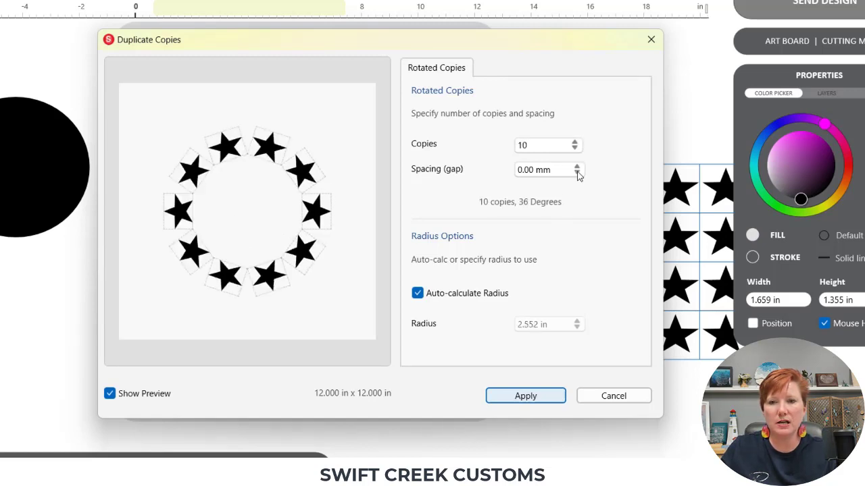
- Try a 0.125 in spacing gap between the rotated copies and reset the gap to 0.000 in
left_click(560, 170)
left_click(577, 167)
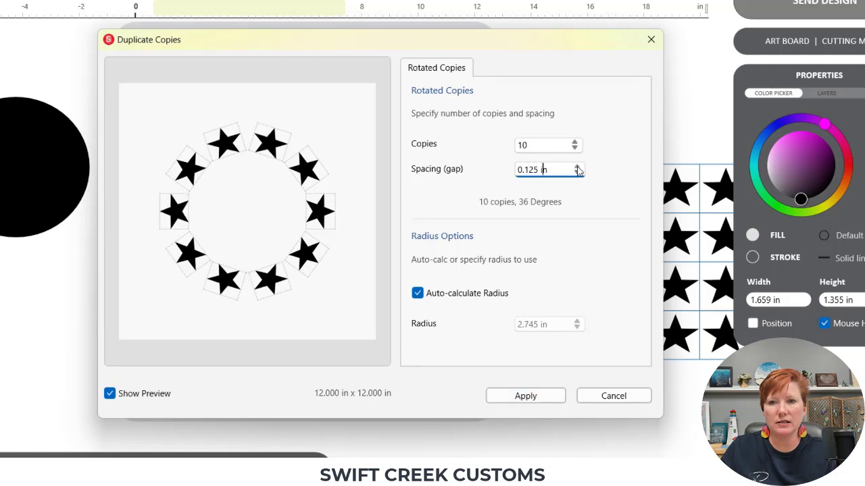
left_click(577, 174)
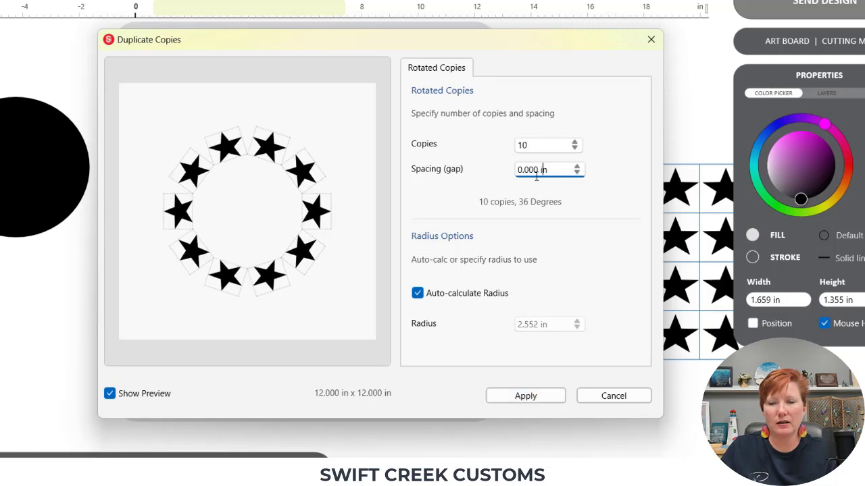
left_click(577, 169)
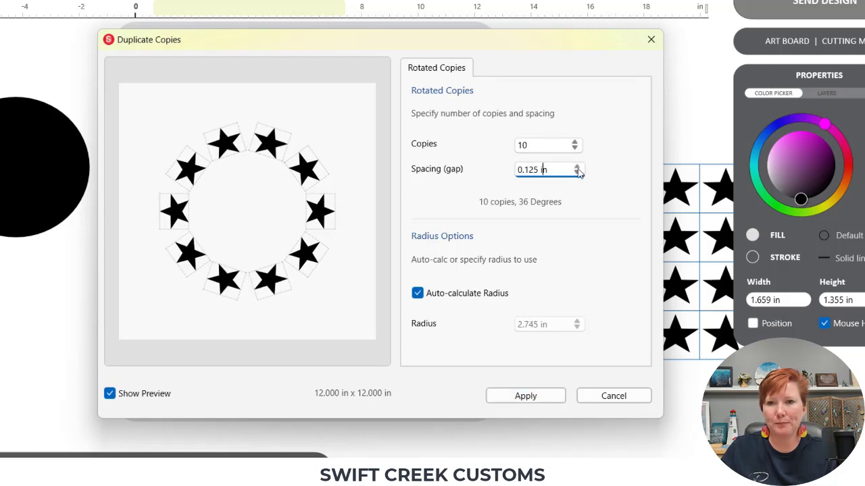
left_click(577, 169)
left_click(576, 174)
left_click(577, 173)
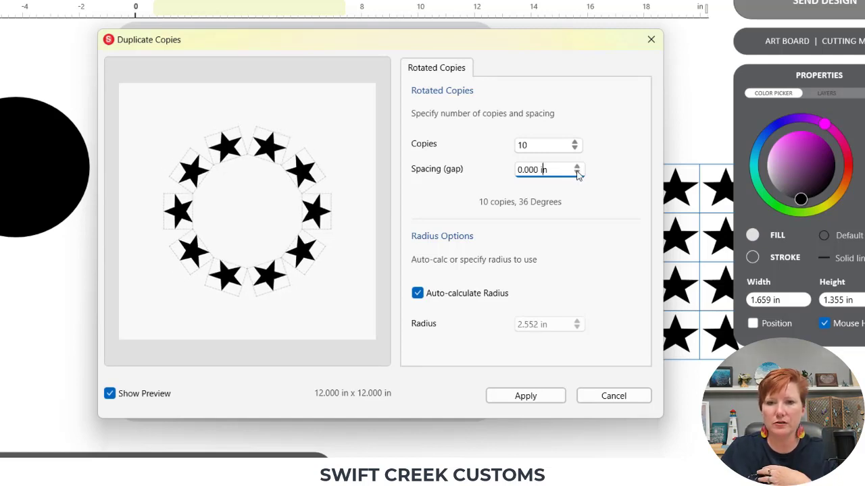
- Try a manual radius of 3.552 in for the rotated copies and toggle the preview option off and on
left_click(418, 294)
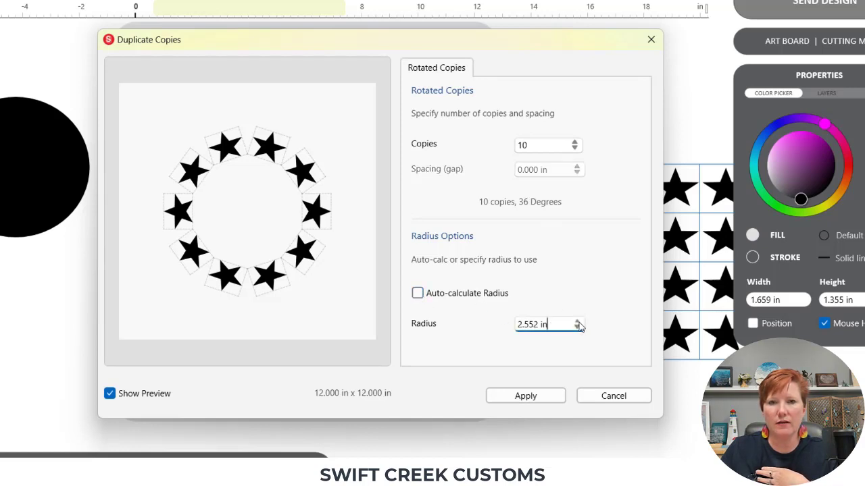
left_click(577, 321)
left_click(577, 322)
left_click(577, 322)
left_click(577, 322)
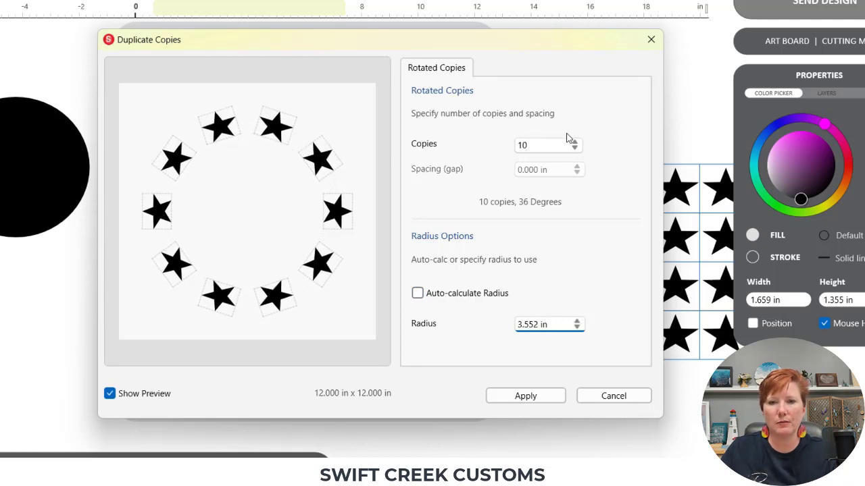
left_click(110, 394)
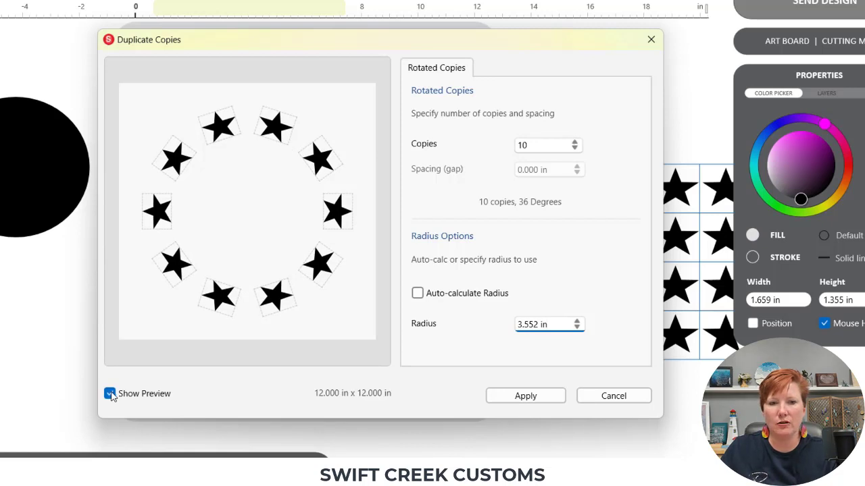
left_click(111, 395)
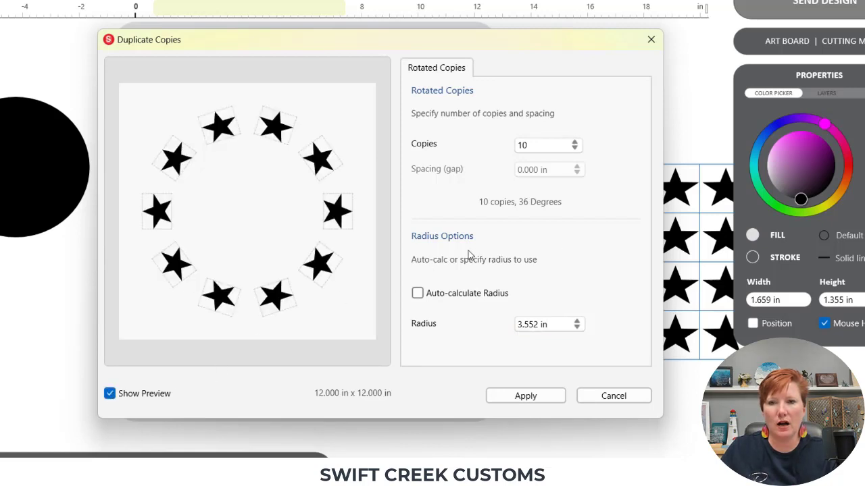
- Restore the auto-calculated radius and apply the ring of 10 rotated stars to the mat
left_click(419, 293)
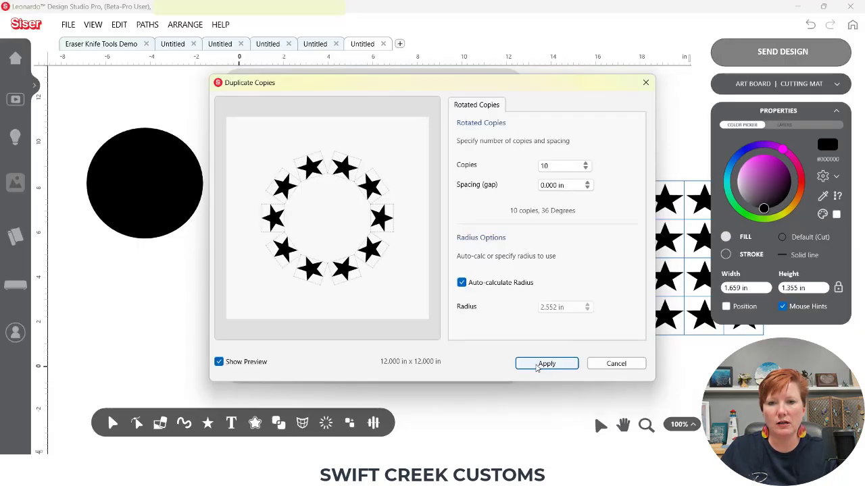
left_click(547, 364)
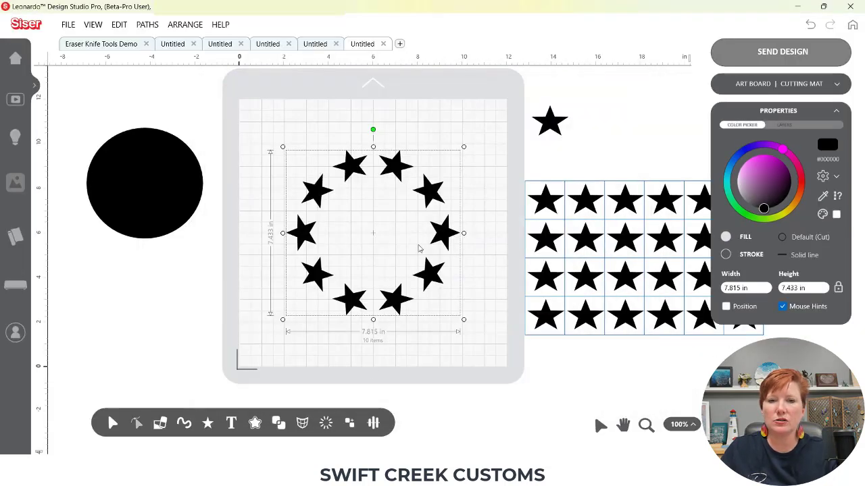